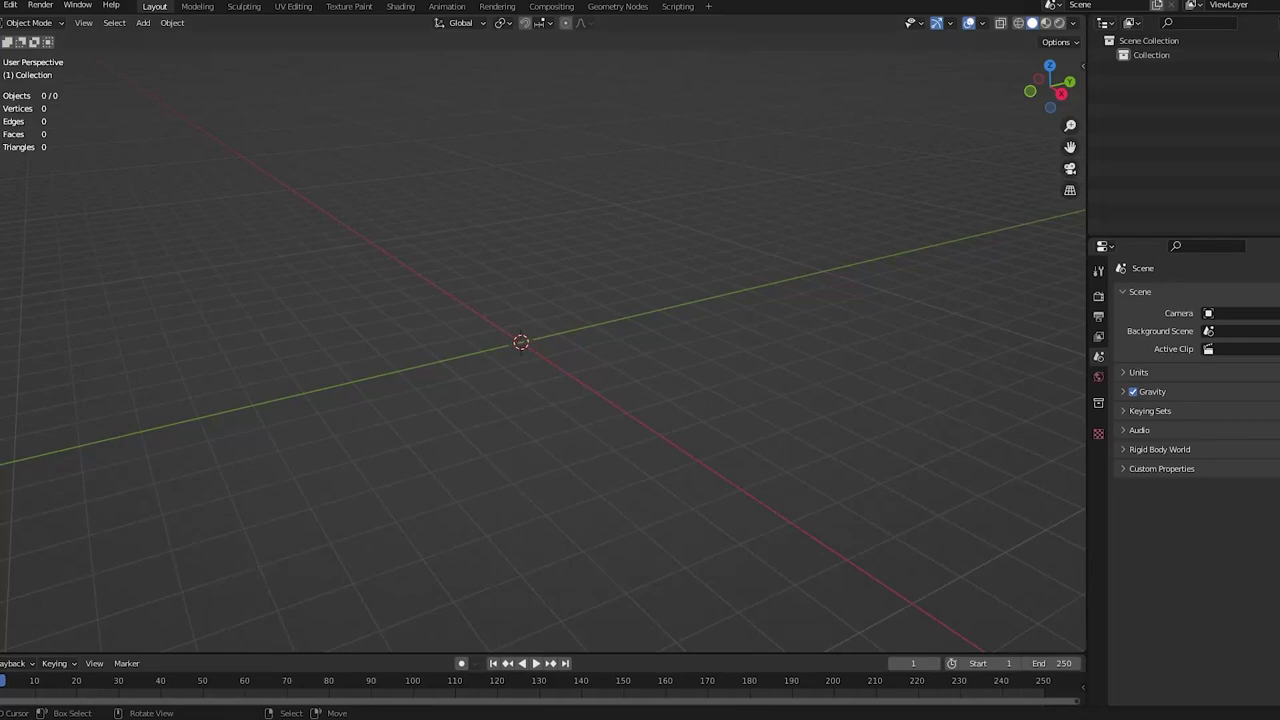
middle_drag(290, 505, 407, 460)
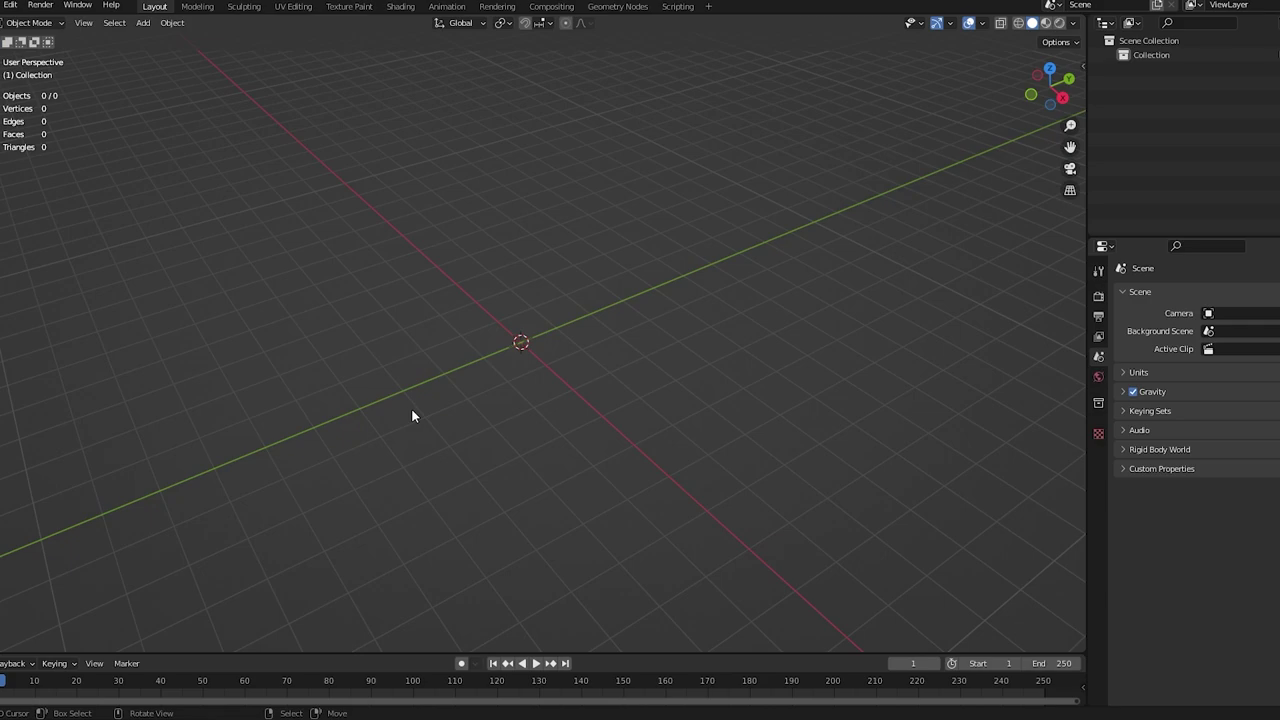
middle_drag(905, 615, 910, 573)
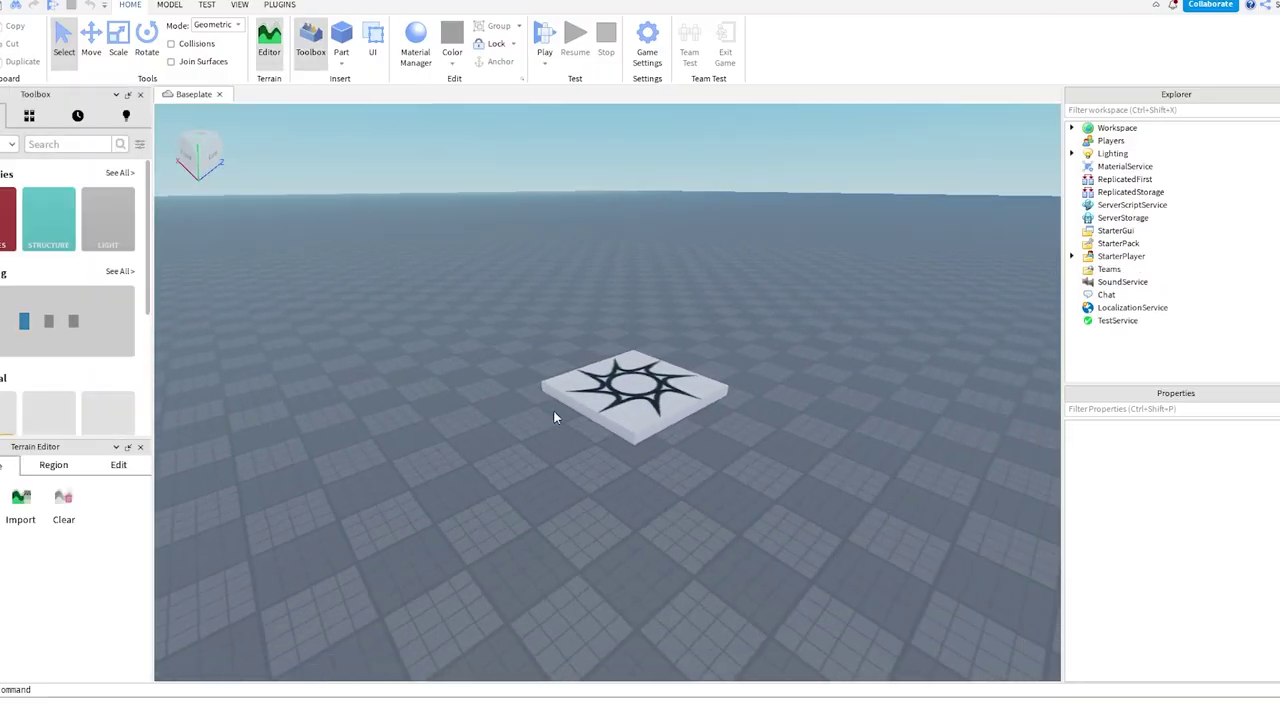
- Delete the spawn location from the baseplate and insert an R15 Mesh Rig with the Rig Builder
click(668, 381)
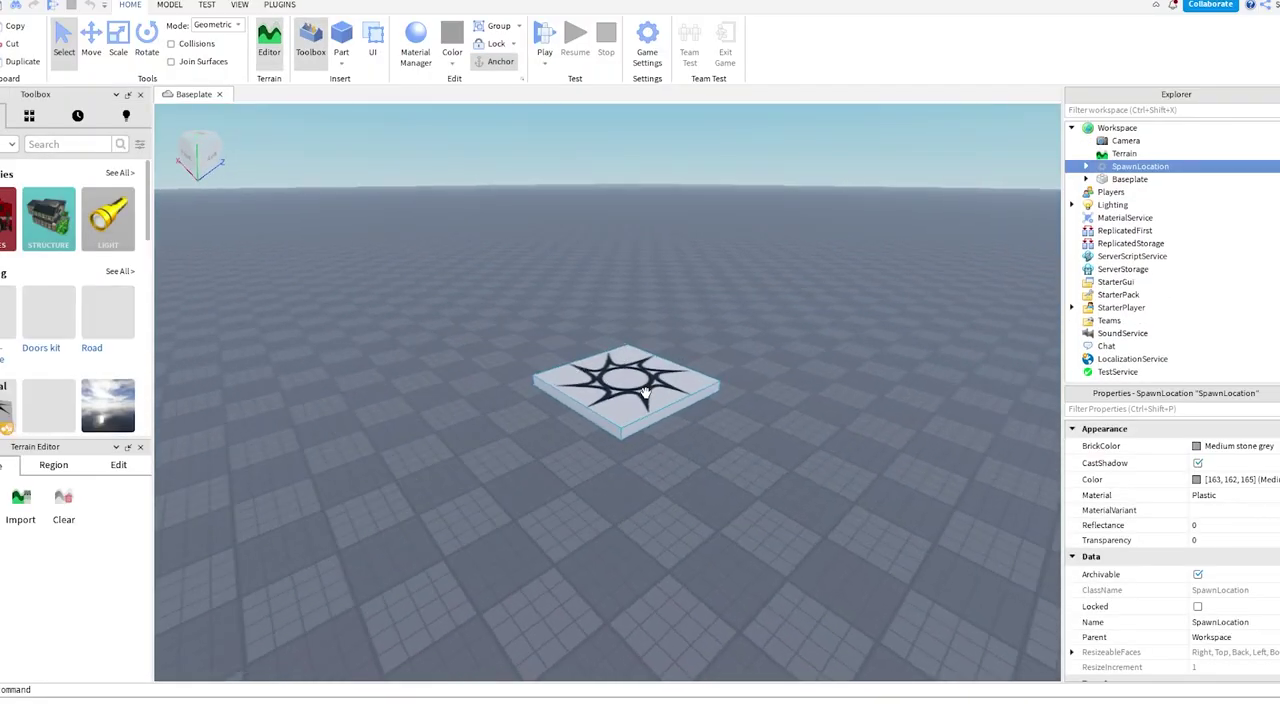
key(Delete)
click(280, 5)
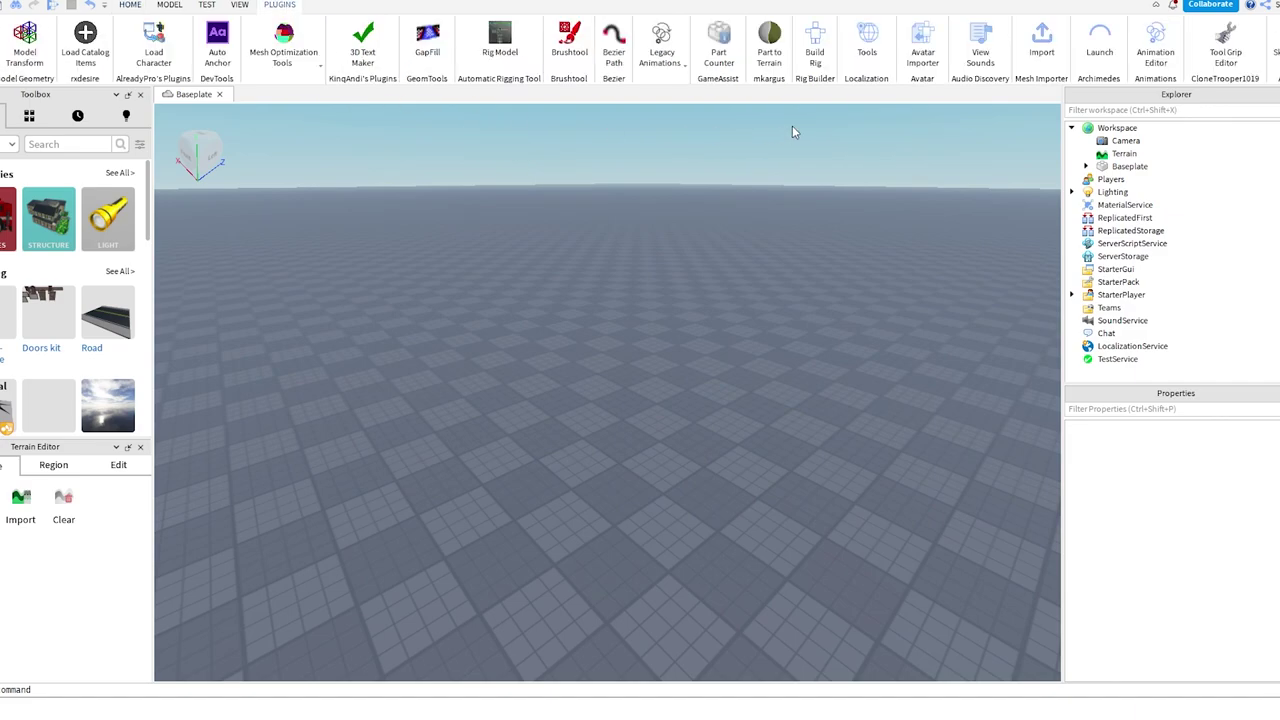
click(815, 45)
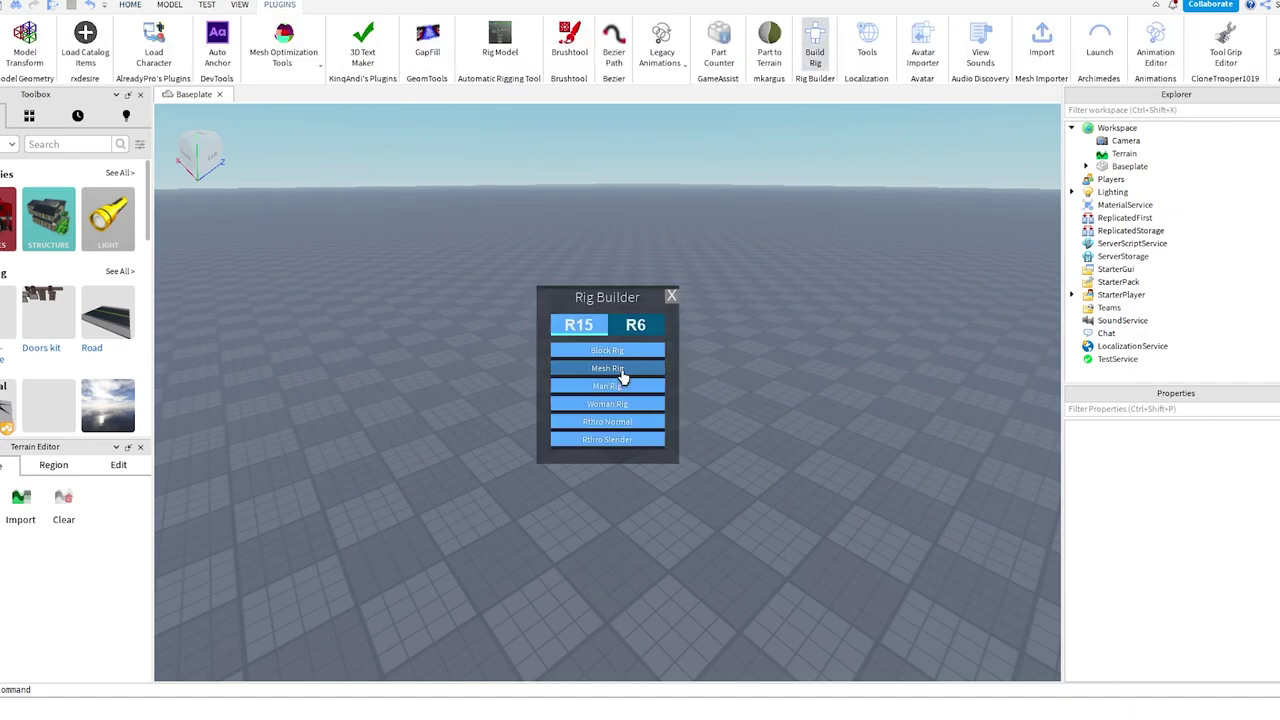
click(620, 370)
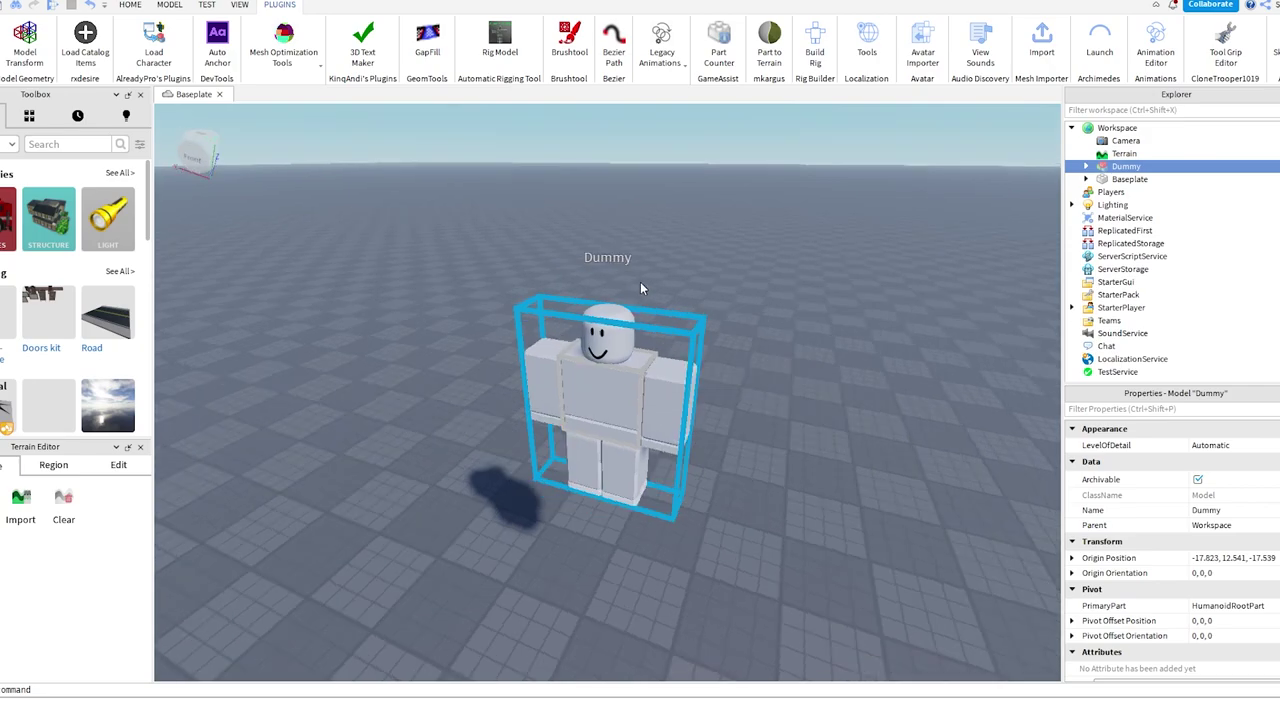
- Set the dummy rig's Origin Position to 0,3,0 so it stands at the center of the baseplate
scroll(1226, 545, down, 1)
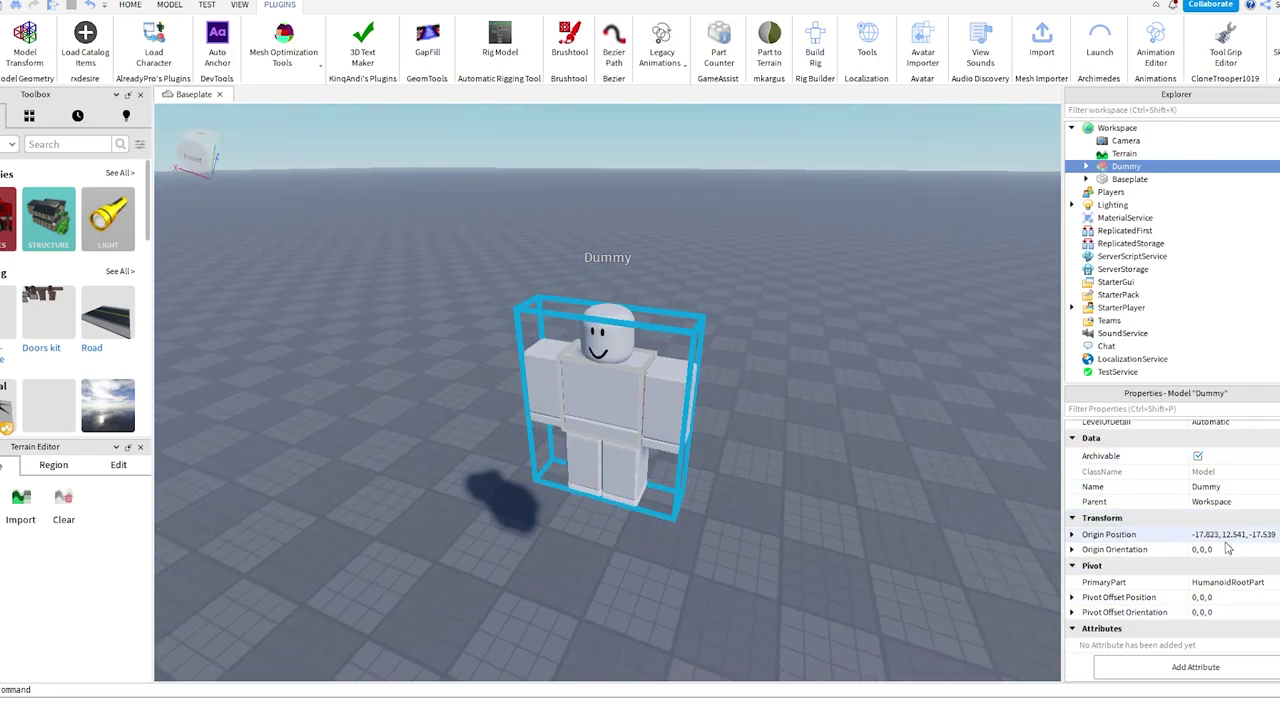
click(1230, 536)
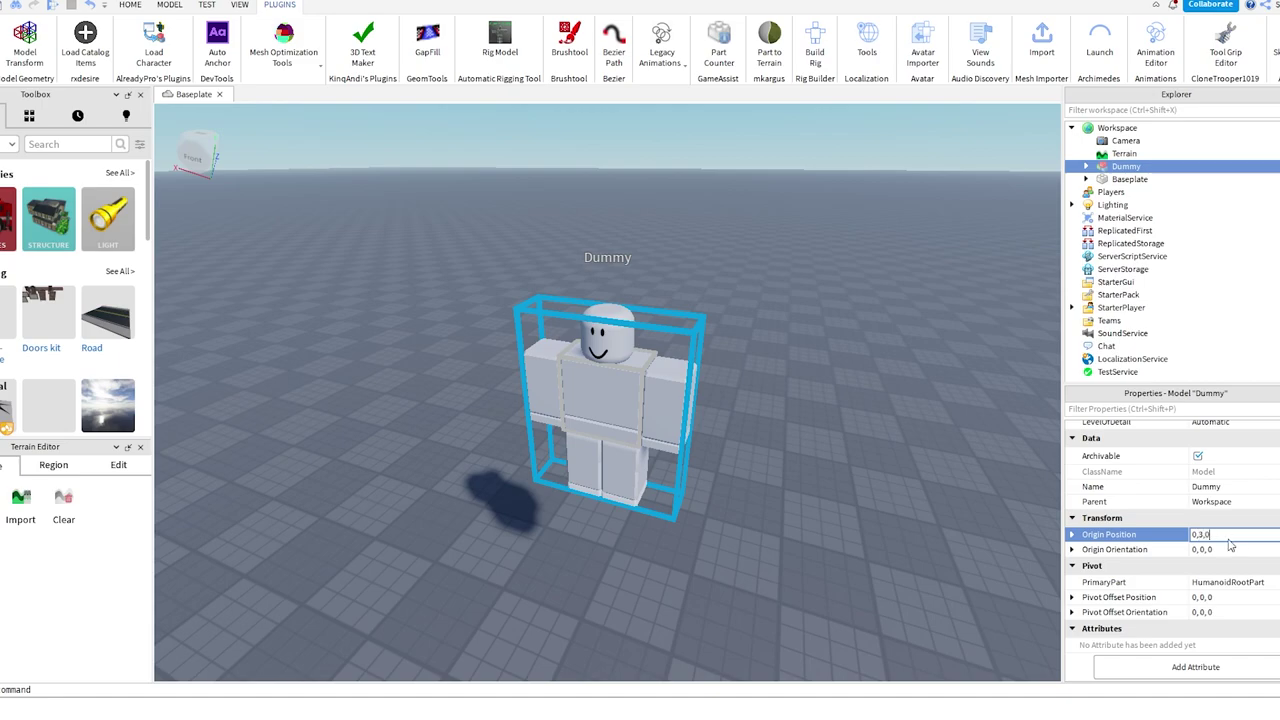
key(Return)
key(w)
right_drag(757, 568, 712, 533)
key(s)
key(a)
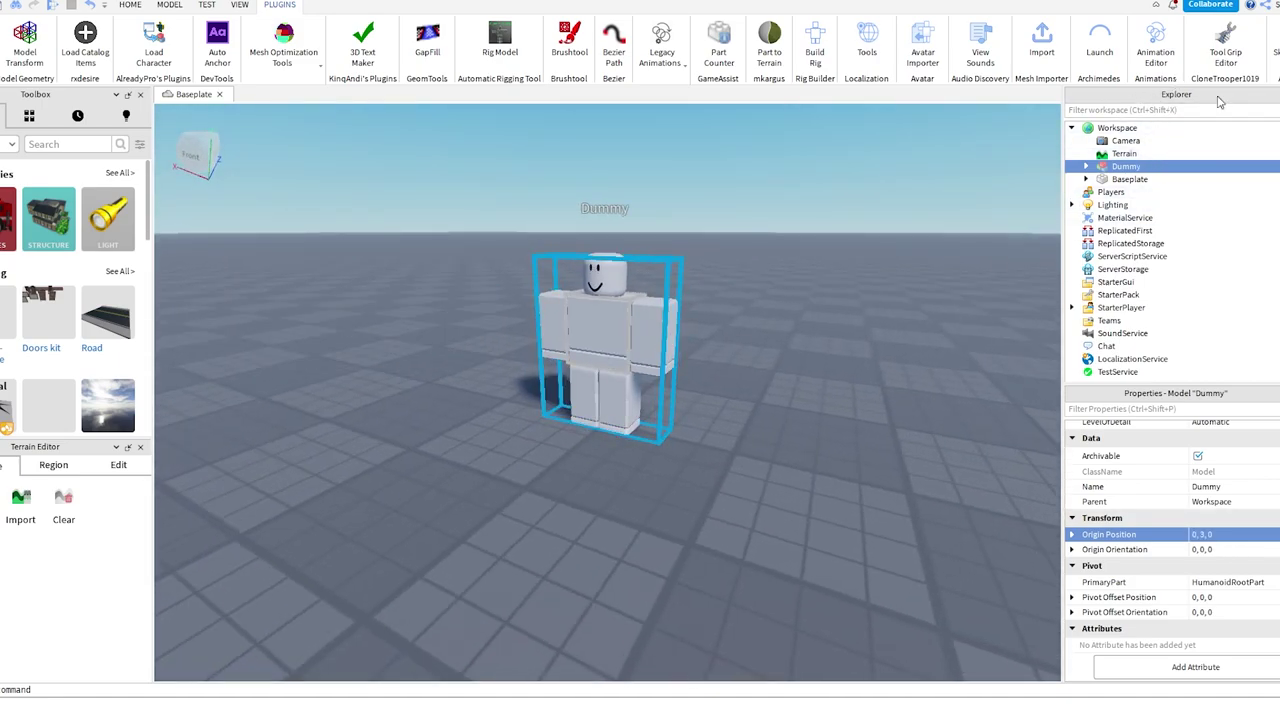
- Export the selected Dummy model to disk as an OBJ file
right_click(1122, 166)
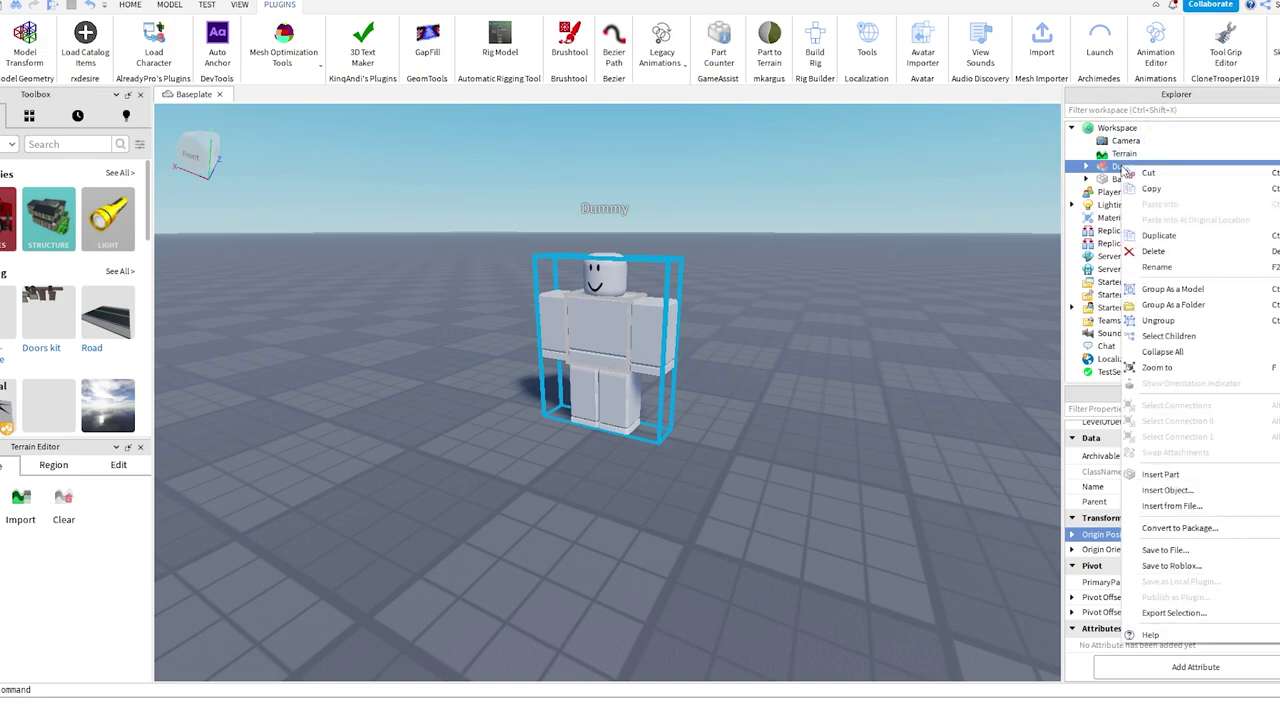
click(1177, 613)
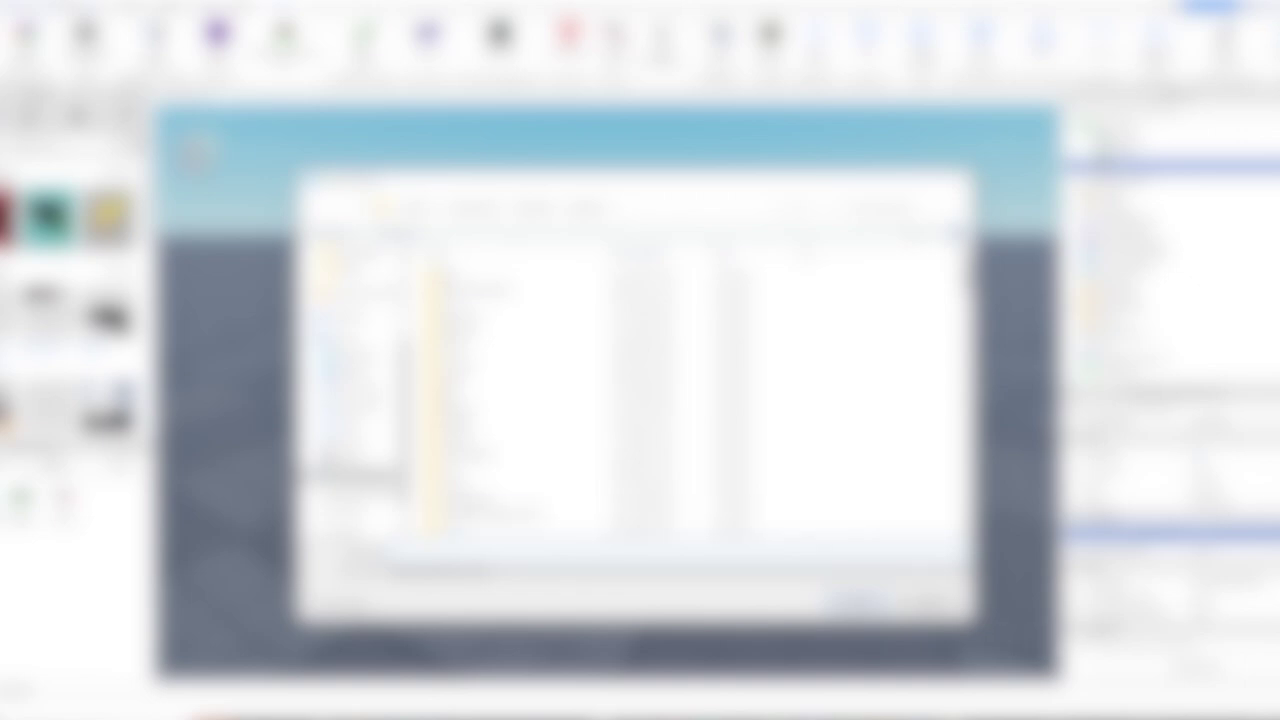
click(856, 605)
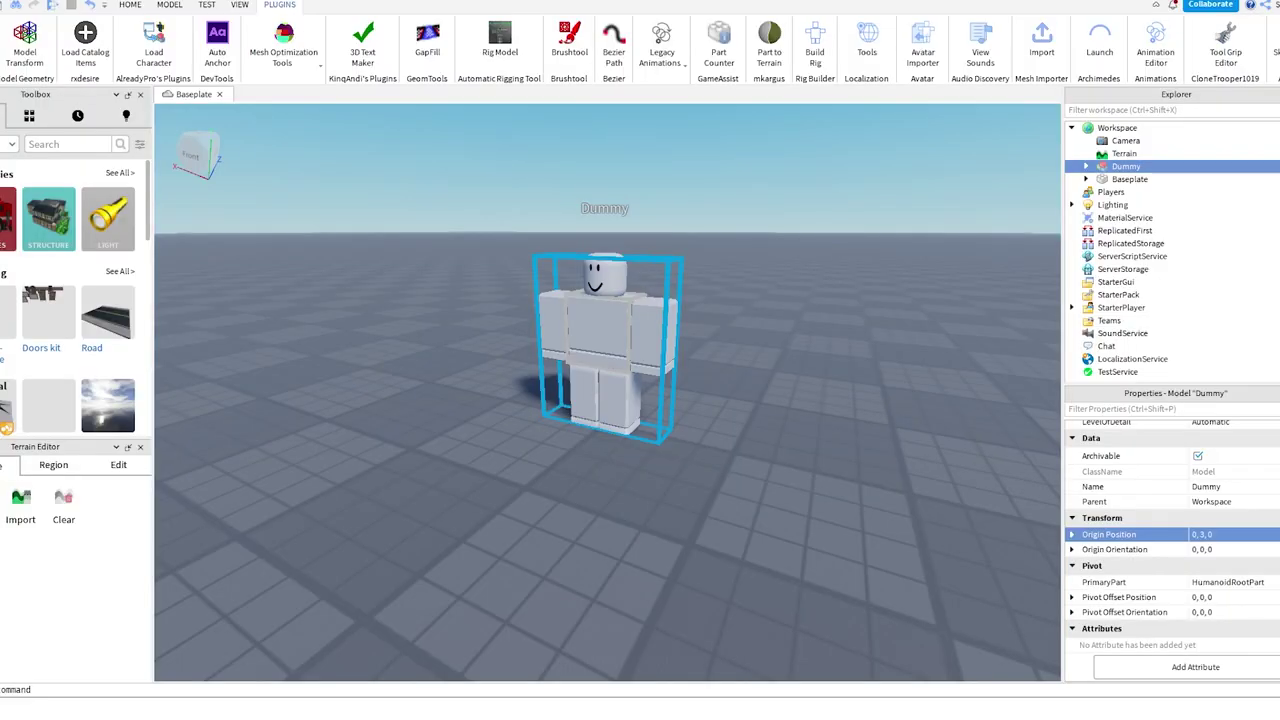
- Switch to Blender and import Dummy.obj as a Wavefront file into the empty scene
mouse_move(462, 719)
click(462, 670)
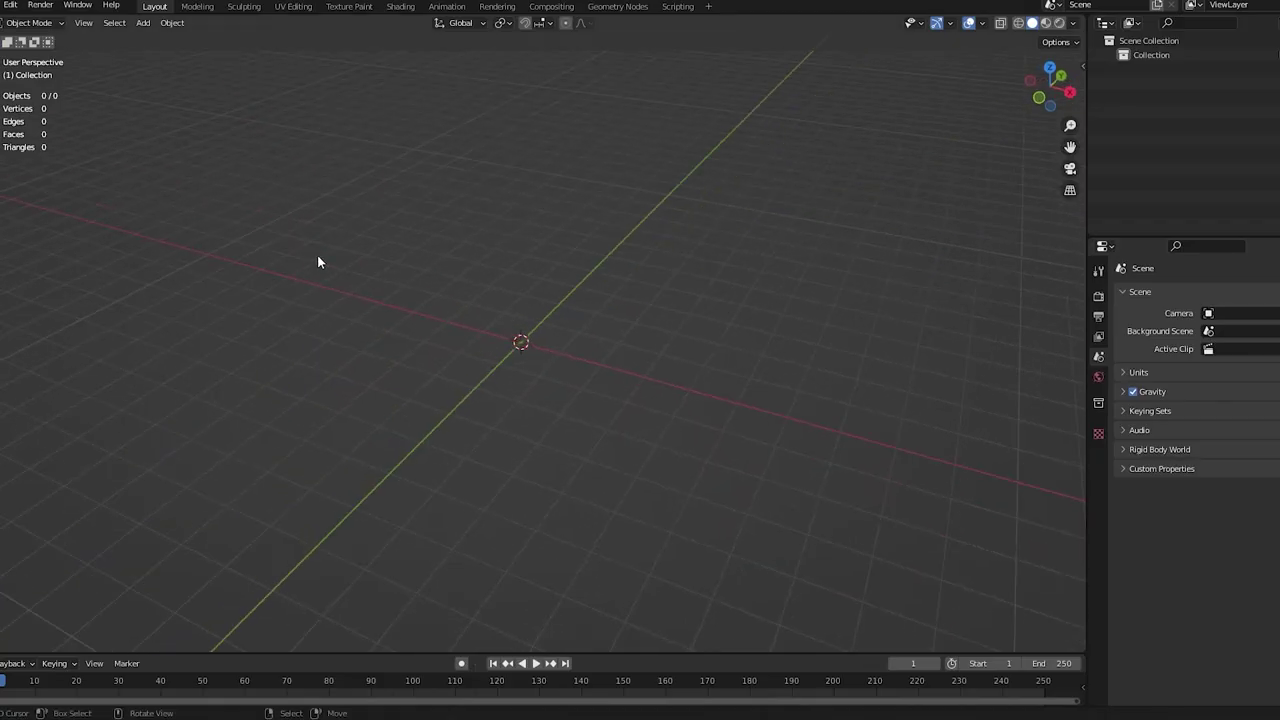
click(3, 5)
mouse_move(29, 197)
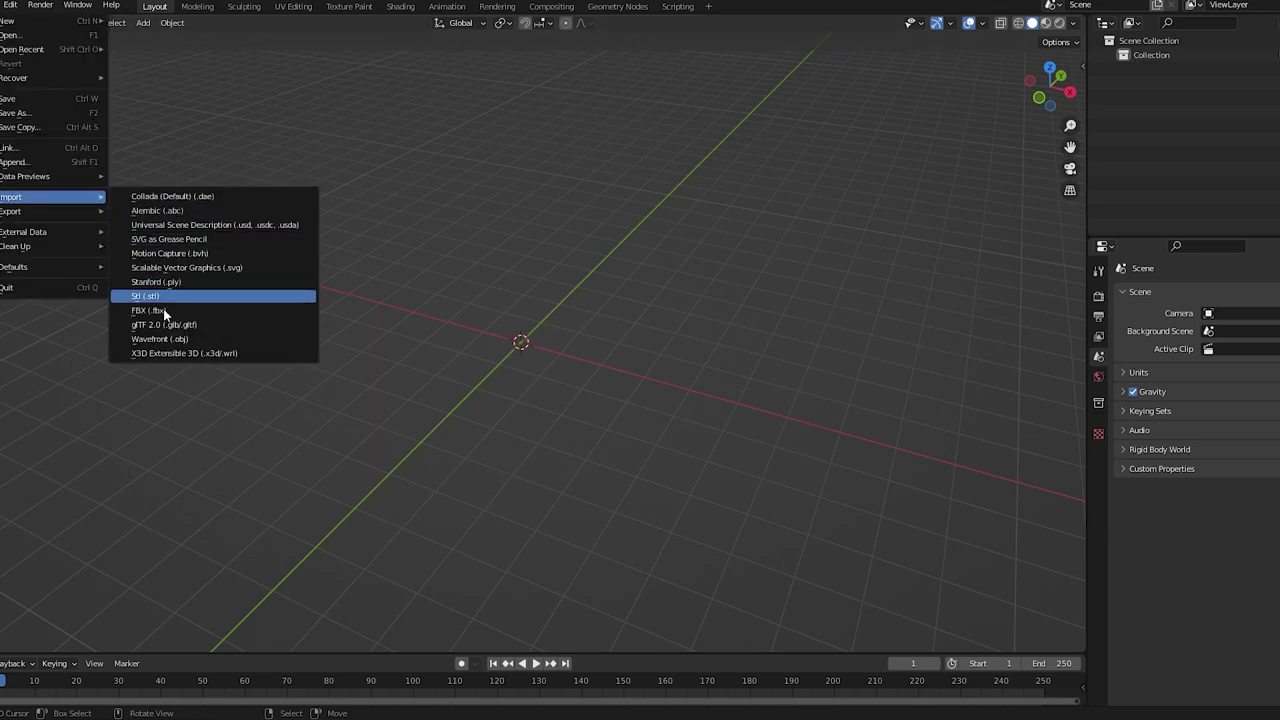
click(160, 339)
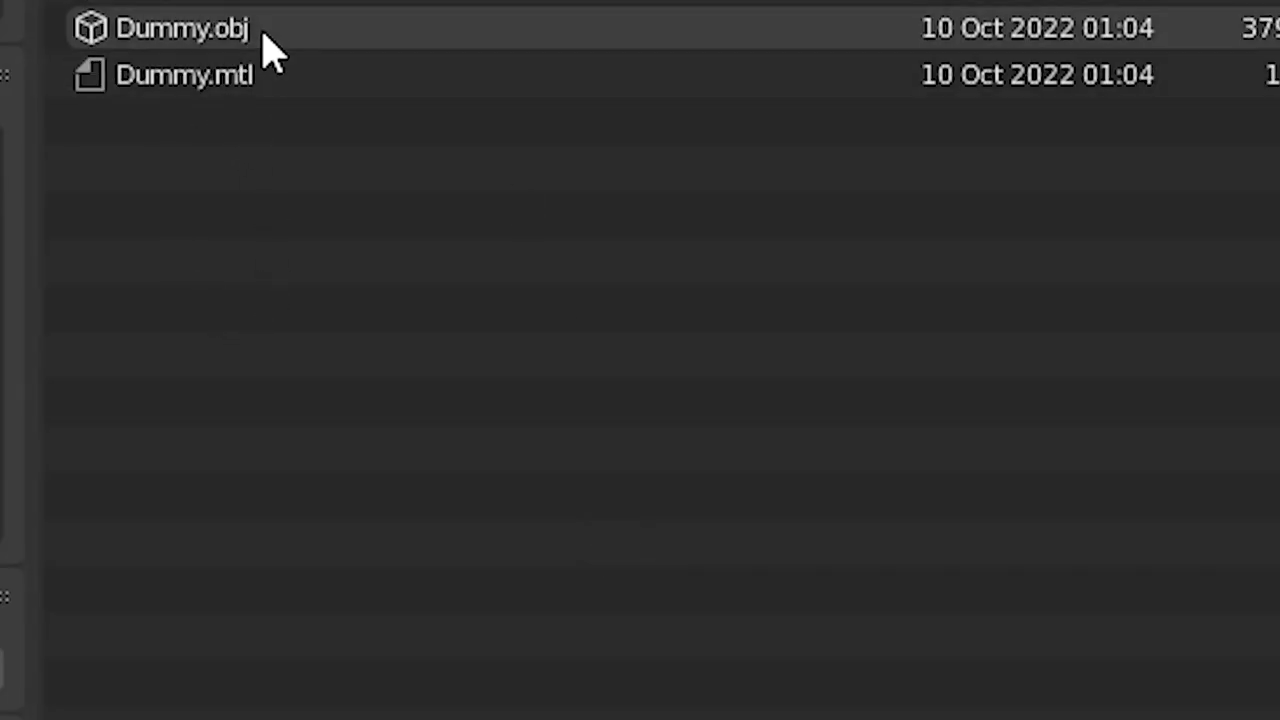
click(498, 218)
double_click(242, 30)
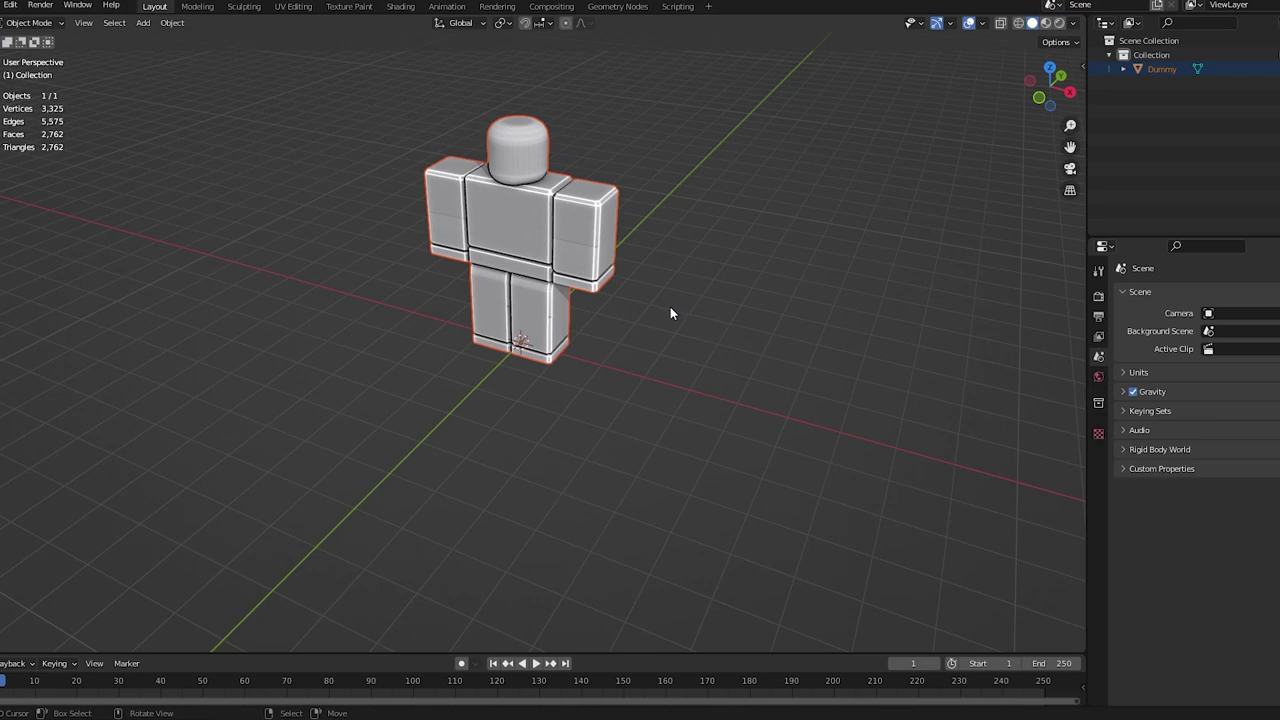
- Rotate the imported dummy 180 degrees around the global Z axis
middle_drag(590, 286, 629, 284)
click(566, 297)
scroll(687, 281, up, 3)
text(rz)
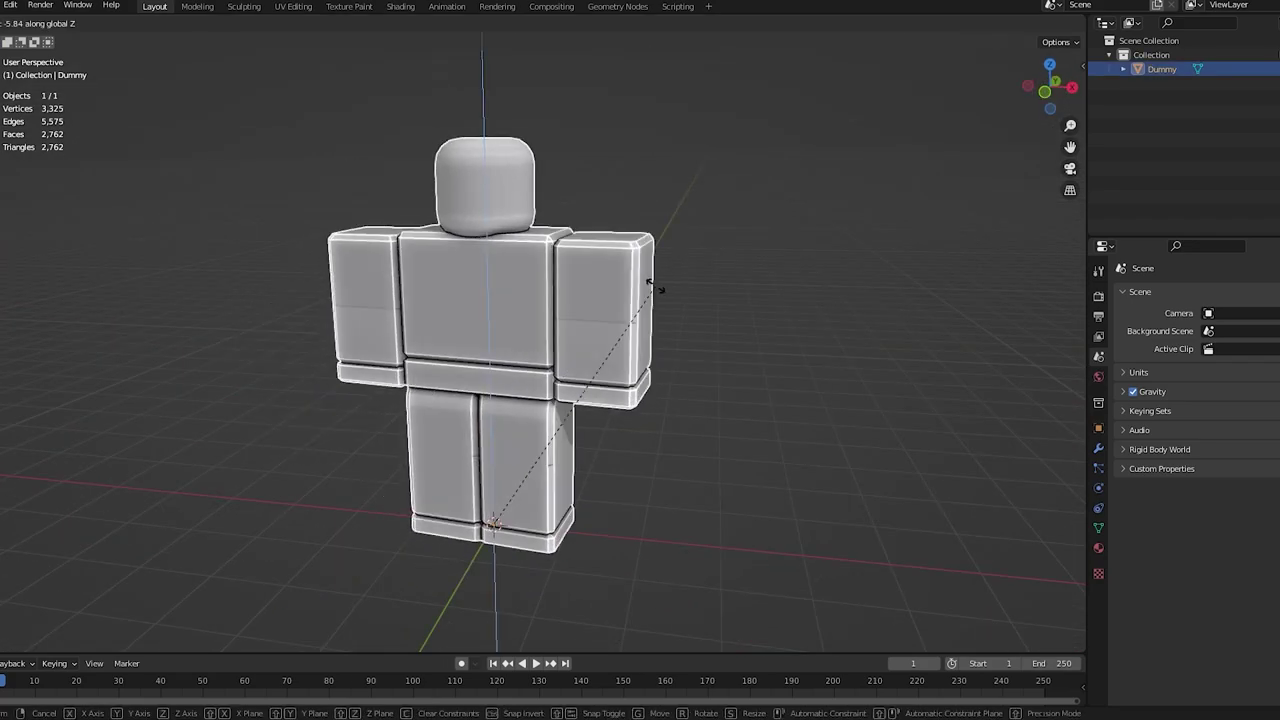
text(180)
key(Return)
middle_drag(655, 286, 600, 272)
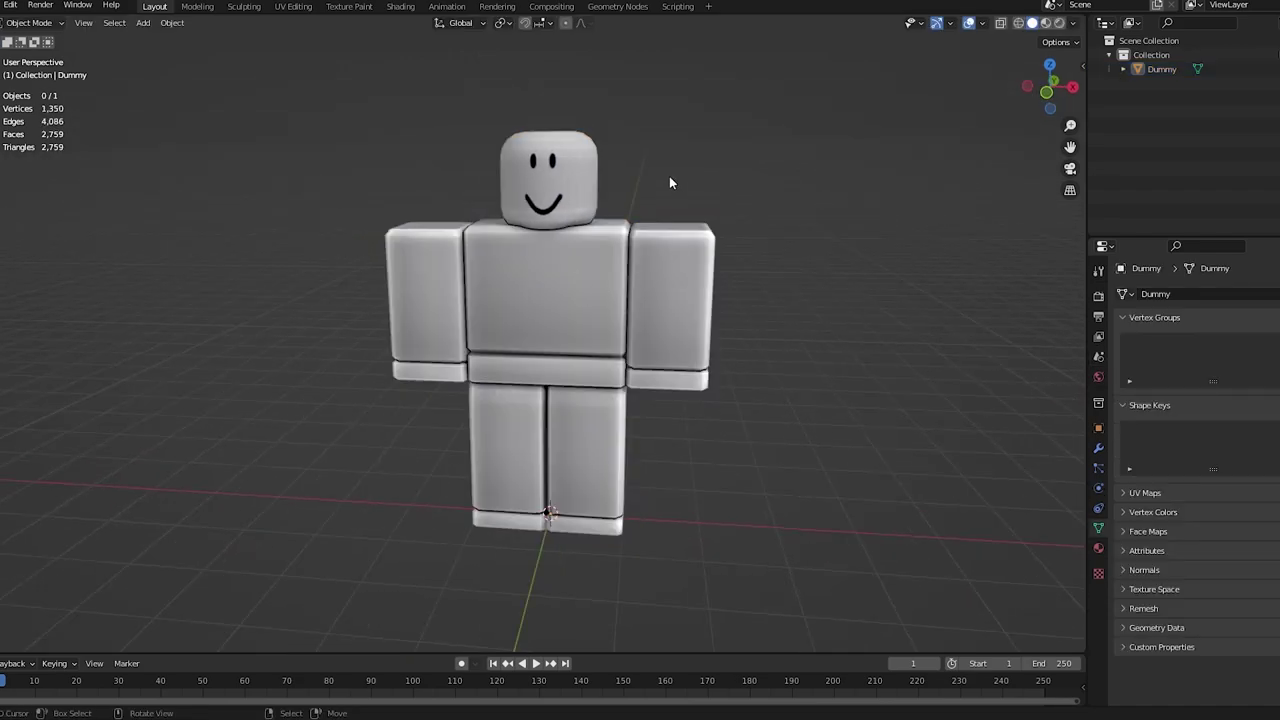
- Set the solid viewport shading to Flat lighting and Texture color, with Shadow and Cavity enabled
middle_drag(670, 183, 499, 238)
scroll(499, 238, down, 2)
middle_drag(1030, 130, 825, 174)
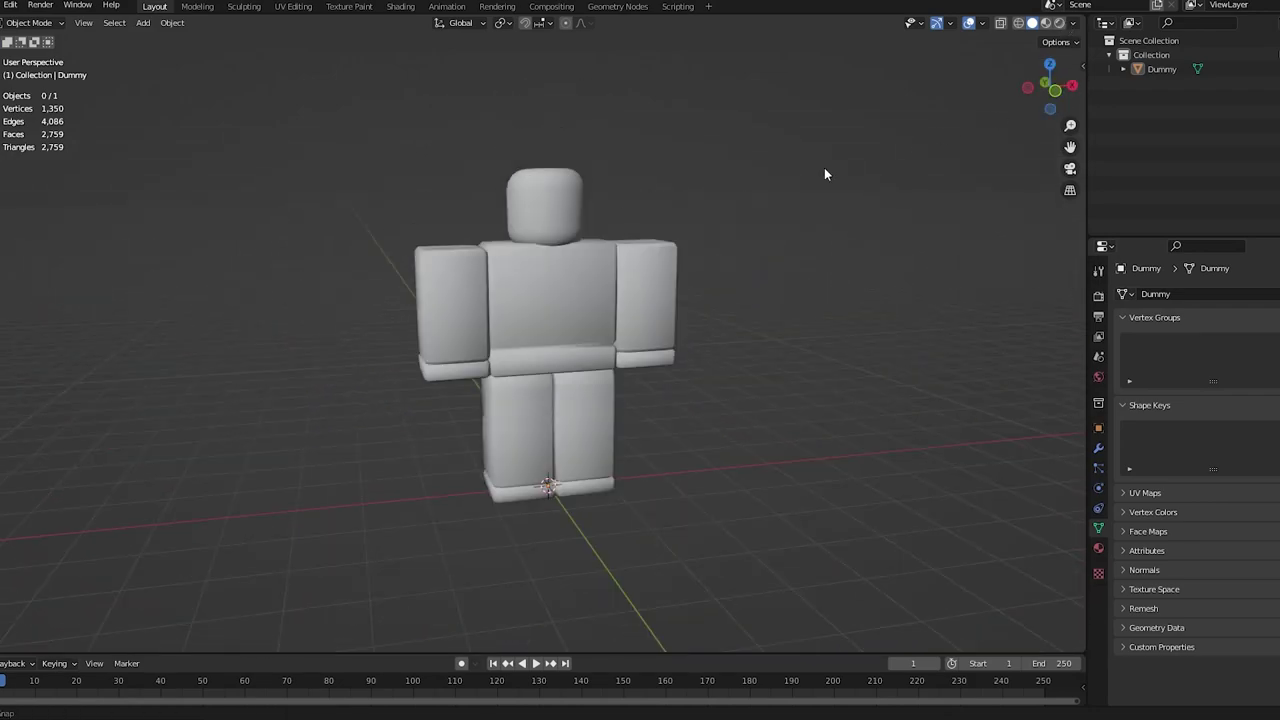
click(1073, 22)
mouse_move(1010, 130)
middle_down()
mouse_move(764, 151)
mouse_move(667, 137)
middle_up()
scroll(667, 137, down, 1)
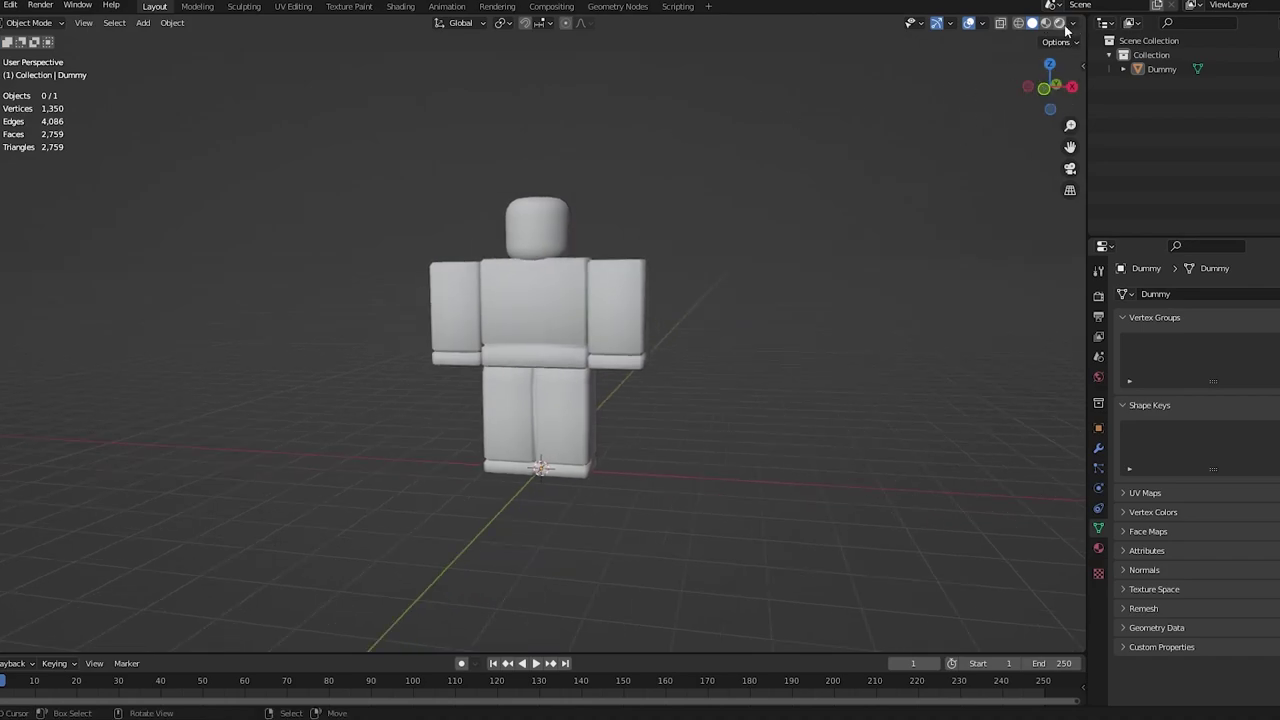
click(1074, 23)
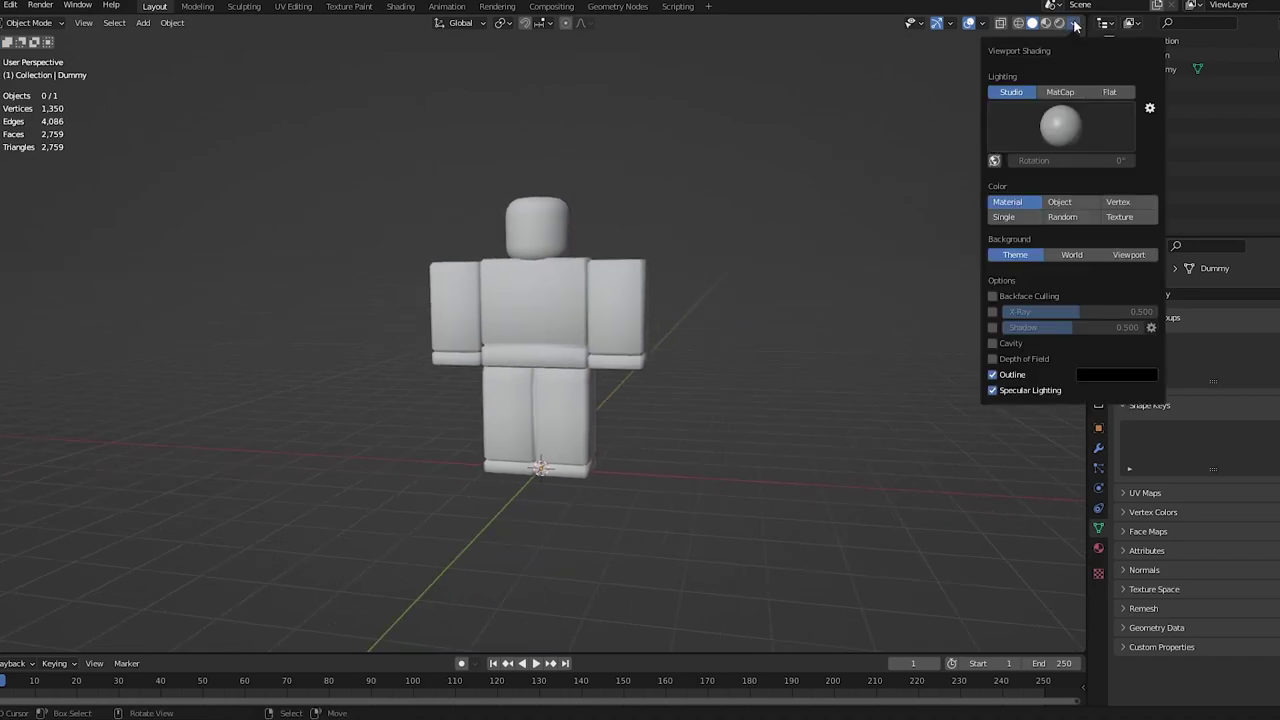
click(1112, 93)
click(1120, 150)
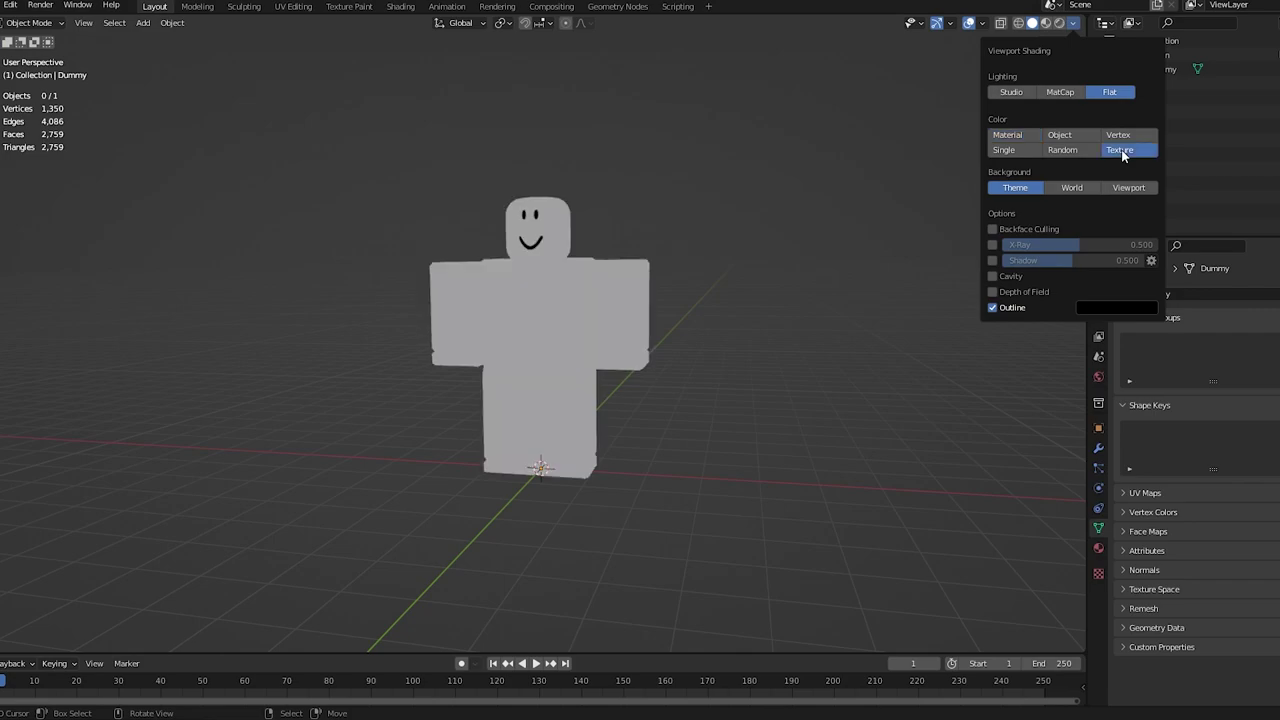
click(993, 260)
click(993, 276)
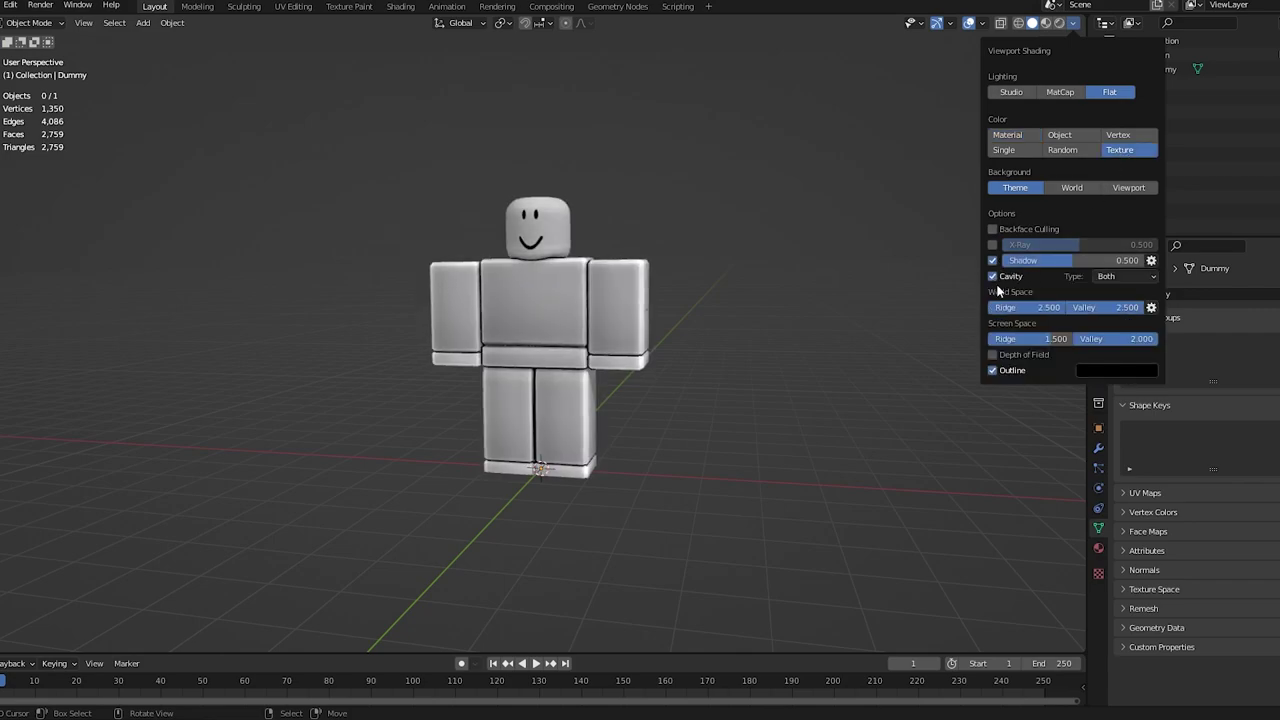
- Try the World cavity type in the viewport shading and return it to Both
click(1113, 275)
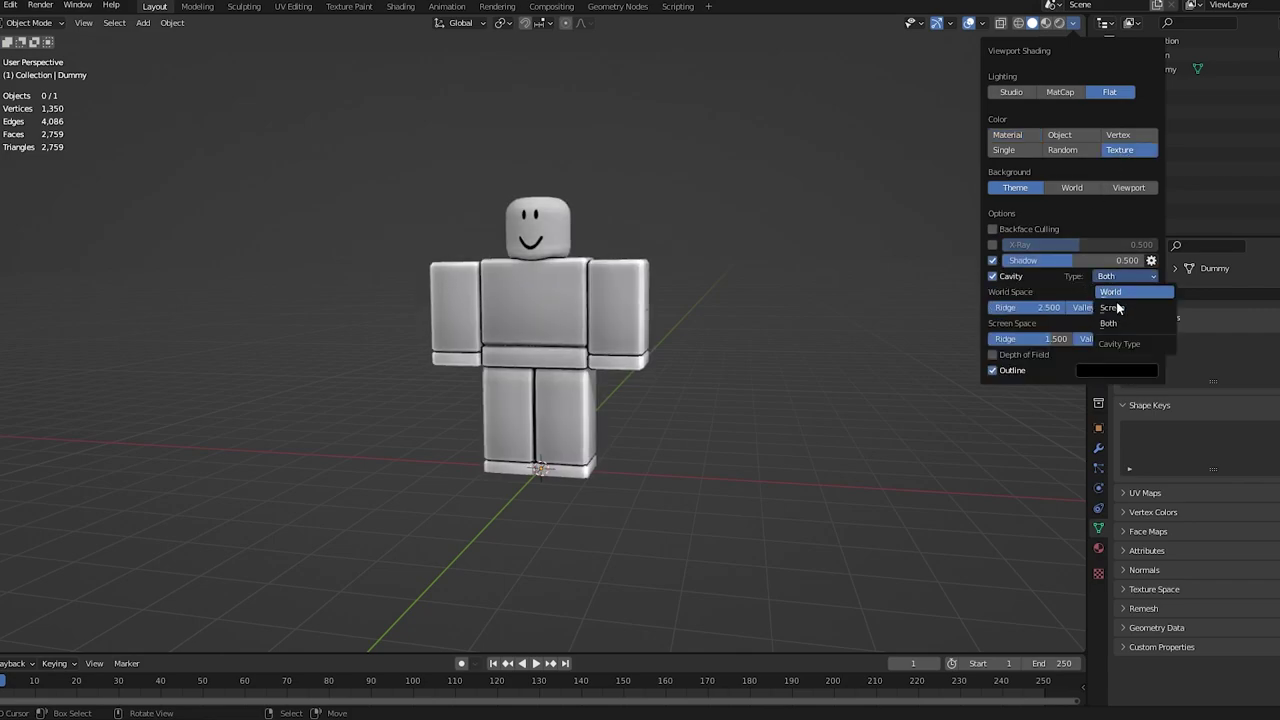
click(1118, 292)
click(1122, 276)
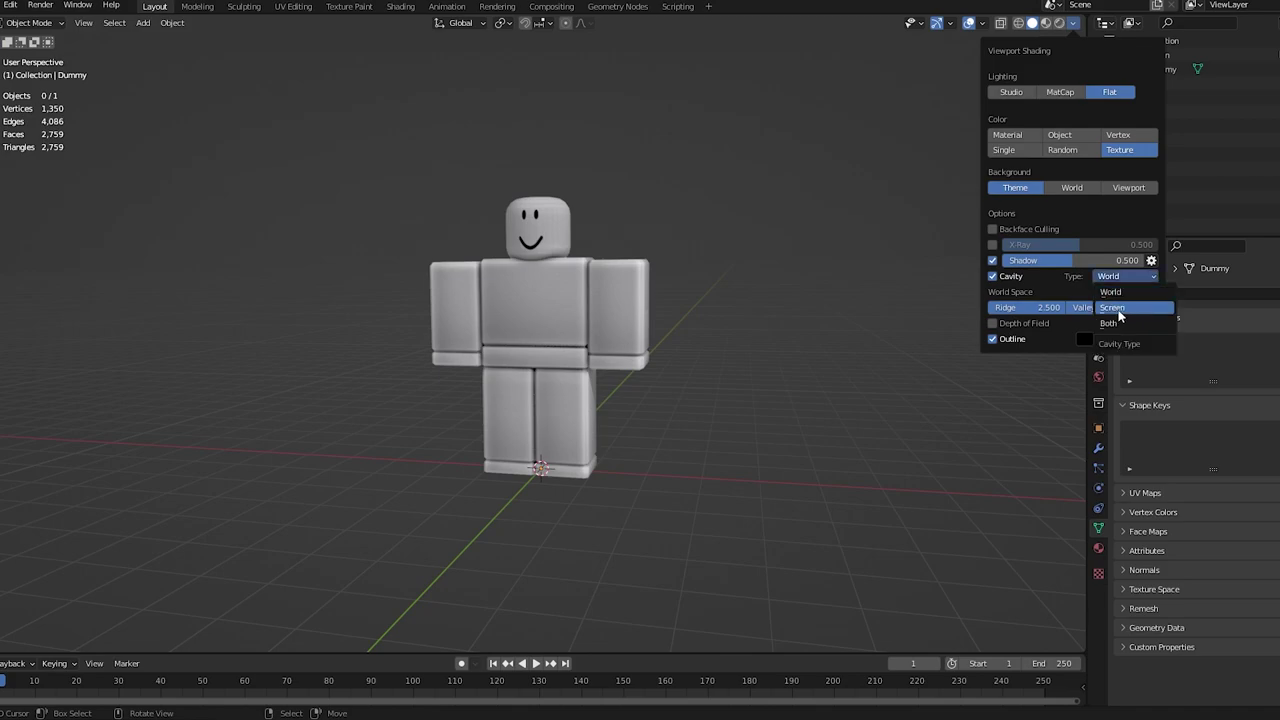
click(1119, 324)
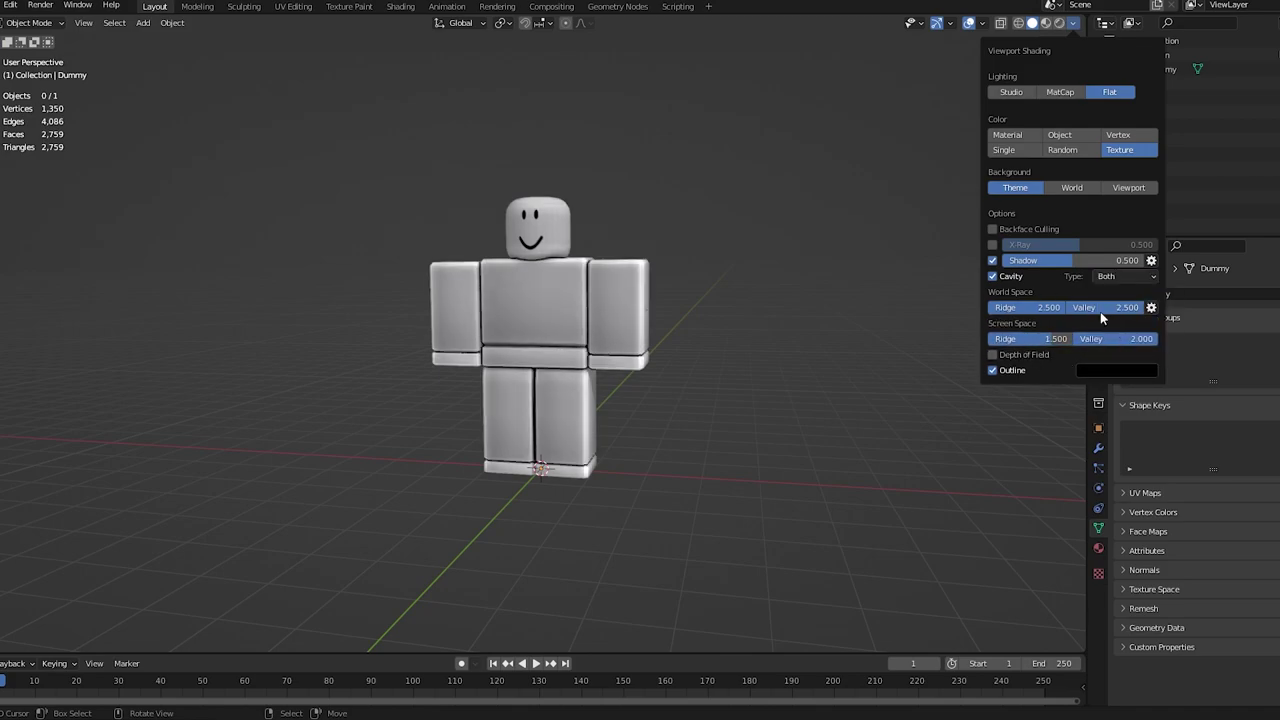
- Add a UV sphere at the origin and set its segments to 16
scroll(649, 276, up, 1)
mouse_move(572, 240)
middle_down()
mouse_move(649, 276)
mouse_move(602, 239)
mouse_move(622, 252)
middle_up()
scroll(622, 243, up, 2)
scroll(602, 239, down, 3)
key(shift+a)
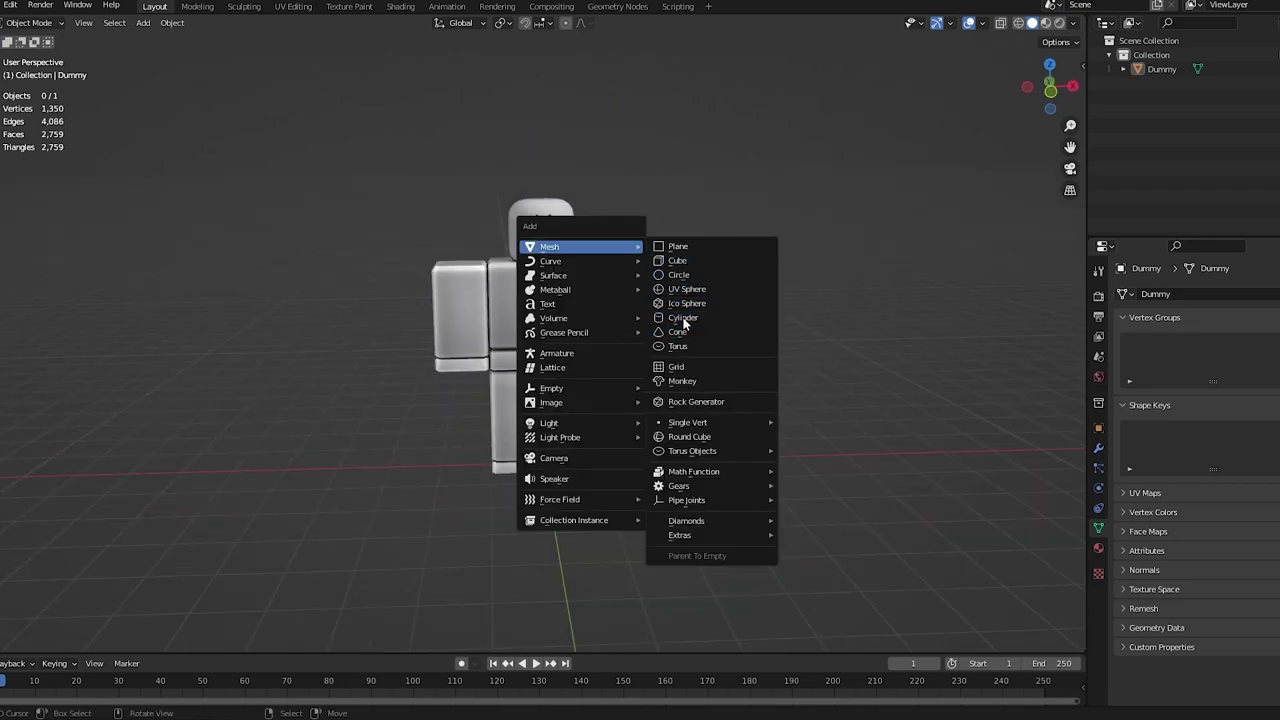
click(686, 290)
middle_drag(652, 357, 560, 350)
click(10, 643)
middle_drag(209, 466, 278, 449)
scroll(278, 449, up, 1)
drag(134, 485, 102, 485)
click(134, 485)
key(Return)
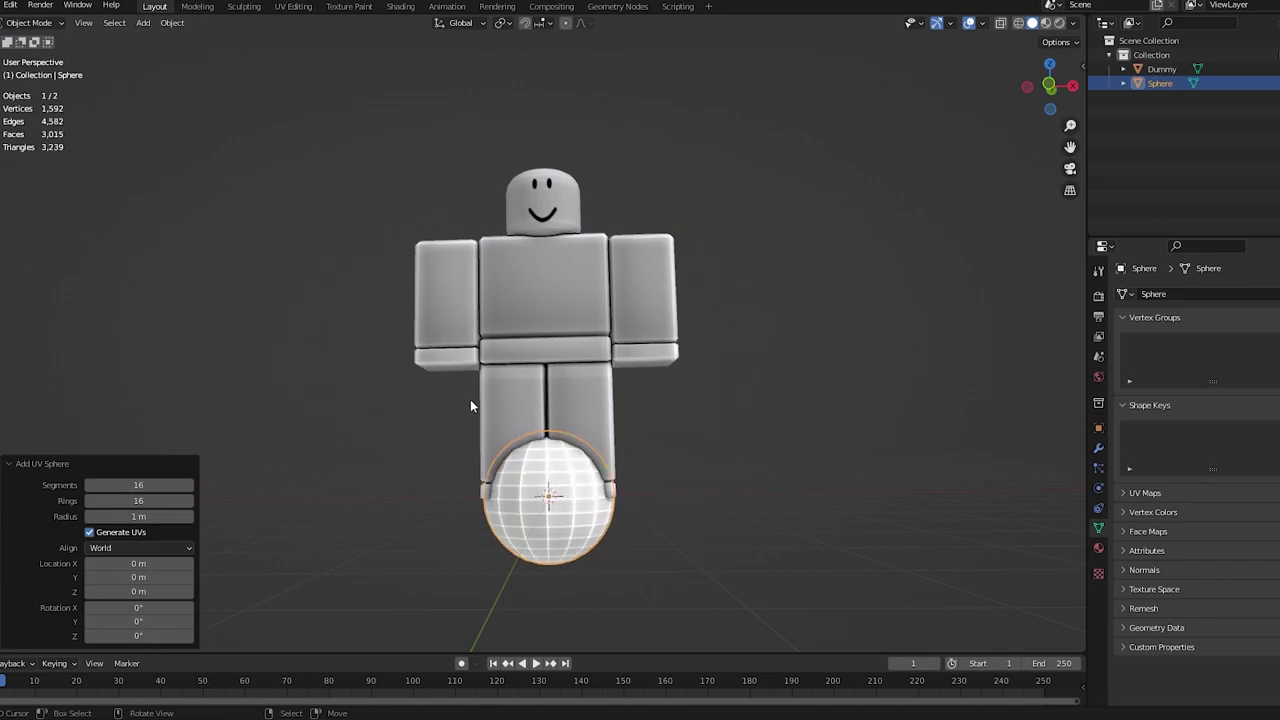
- Try 8 and 12 rings on the new UV sphere
middle_drag(470, 399, 320, 432)
drag(147, 500, 120, 500)
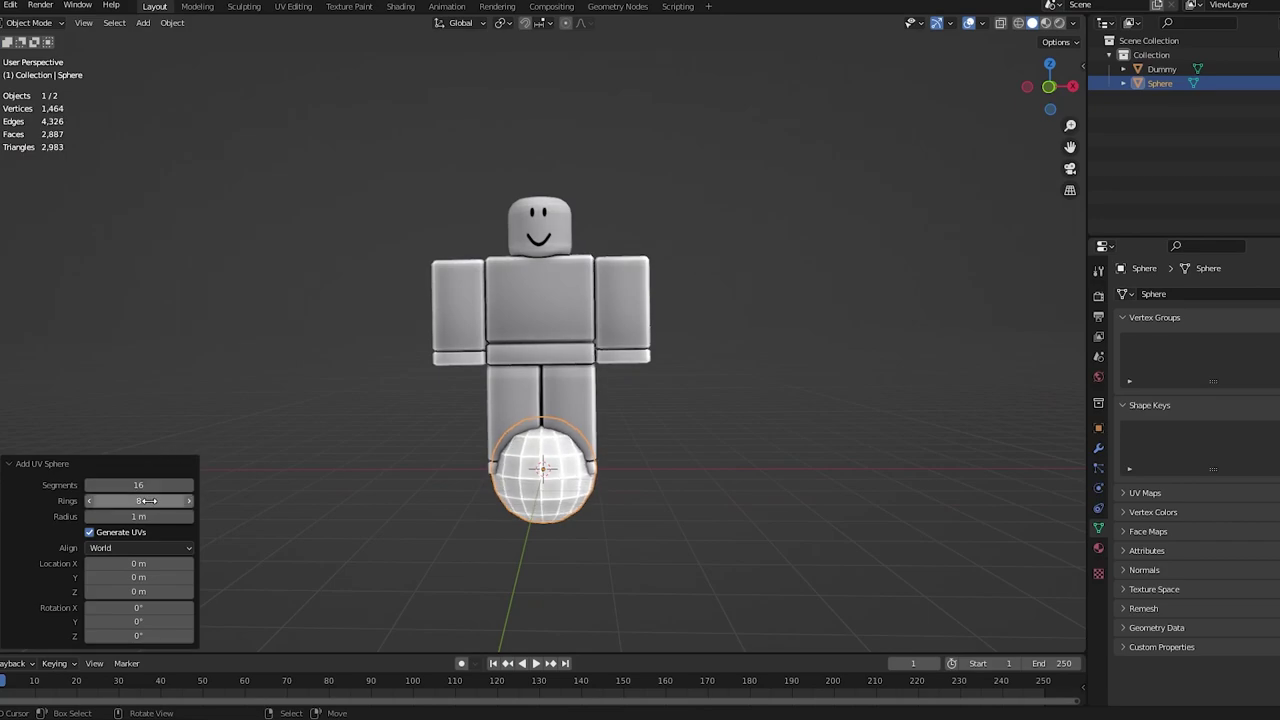
click(157, 501)
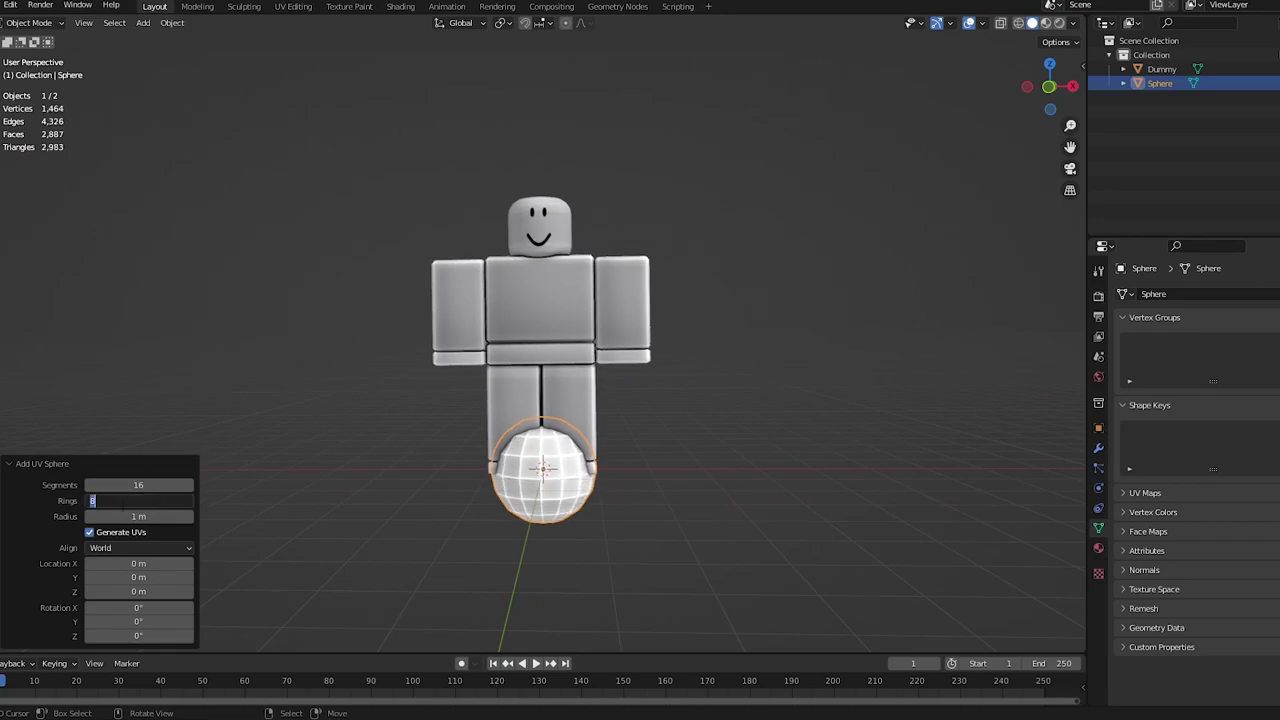
text(12)
key(Return)
- Set the UV sphere's rings to 10 while viewing the model from the front
middle_drag(426, 428, 566, 397)
key(KP_1)
click(138, 500)
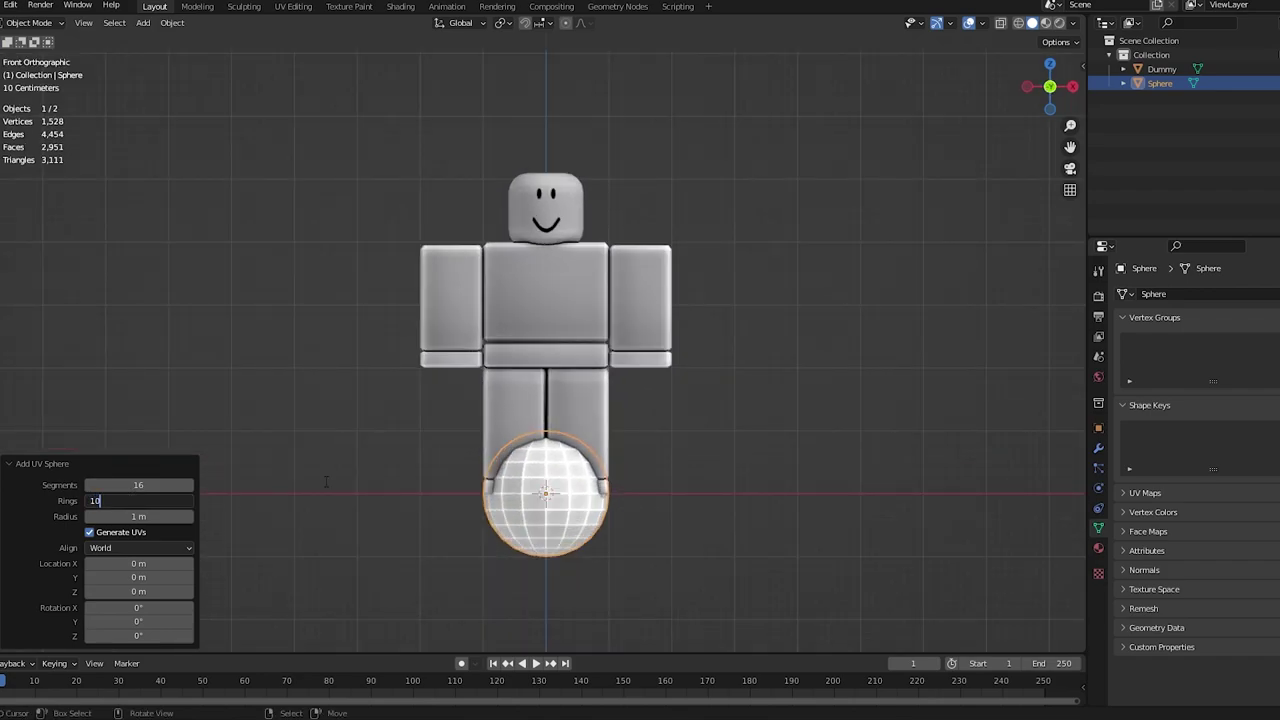
text(10)
key(Return)
- Move the sphere about 4.5 m up along Z onto the dummy's head and check its placement from the side
scroll(715, 398, down, 2)
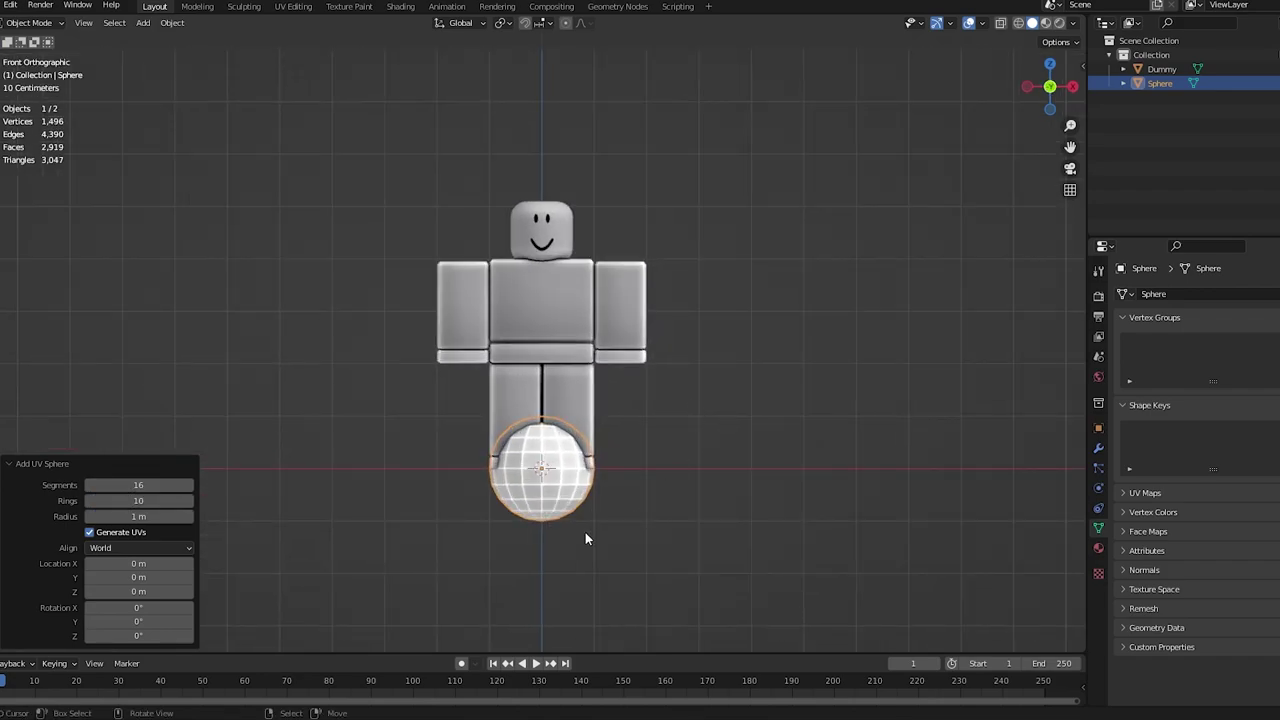
key(g)
key(z)
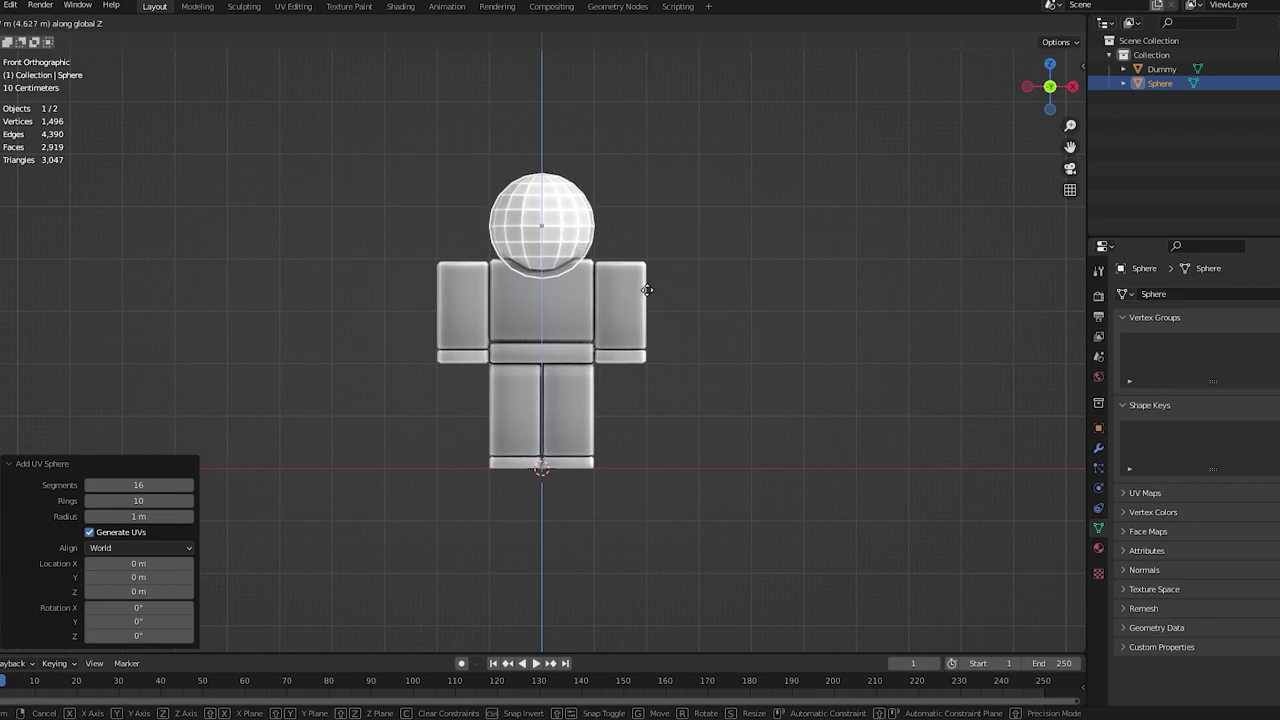
click(649, 296)
middle_drag(741, 267, 630, 309)
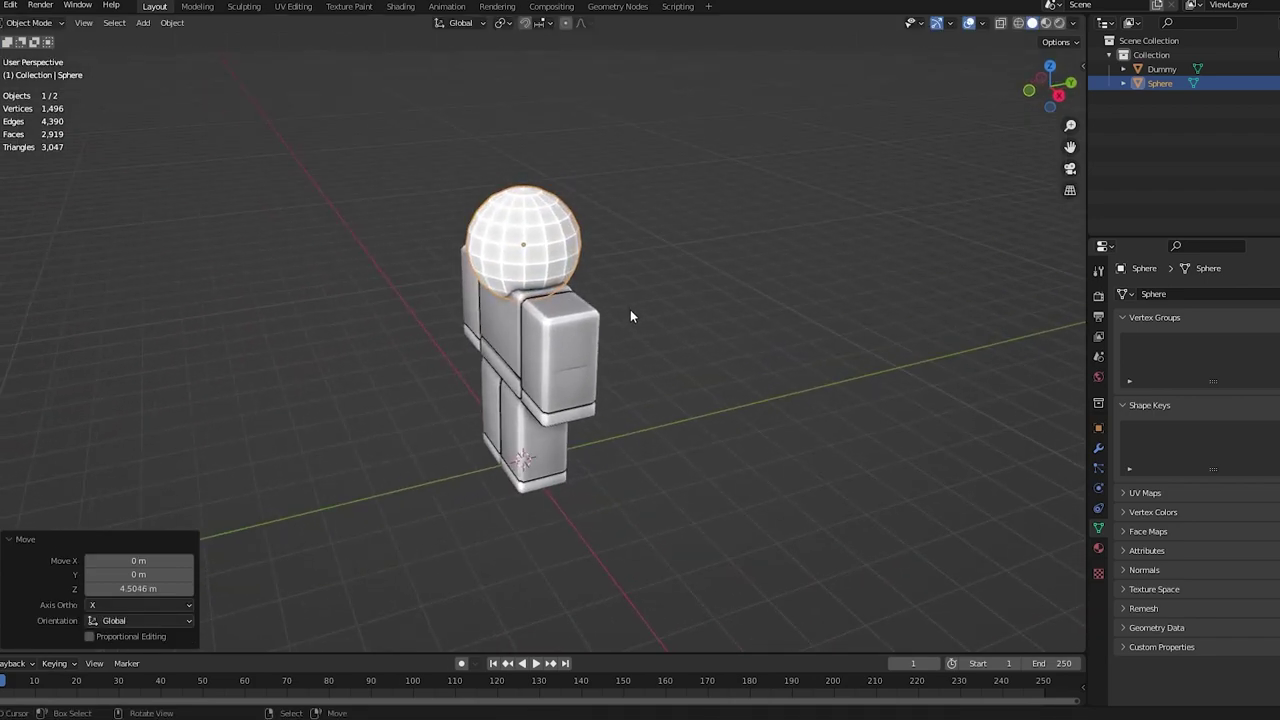
key(KP_1)
key(KP_3)
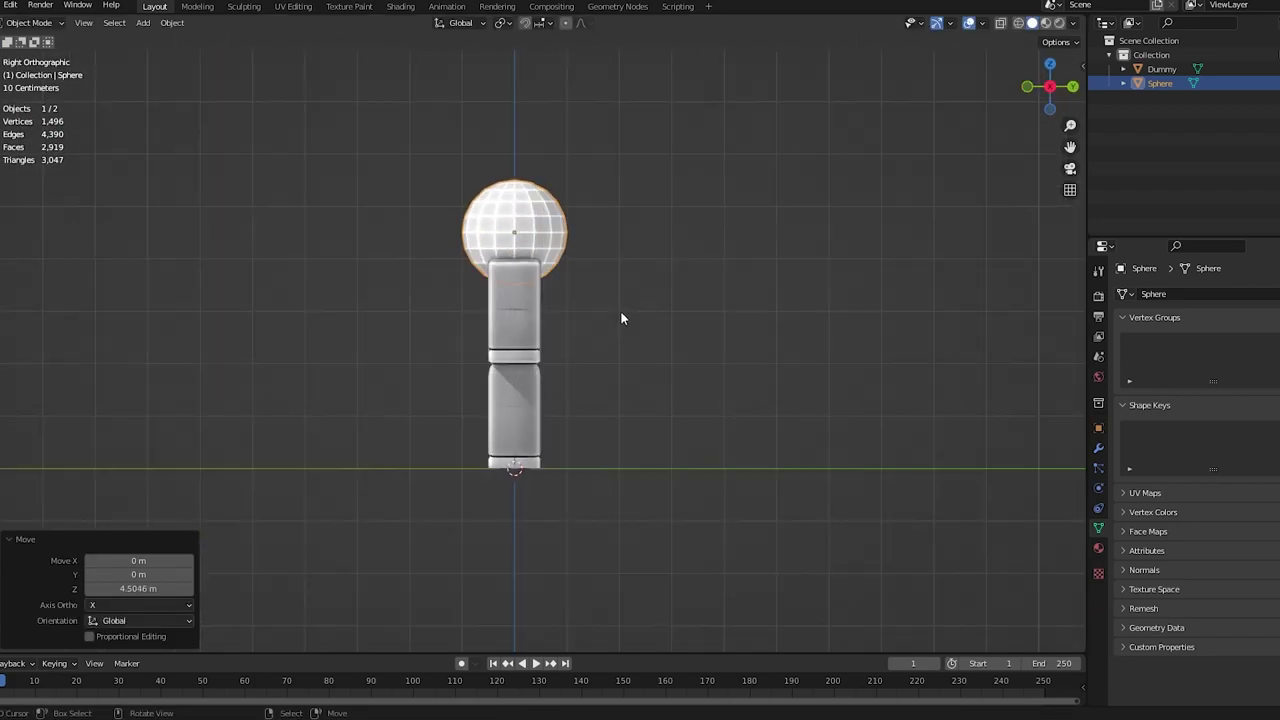
key(KP_7)
key(KP_1)
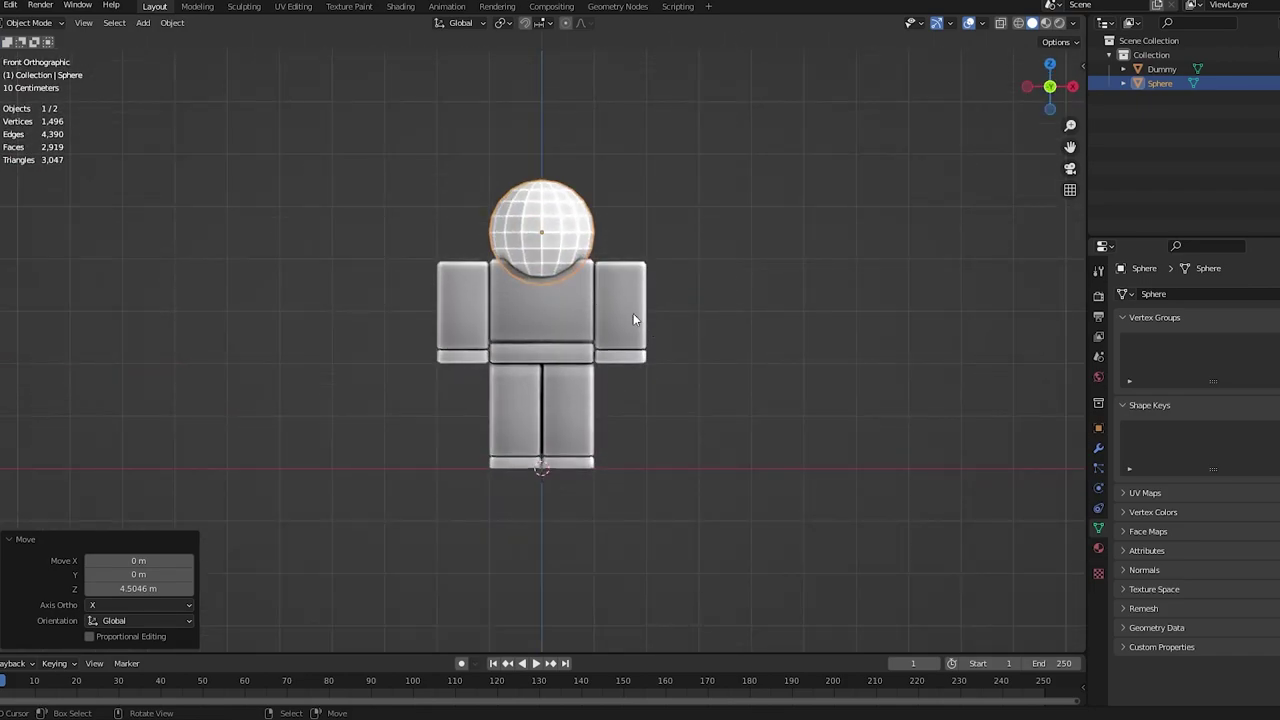
scroll(633, 316, up, 5)
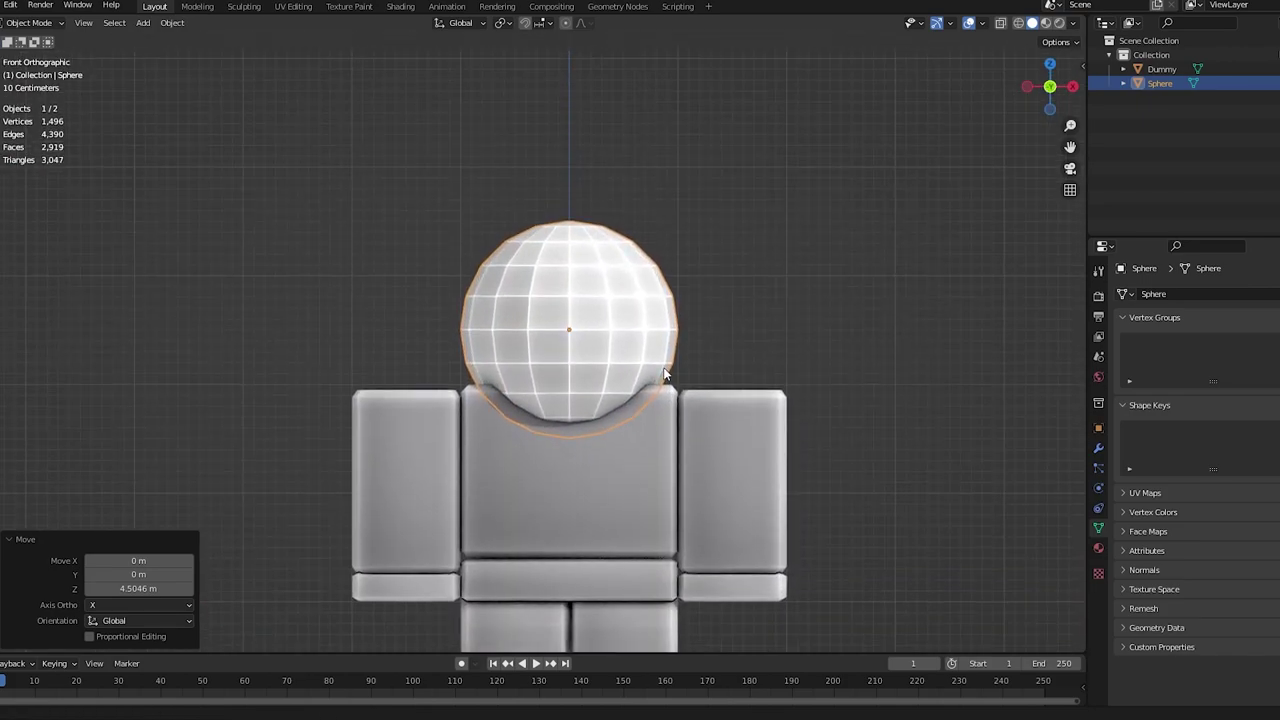
key(g)
key(z)
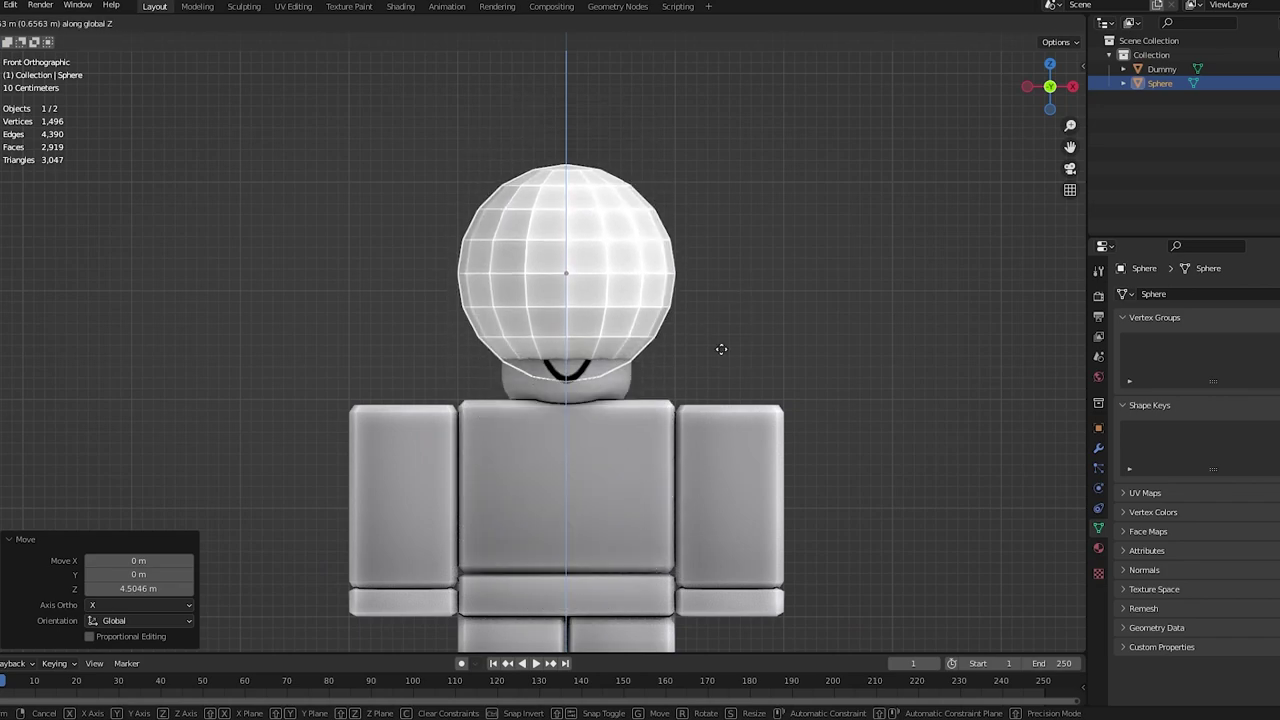
right_click(816, 368)
- Scale the sphere to about 0.71 along Z and about 0.74 along Y around the dummy's head
key(s)
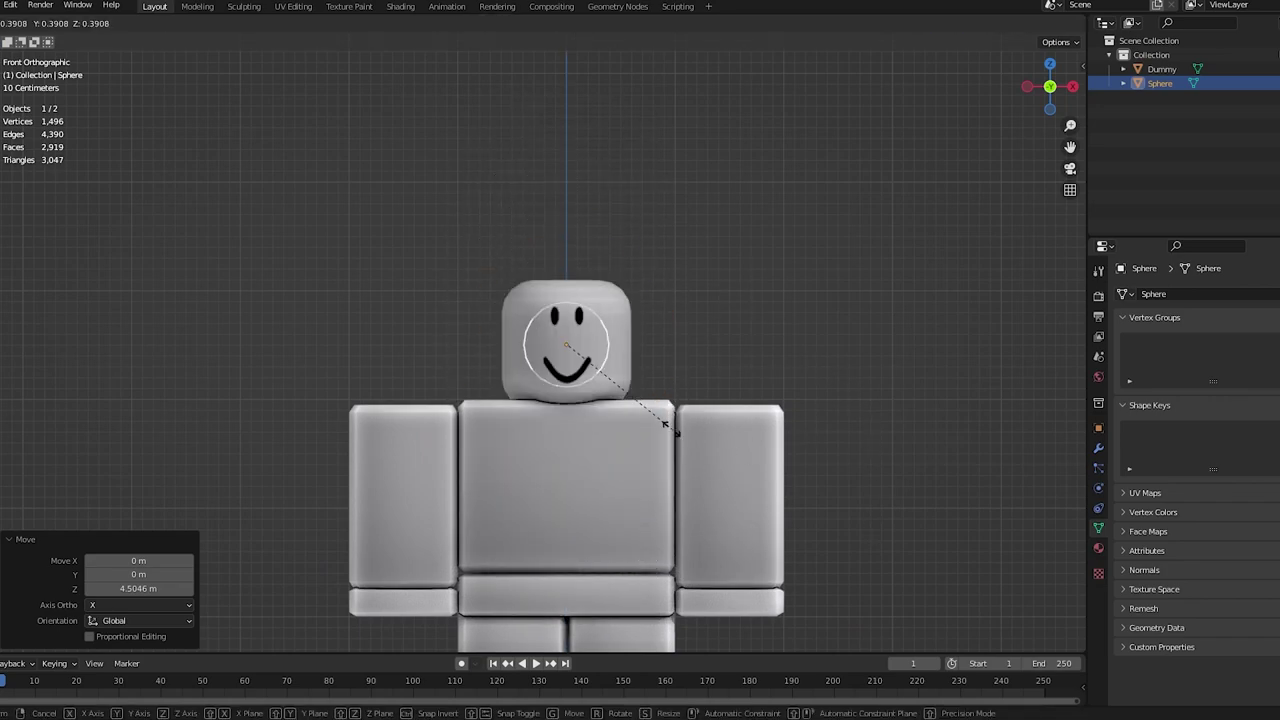
key(z)
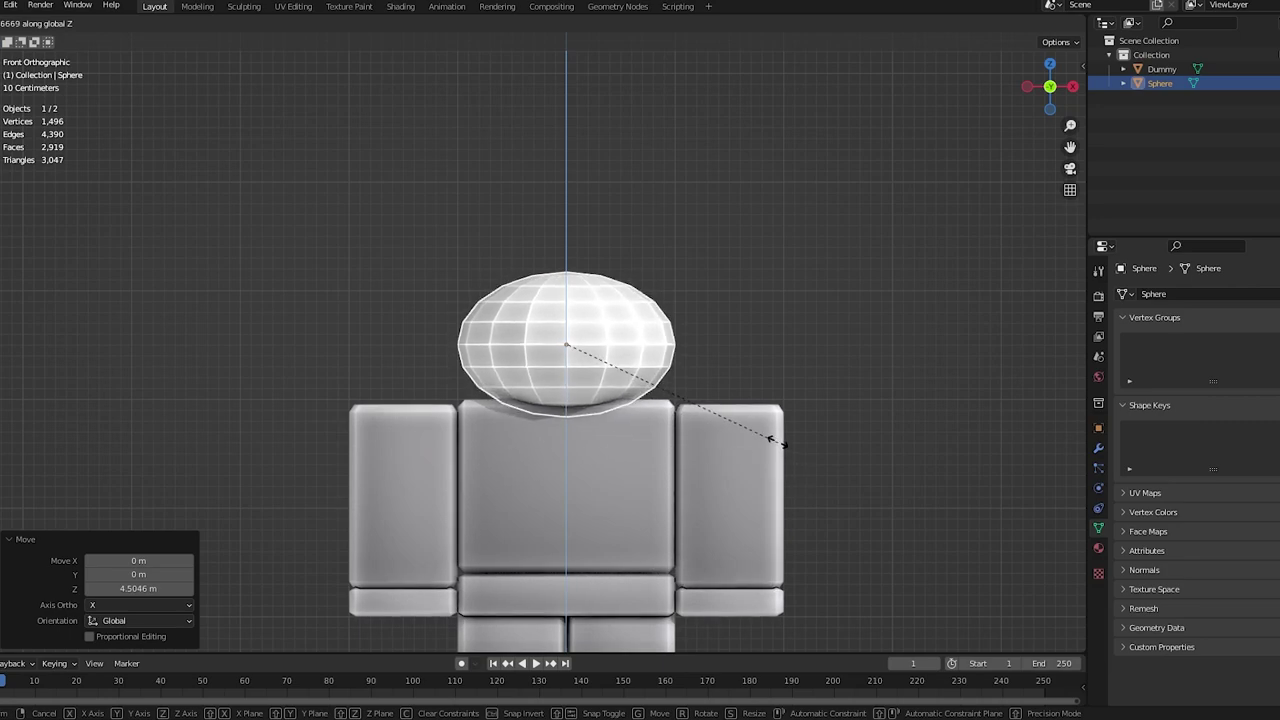
click(791, 446)
middle_drag(791, 446, 870, 480)
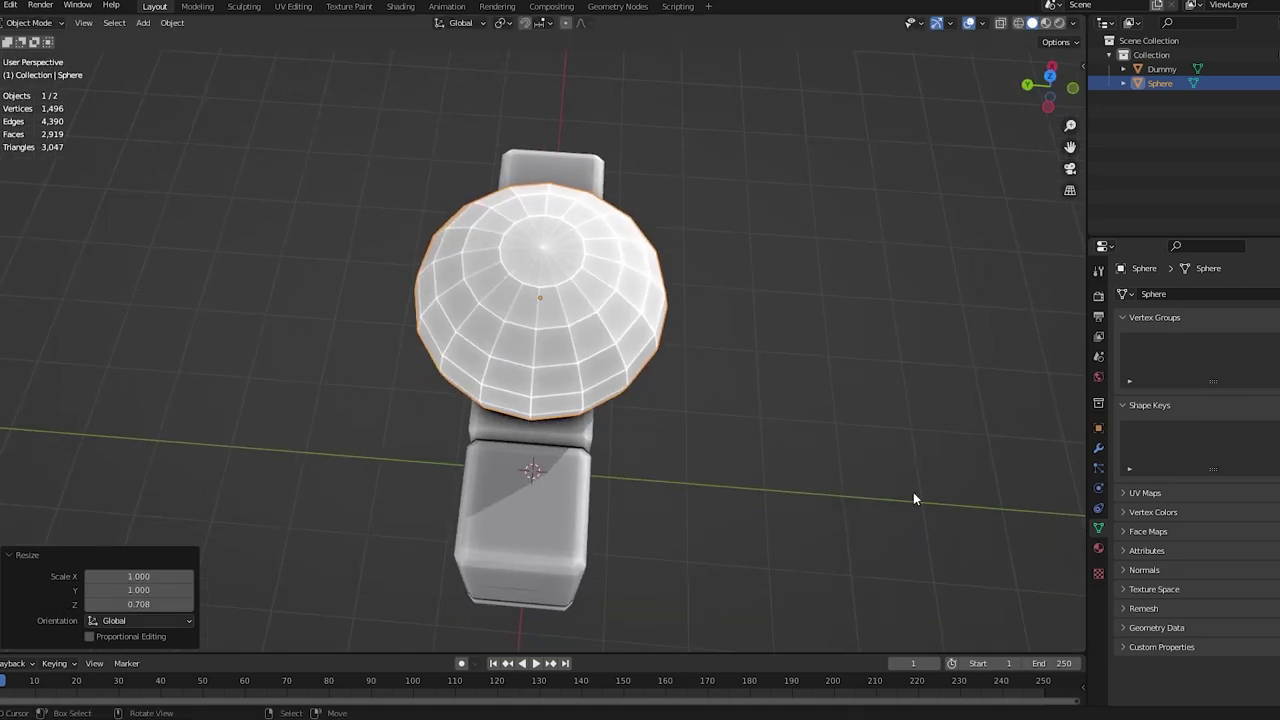
key(s)
key(y)
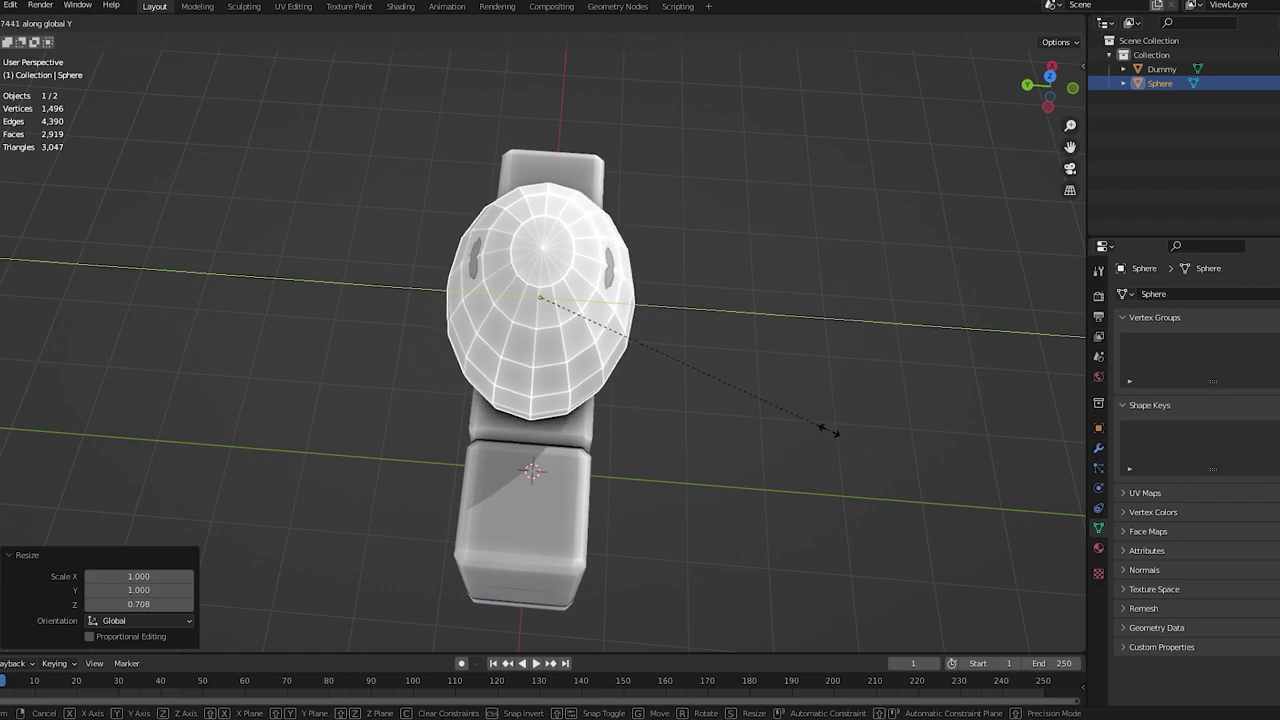
click(836, 426)
- In Edit Mode, select every other vertical edge loop around the sphere and scale them inward to about 0.96
middle_drag(833, 420, 632, 240)
key(Tab)
key(Tab)
key(Tab)
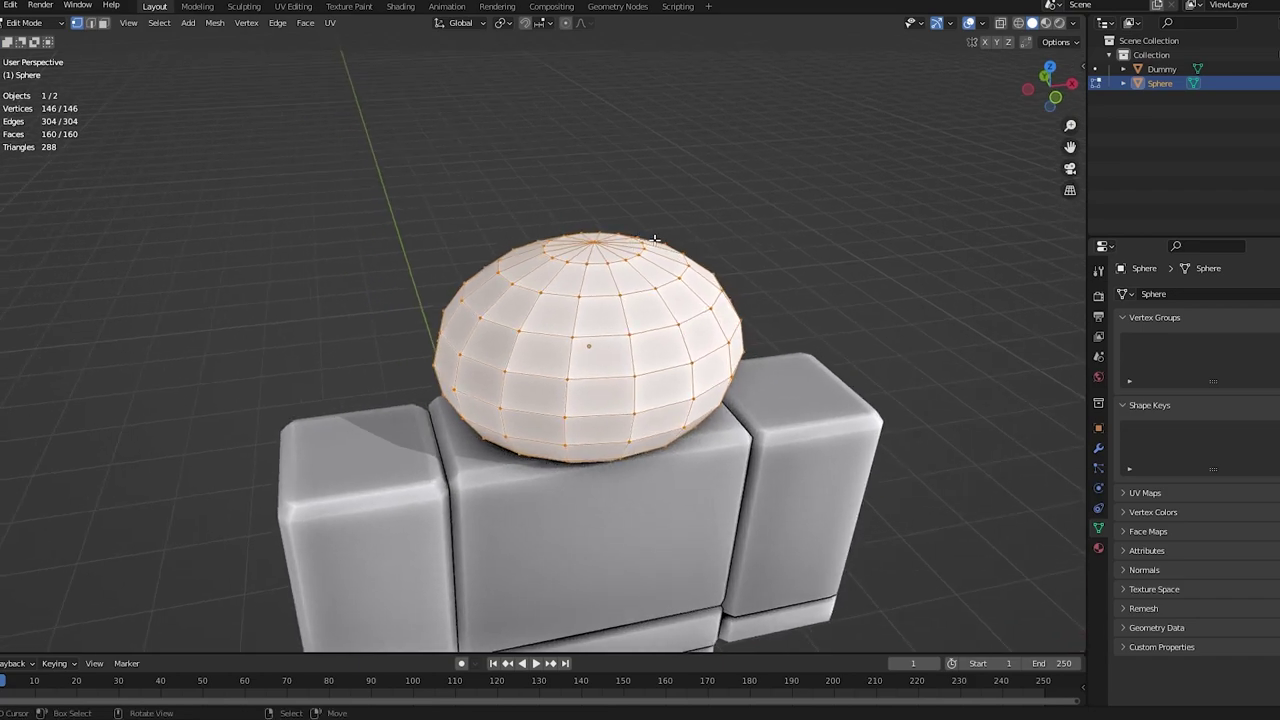
click(766, 271)
middle_drag(766, 271, 674, 259)
scroll(674, 259, up, 1)
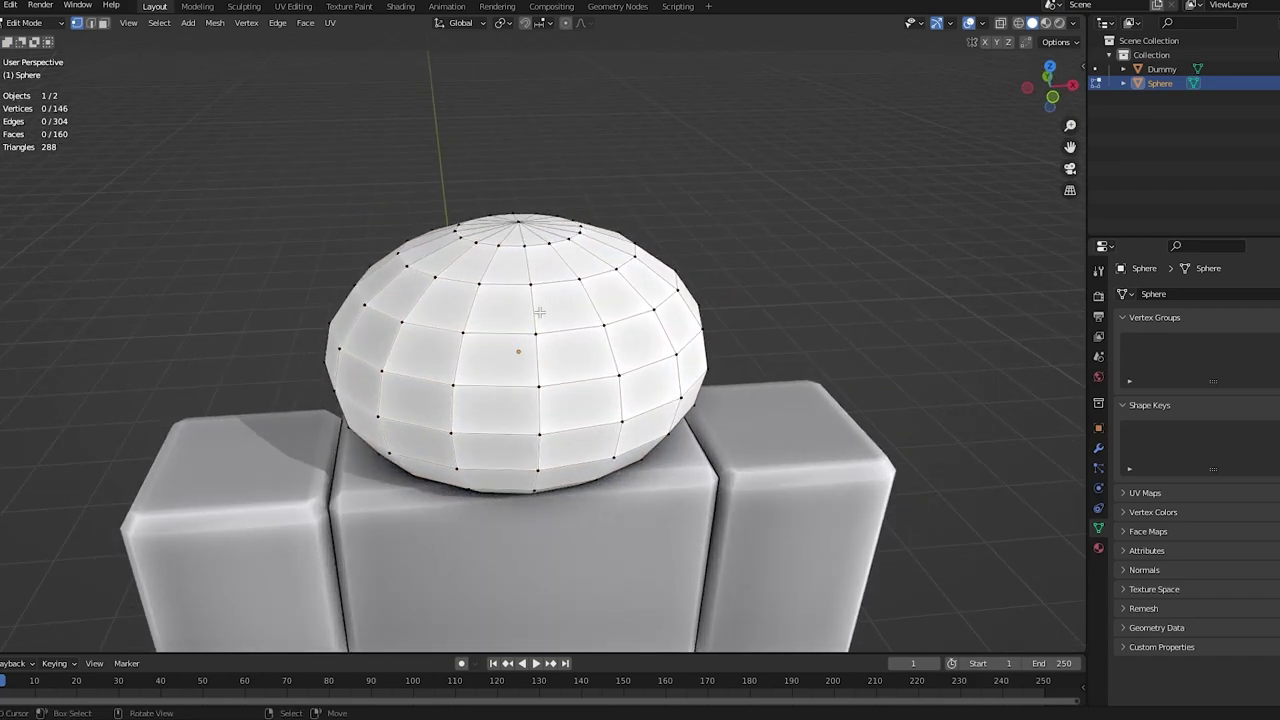
middle_drag(562, 300, 433, 313)
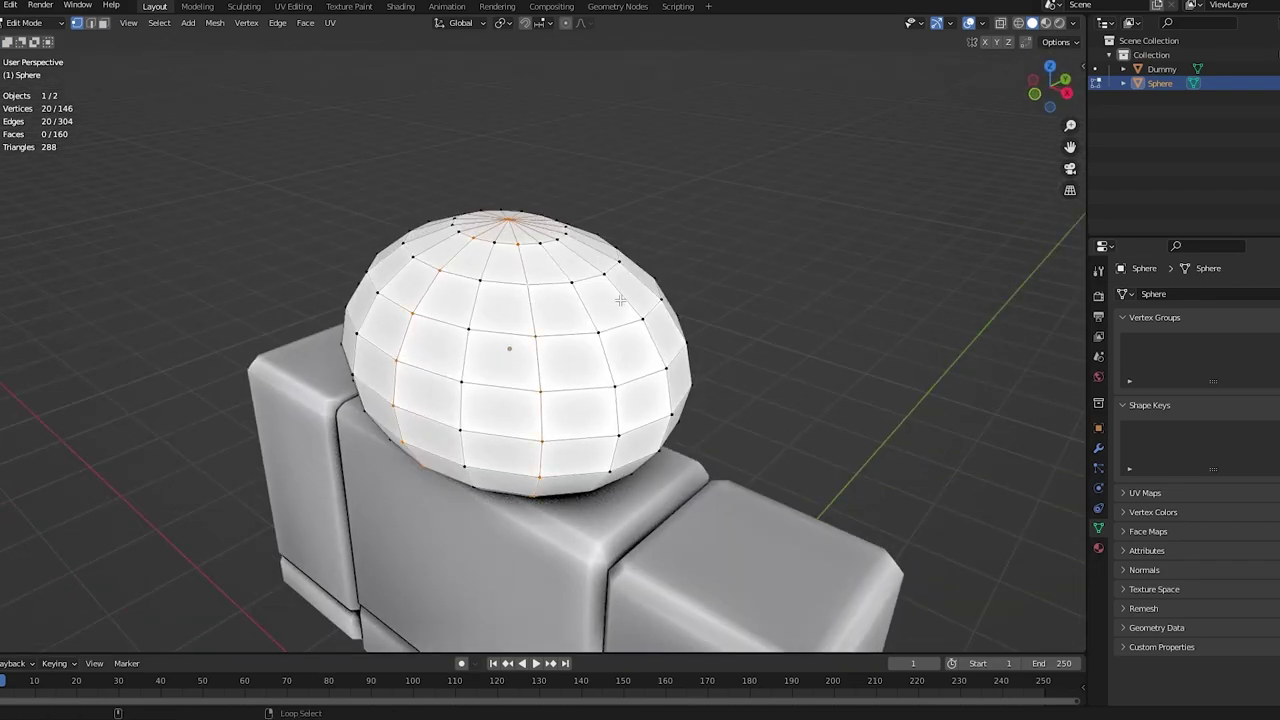
middle_drag(619, 297, 595, 259)
alt+shift+click(426, 309)
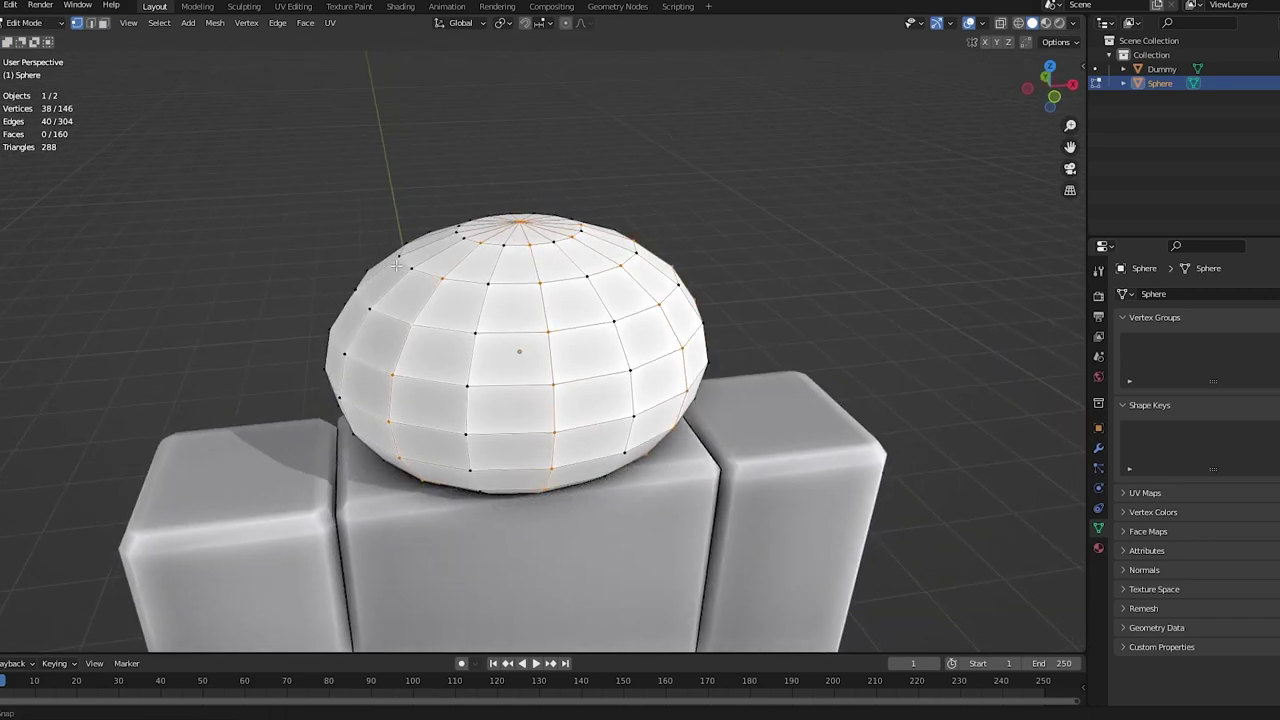
middle_drag(361, 289, 647, 307)
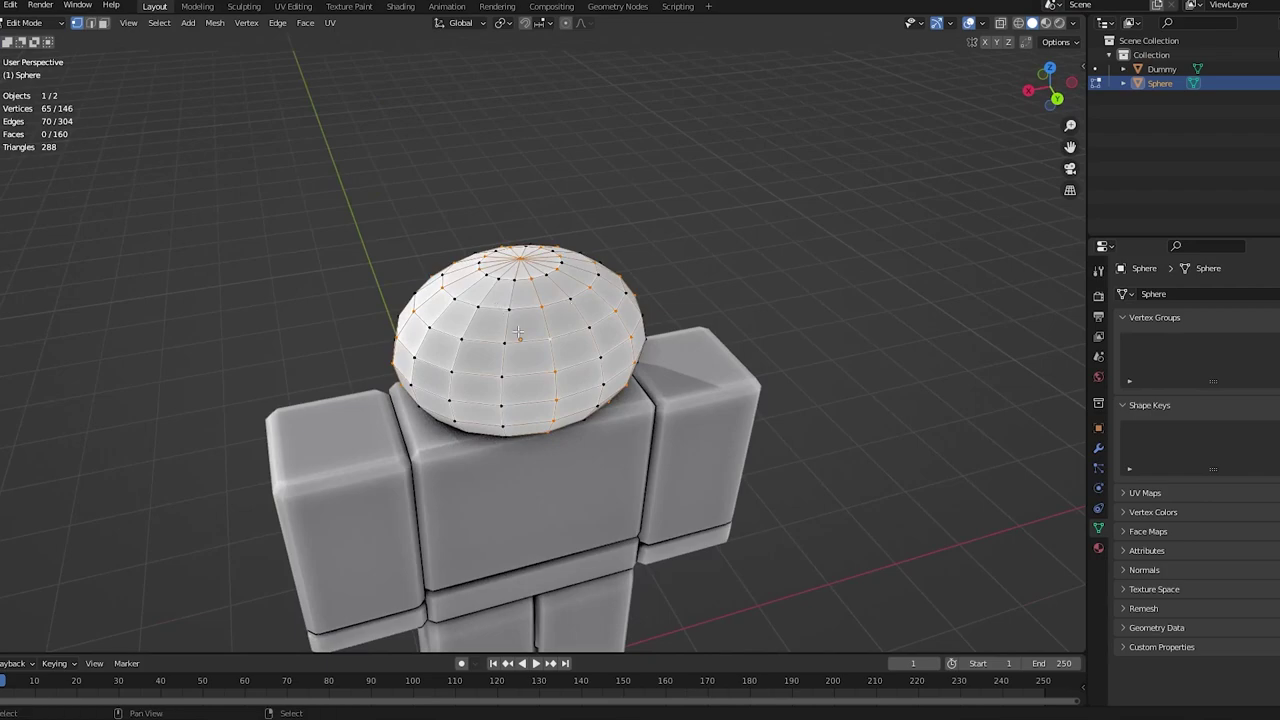
scroll(517, 314, down, 2)
middle_drag(517, 314, 769, 291)
scroll(717, 306, up, 1)
scroll(660, 303, up, 2)
scroll(840, 305, down, 1)
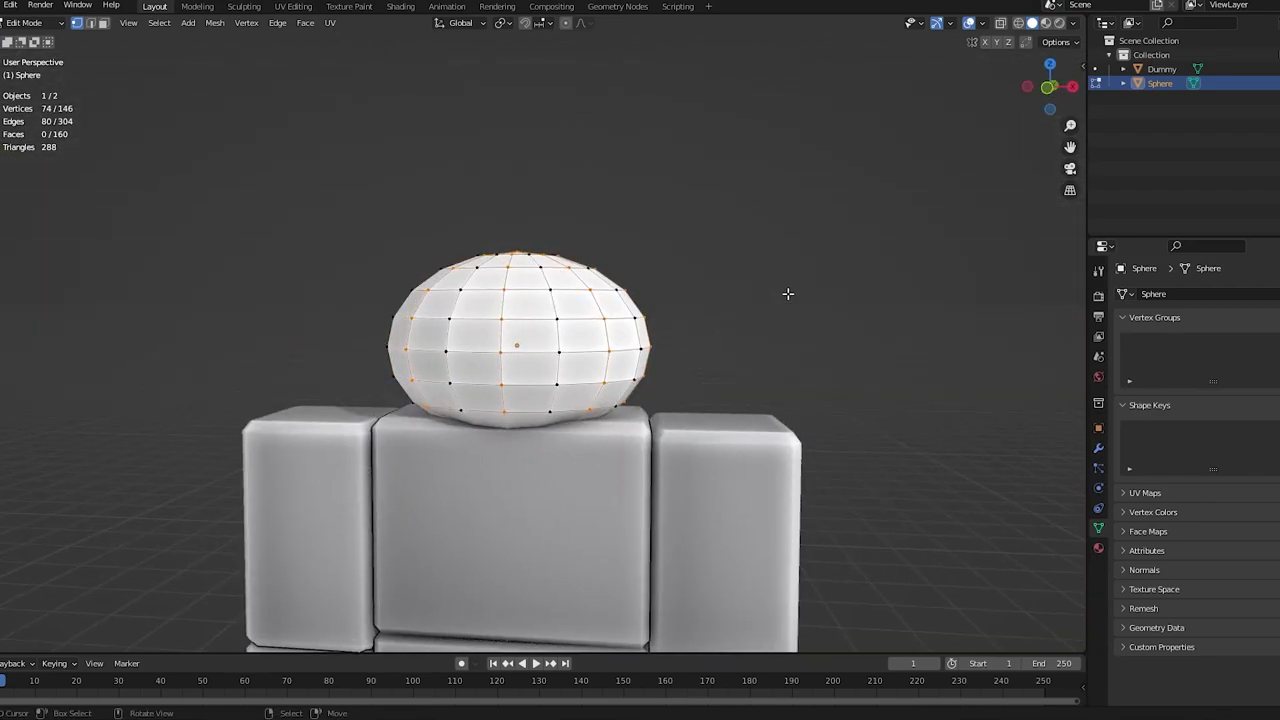
scroll(872, 421, up, 2)
key(s)
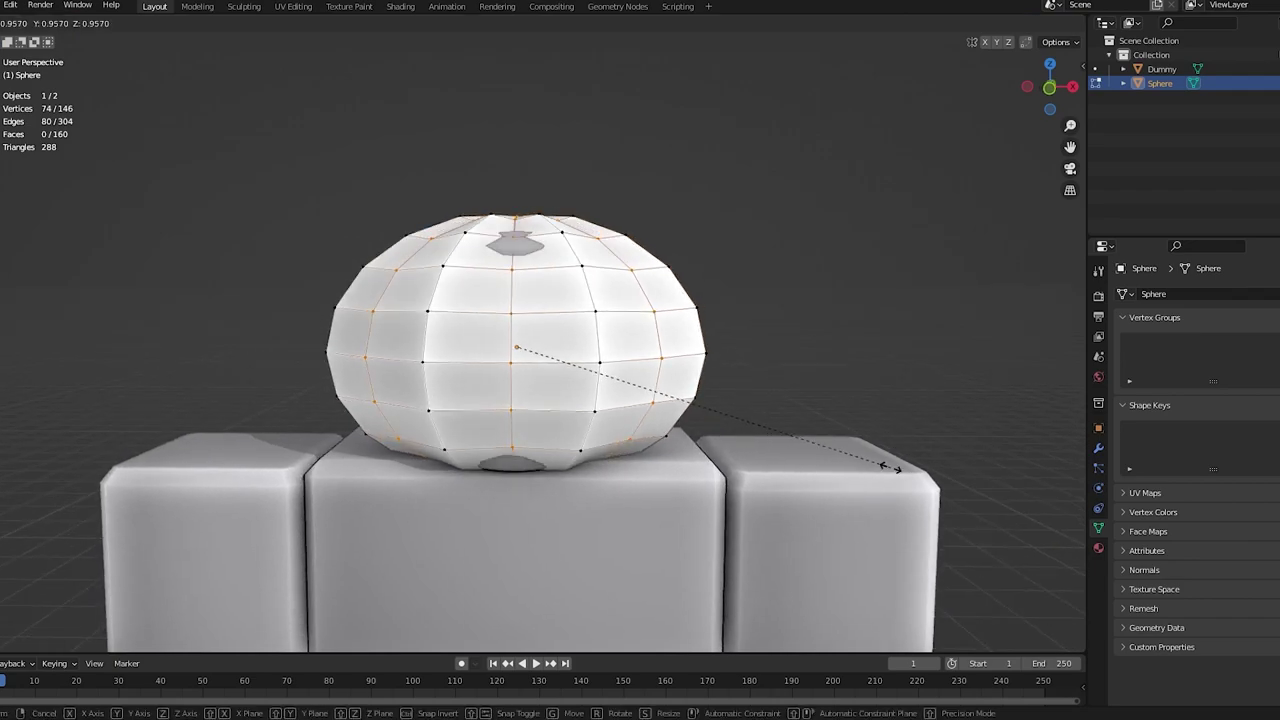
click(886, 464)
- In Object Mode, stretch the whole sphere along Y to about 1.08
middle_drag(682, 410, 657, 477)
key(Tab)
key(s)
key(y)
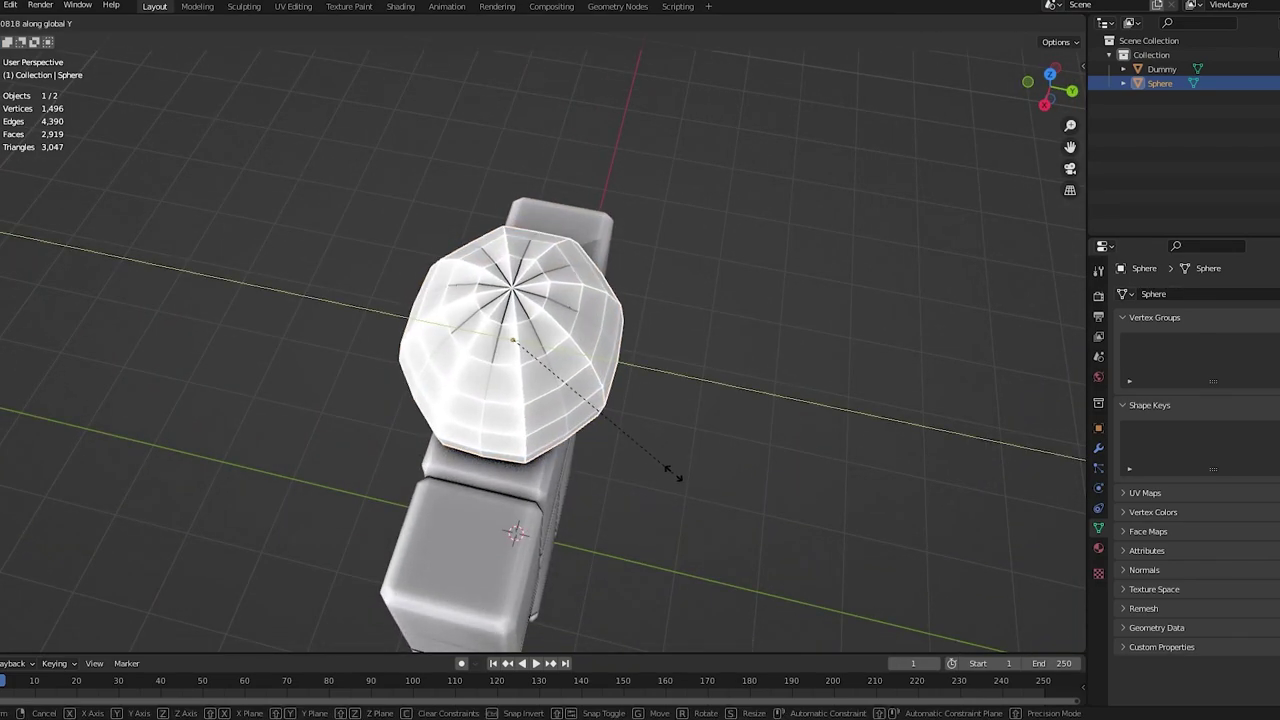
click(671, 471)
- Return to editing the mesh and rescale the selected vertical edge loops to adjust the groove depth
key(Tab)
middle_drag(588, 408, 820, 438)
key(s)
click(737, 412)
- Invert the selection to the protruding edge loops and add both pole vertices, checking them in wireframe before returning to solid display
key(ctrl+i)
scroll(533, 304, up, 1)
shift+click(533, 304)
scroll(654, 454, down, 1)
mouse_move(654, 454)
middle_down()
mouse_move(640, 315)
mouse_move(590, 290)
middle_up()
key(shift+z)
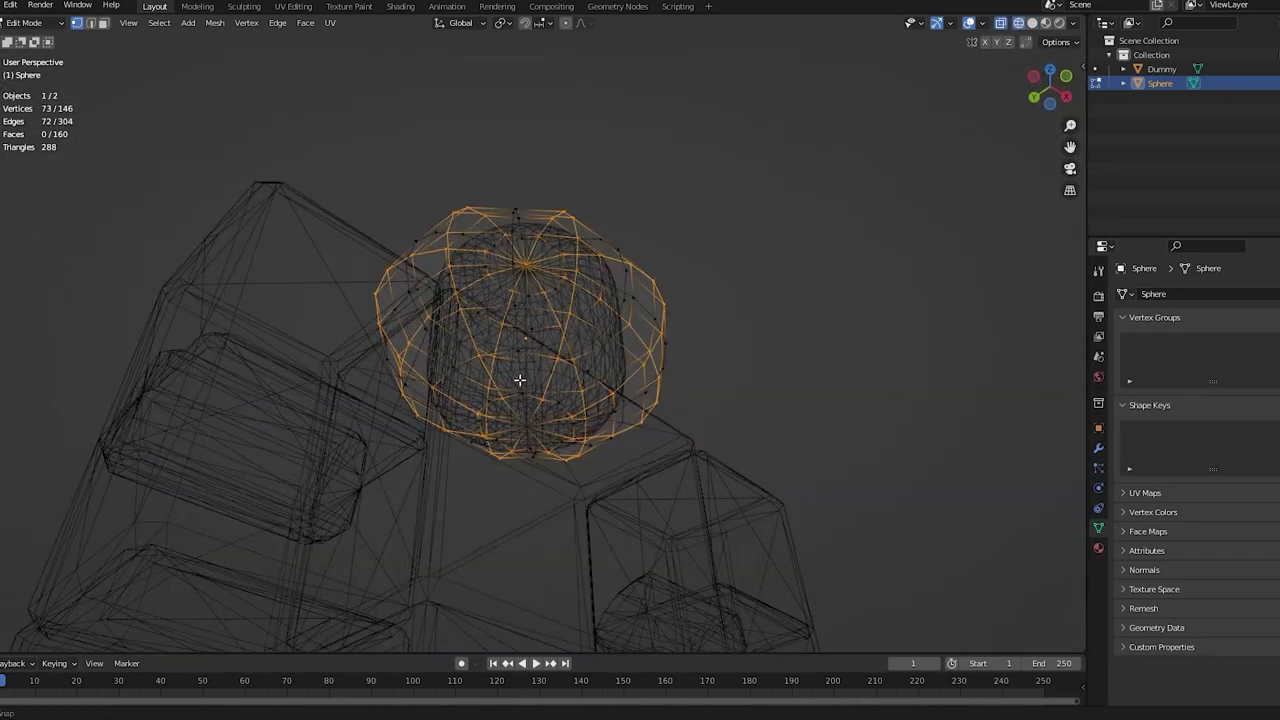
mouse_move(520, 380)
middle_down()
mouse_move(508, 358)
mouse_move(523, 437)
mouse_move(570, 400)
mouse_move(618, 320)
mouse_move(626, 277)
middle_up()
shift+click(523, 433)
key(alt+z)
key(alt+z)
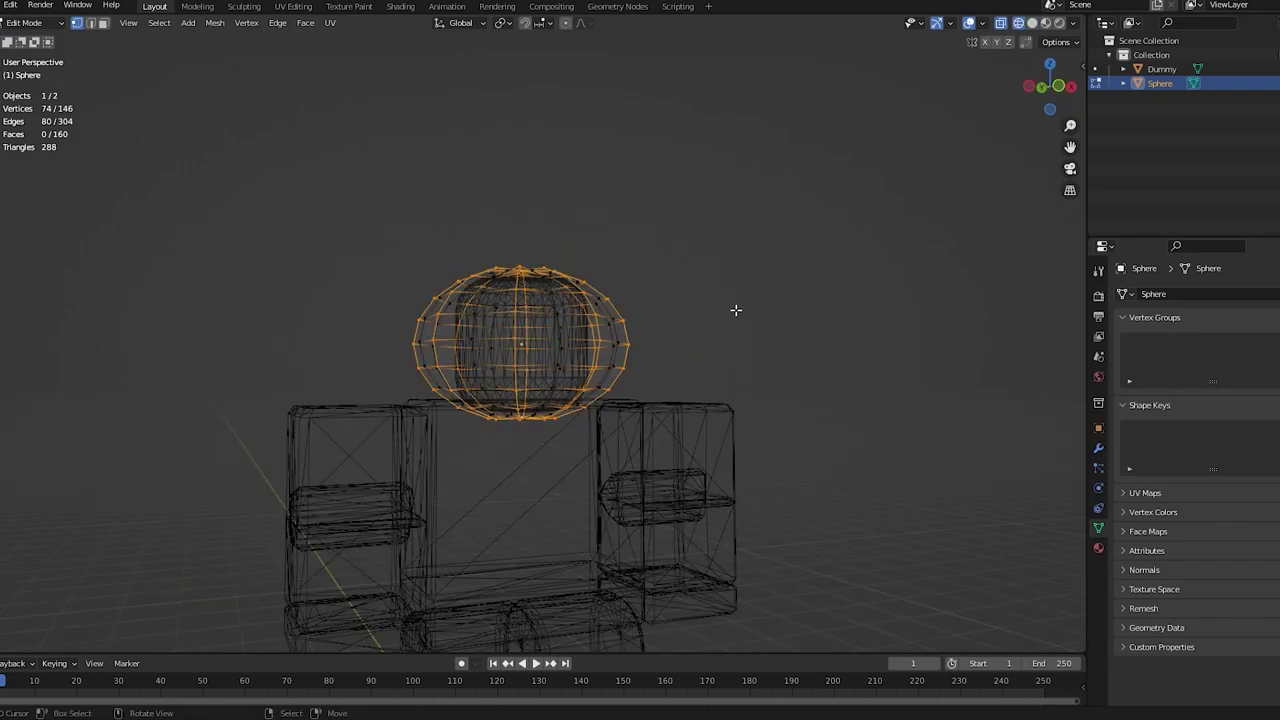
key(alt+z)
key(alt+z)
key(alt+z)
- Mark the selected vertical ridge edges as sharp and inspect the sphere in Object Mode
middle_drag(723, 257, 554, 194)
scroll(554, 194, up, 2)
middle_drag(534, 285, 413, 277)
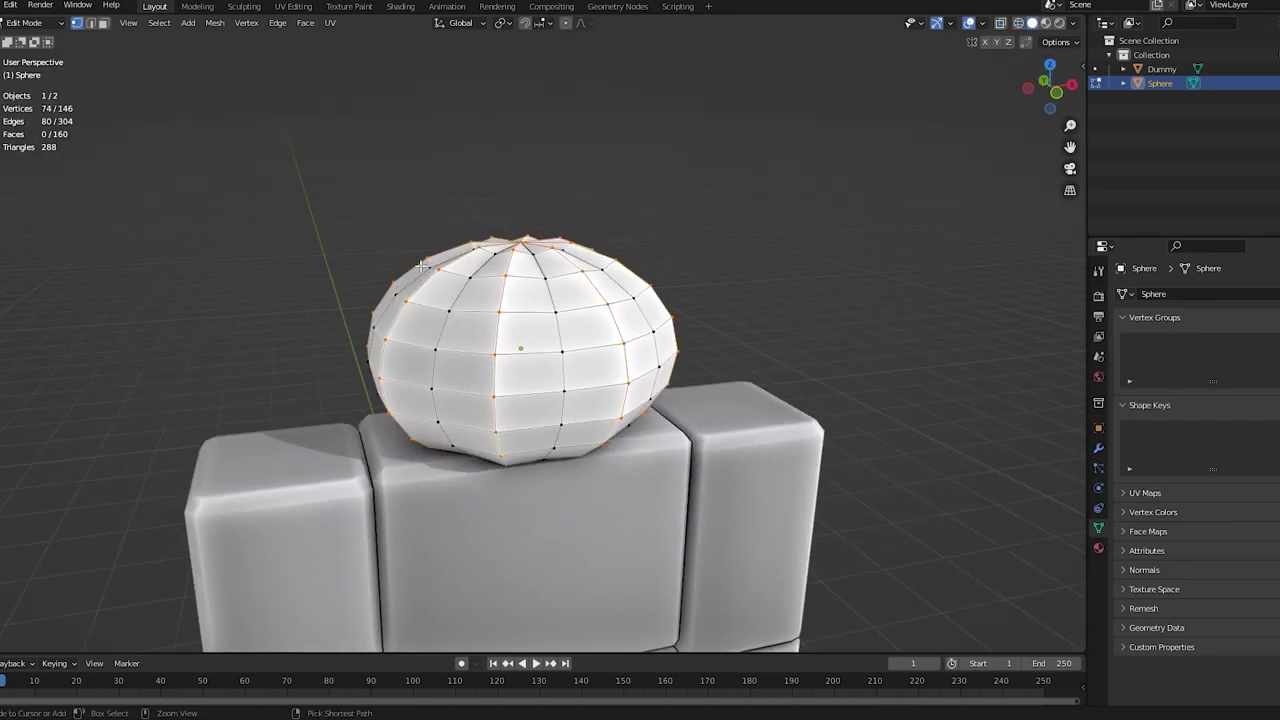
key(ctrl+e)
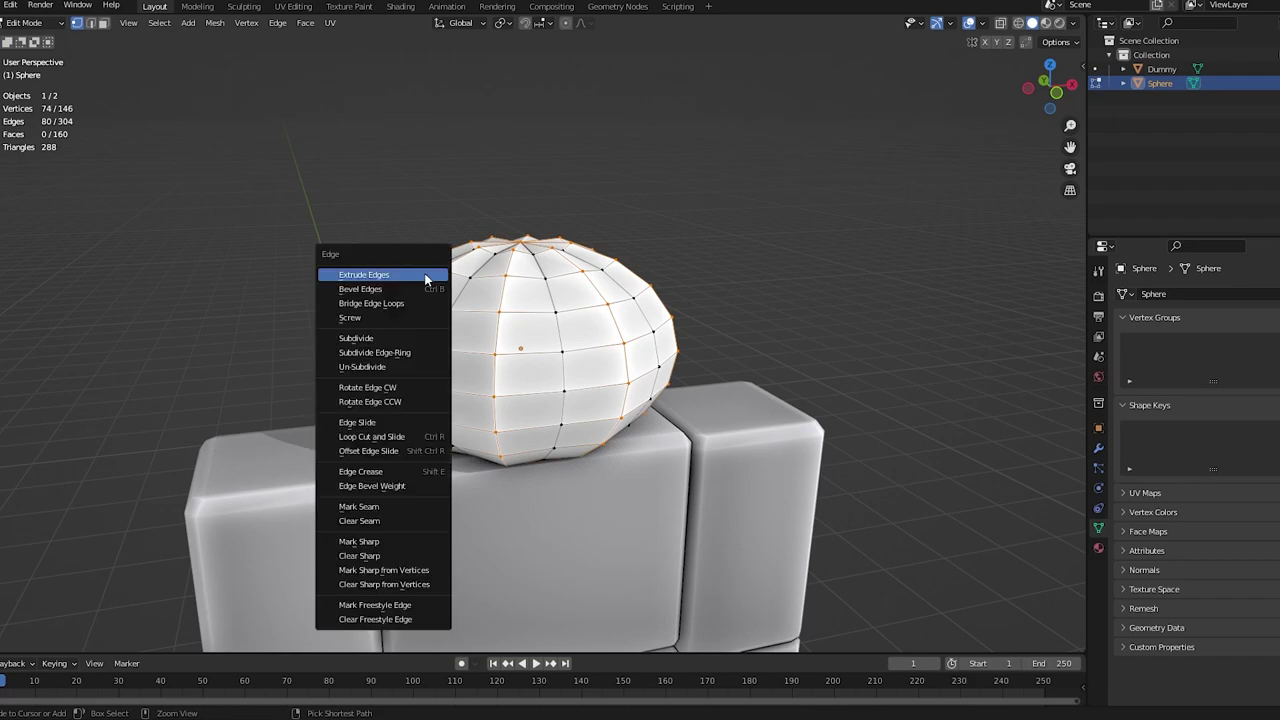
click(388, 543)
click(392, 530)
key(Tab)
middle_drag(554, 337, 657, 337)
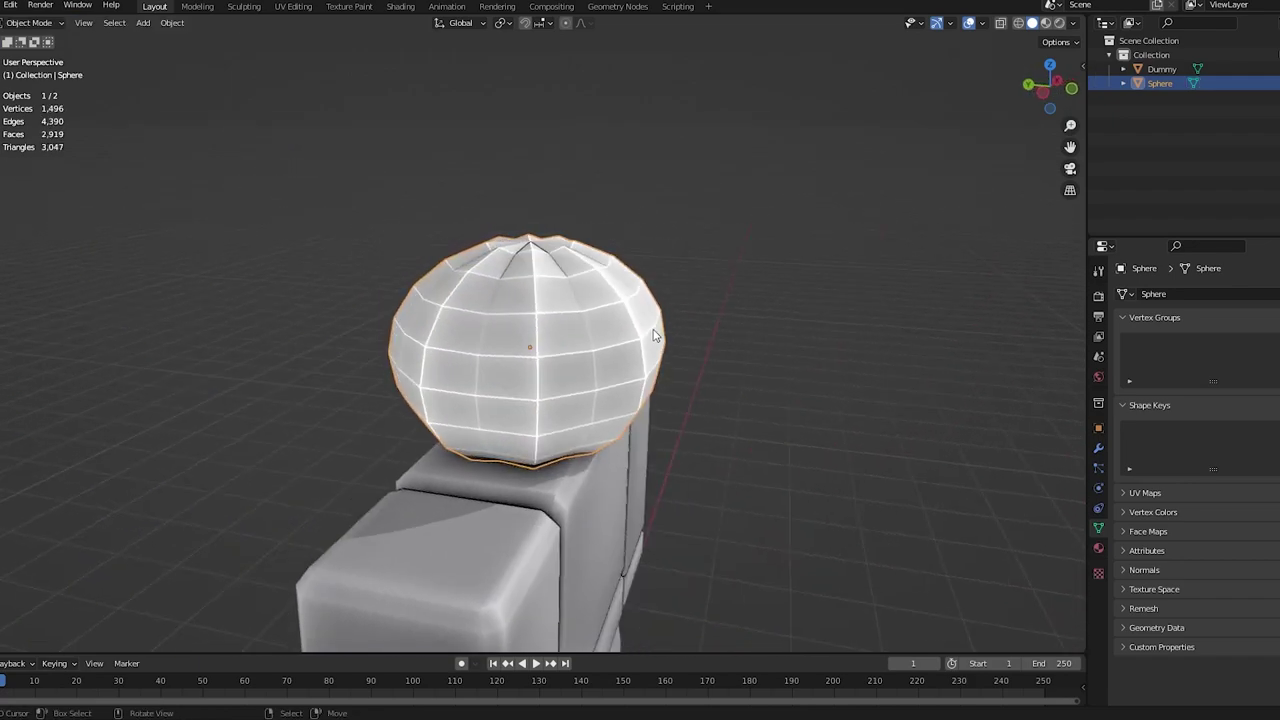
- Apply smooth shading to all faces of the sphere
key(Tab)
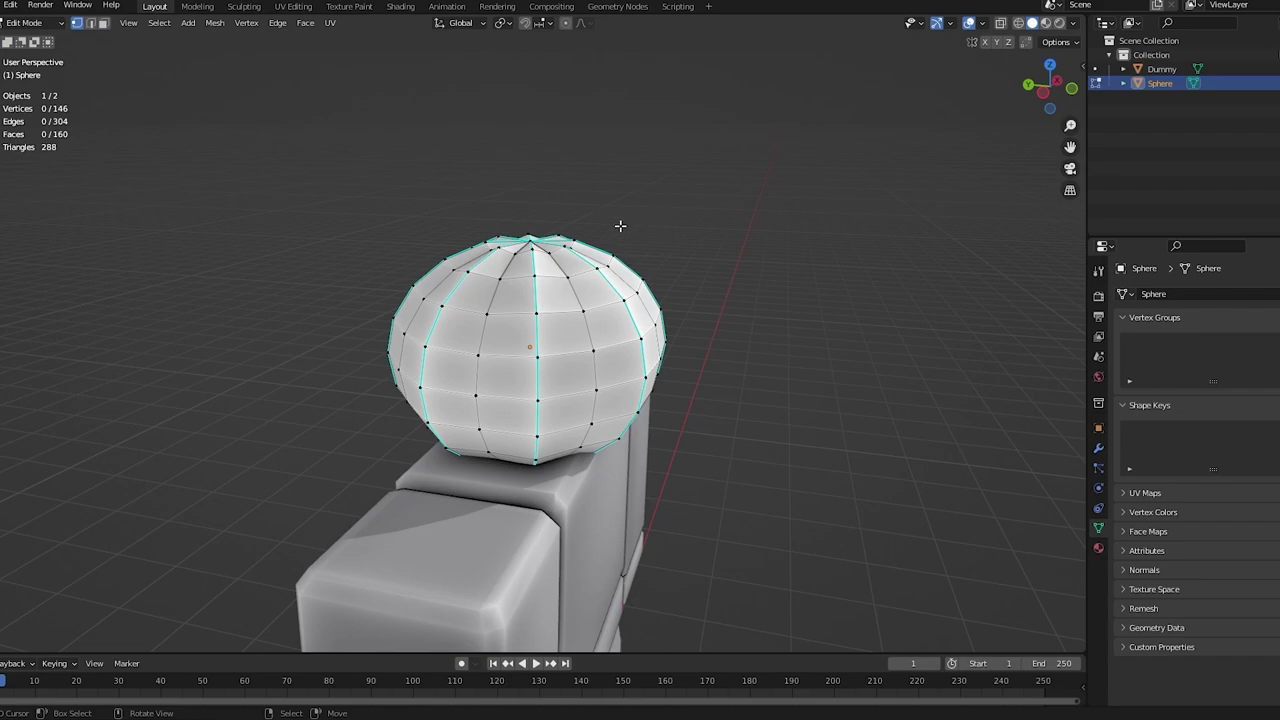
key(a)
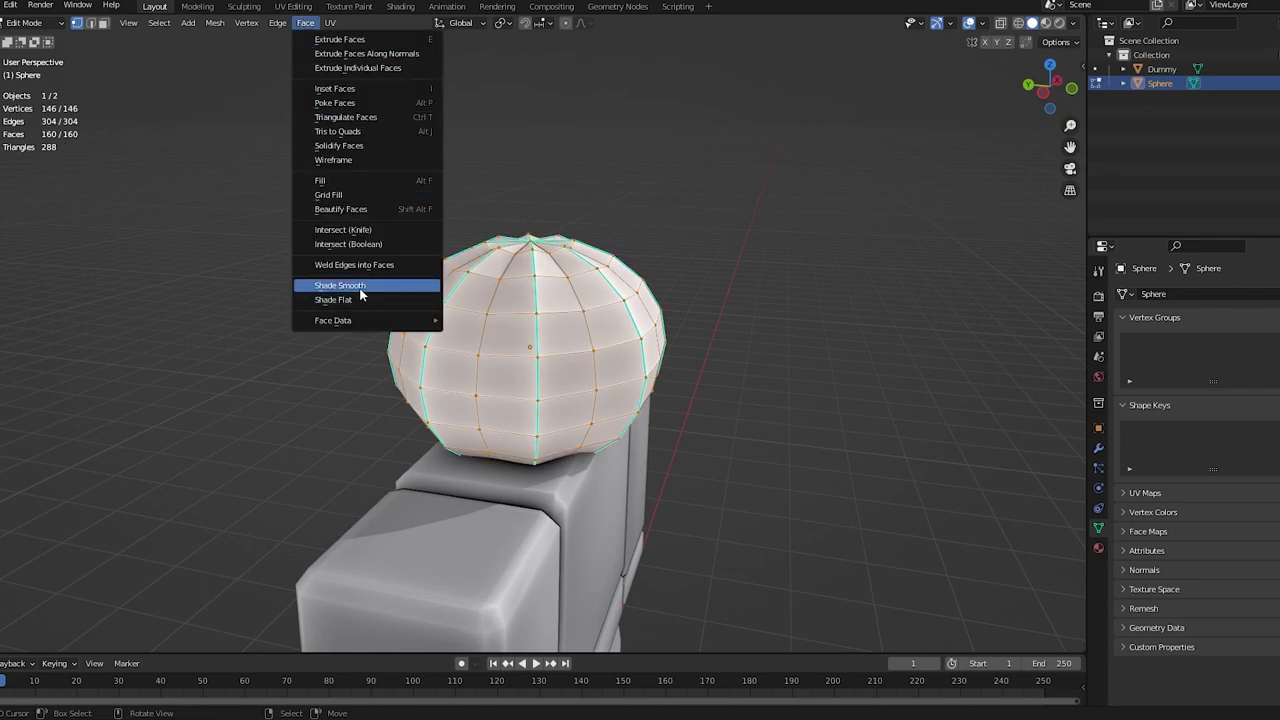
click(360, 288)
key(Tab)
- Examine the smooth-shaded sphere from several angles in Material Preview shading
middle_drag(652, 266, 528, 250)
scroll(528, 250, down, 3)
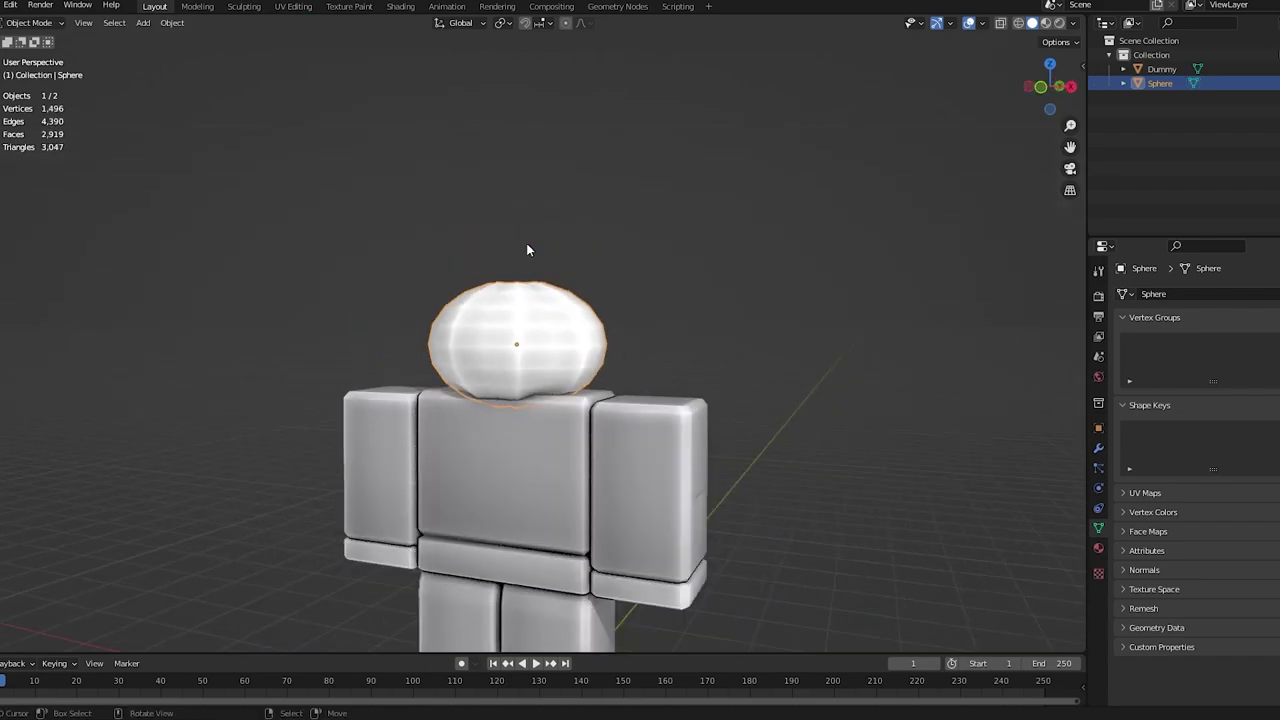
click(1047, 26)
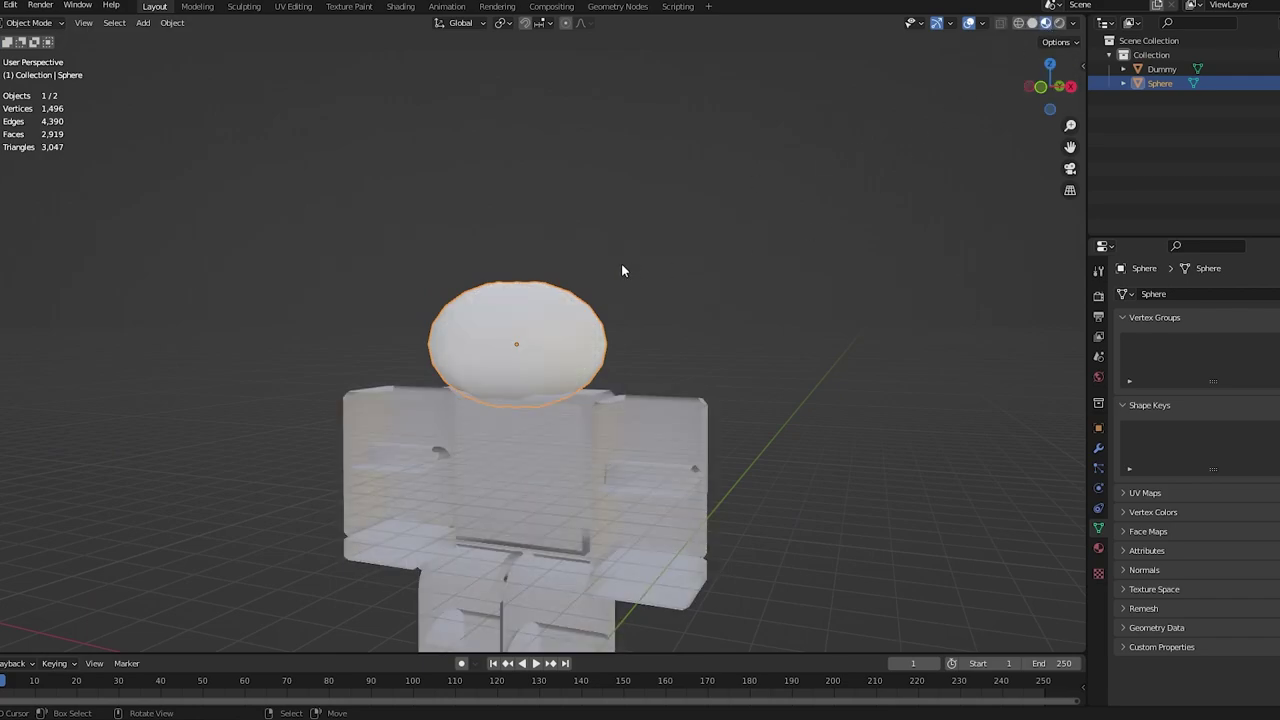
middle_drag(621, 263, 795, 287)
click(660, 296)
scroll(659, 296, up, 2)
mouse_move(659, 296)
middle_down()
mouse_move(577, 266)
mouse_move(510, 272)
mouse_move(551, 333)
middle_up()
- Select the vertical edge loops between the sharp ridges and scale them inward to about 0.9 to deepen the grooves
scroll(671, 408, down, 3)
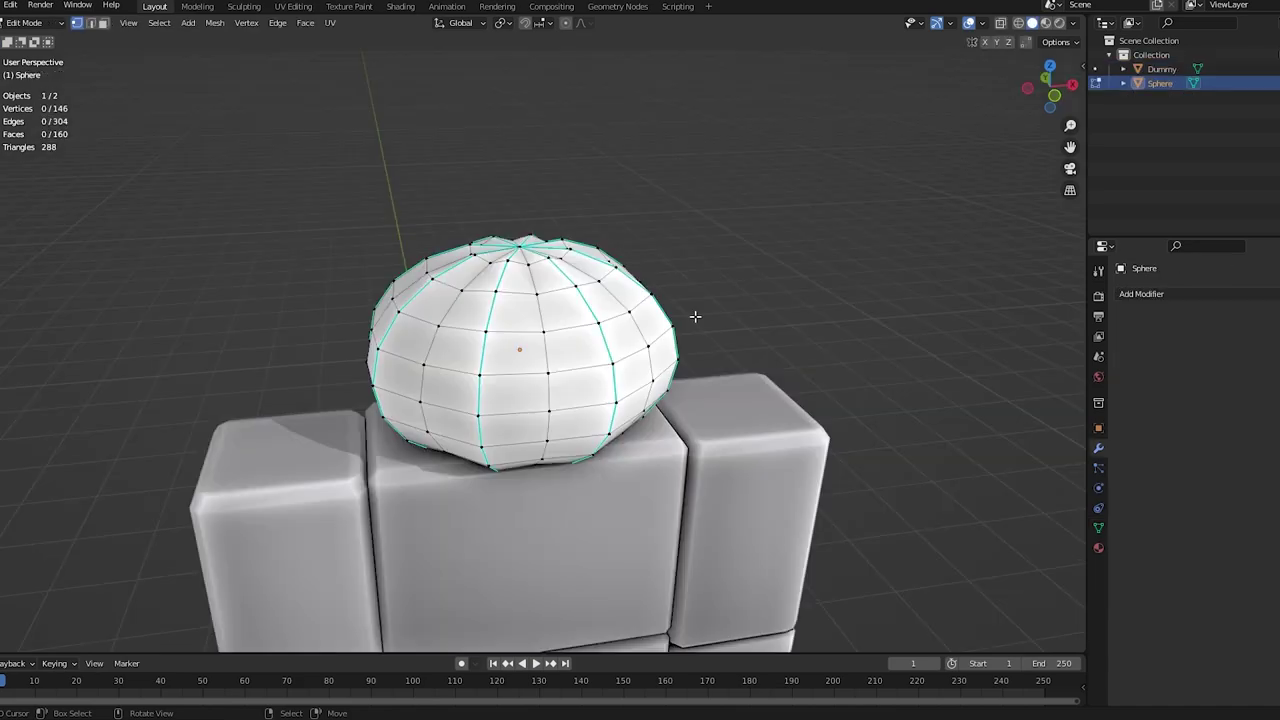
scroll(695, 317, up, 2)
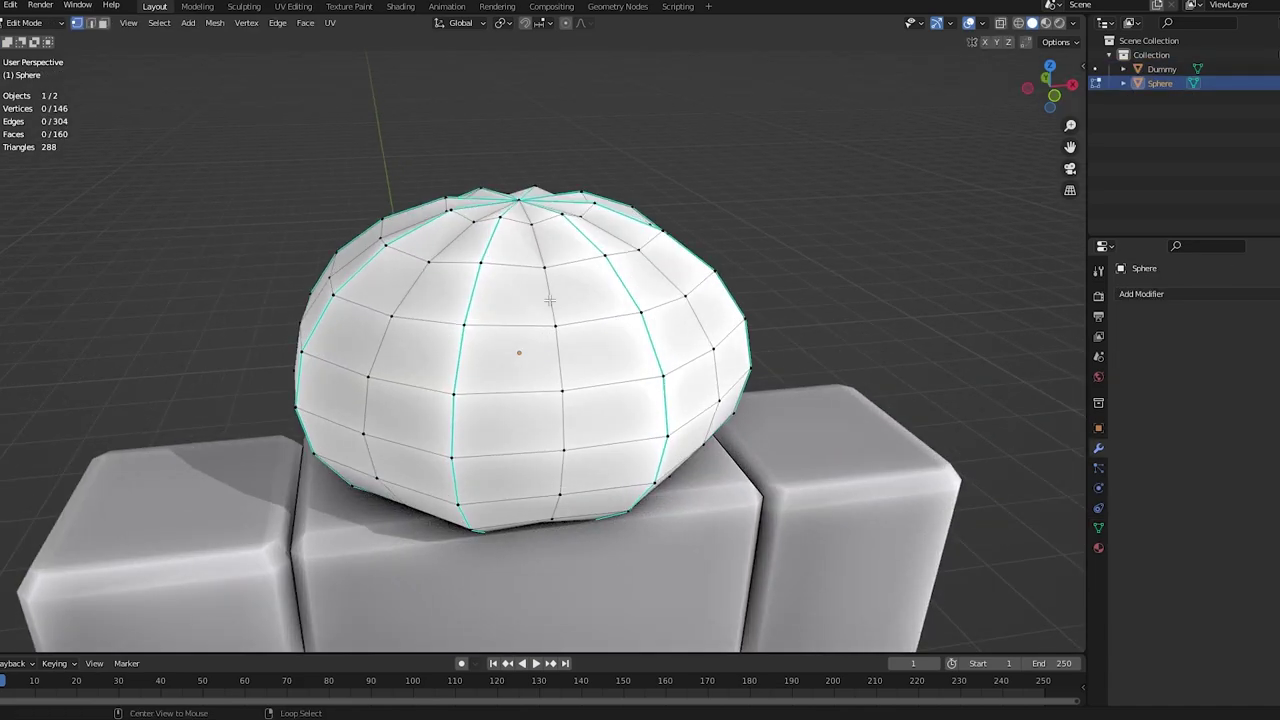
alt+click(552, 300)
scroll(556, 299, down, 1)
middle_drag(556, 299, 620, 318)
alt+shift+click(422, 314)
middle_drag(422, 314, 519, 331)
alt+shift+click(498, 332)
middle_drag(423, 291, 562, 277)
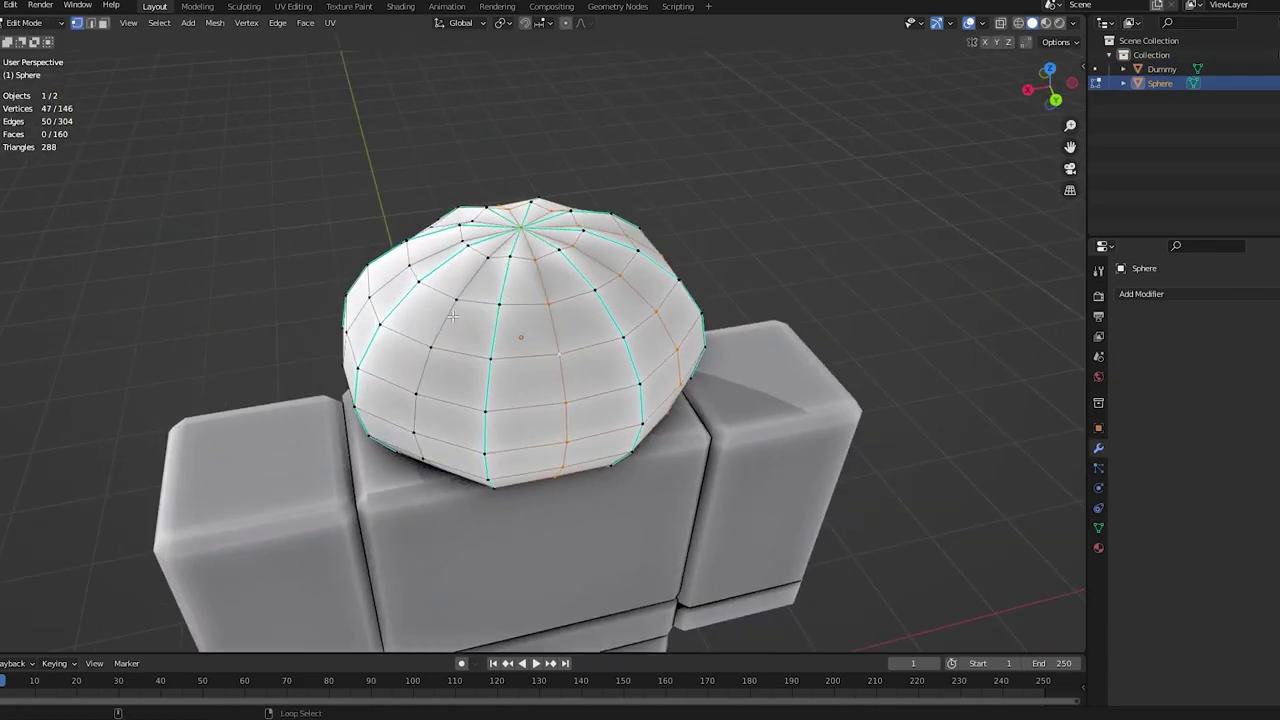
middle_drag(398, 281, 541, 271)
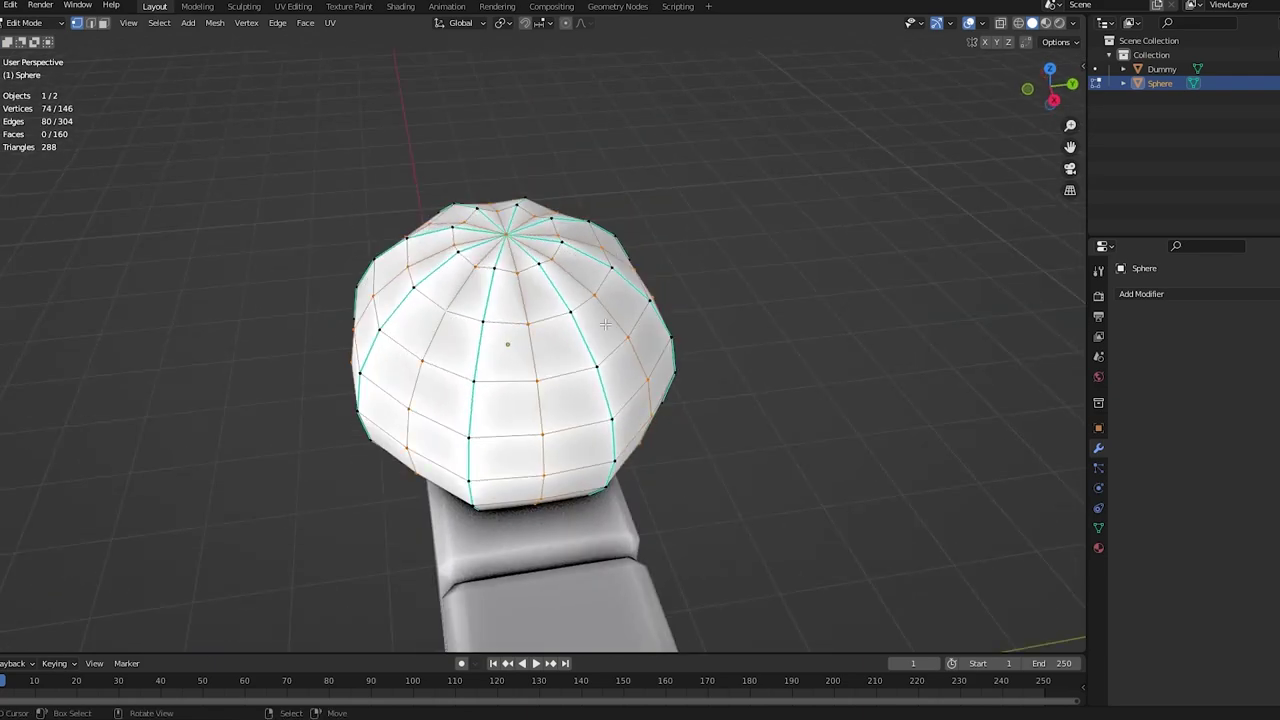
middle_drag(605, 325, 826, 343)
key(s)
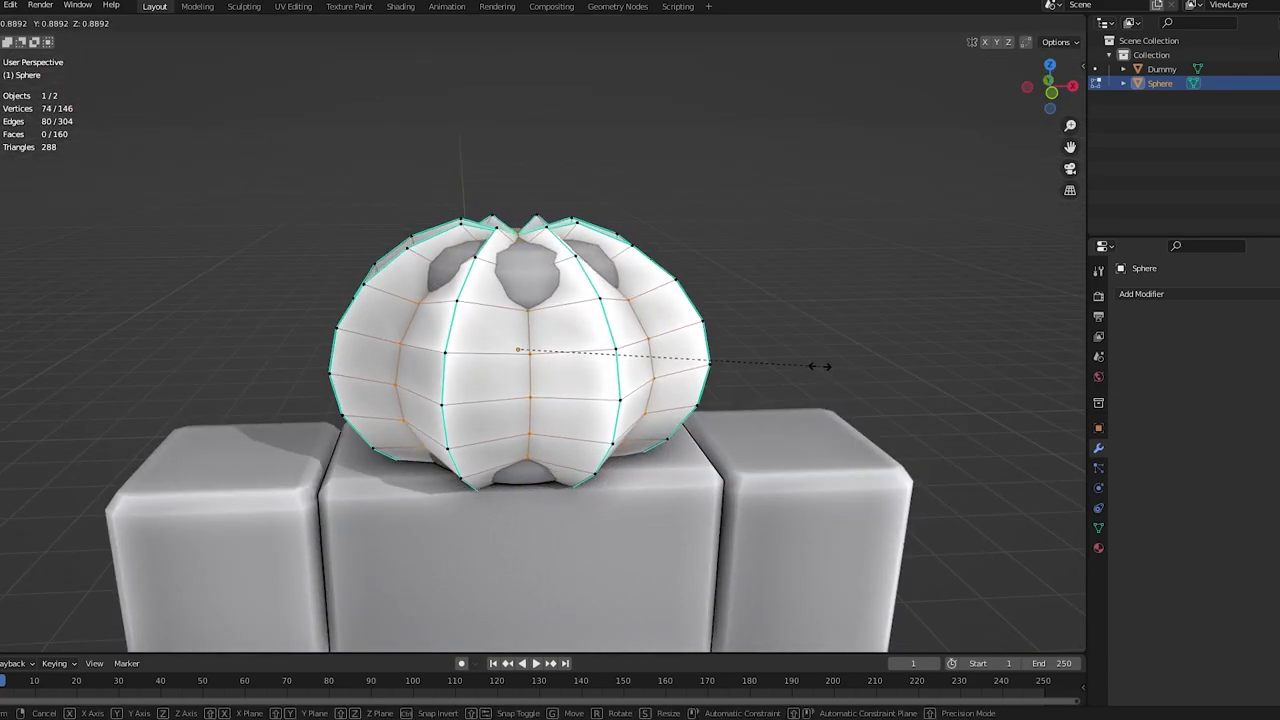
click(829, 366)
- Return to Object Mode and add a Subdivision Surface modifier to the sphere
key(Tab)
mouse_move(590, 312)
middle_down()
mouse_move(650, 315)
mouse_move(694, 290)
mouse_move(640, 343)
mouse_move(580, 332)
mouse_move(760, 385)
mouse_move(686, 329)
mouse_move(811, 360)
mouse_move(855, 390)
mouse_move(909, 286)
mouse_move(923, 349)
mouse_move(984, 421)
mouse_move(751, 360)
mouse_move(614, 251)
mouse_move(858, 134)
middle_up()
click(1162, 296)
click(1053, 556)
- Hide the dummy and apply the subdivision to the sphere's mesh
click(767, 390)
key(h)
key(a)
key(Tab)
key(Tab)
- Inspect the subdivided sphere in Material Preview, solid and wireframe shading
click(1046, 23)
mouse_move(1020, 130)
middle_down()
mouse_move(919, 301)
mouse_move(930, 296)
middle_up()
click(940, 270)
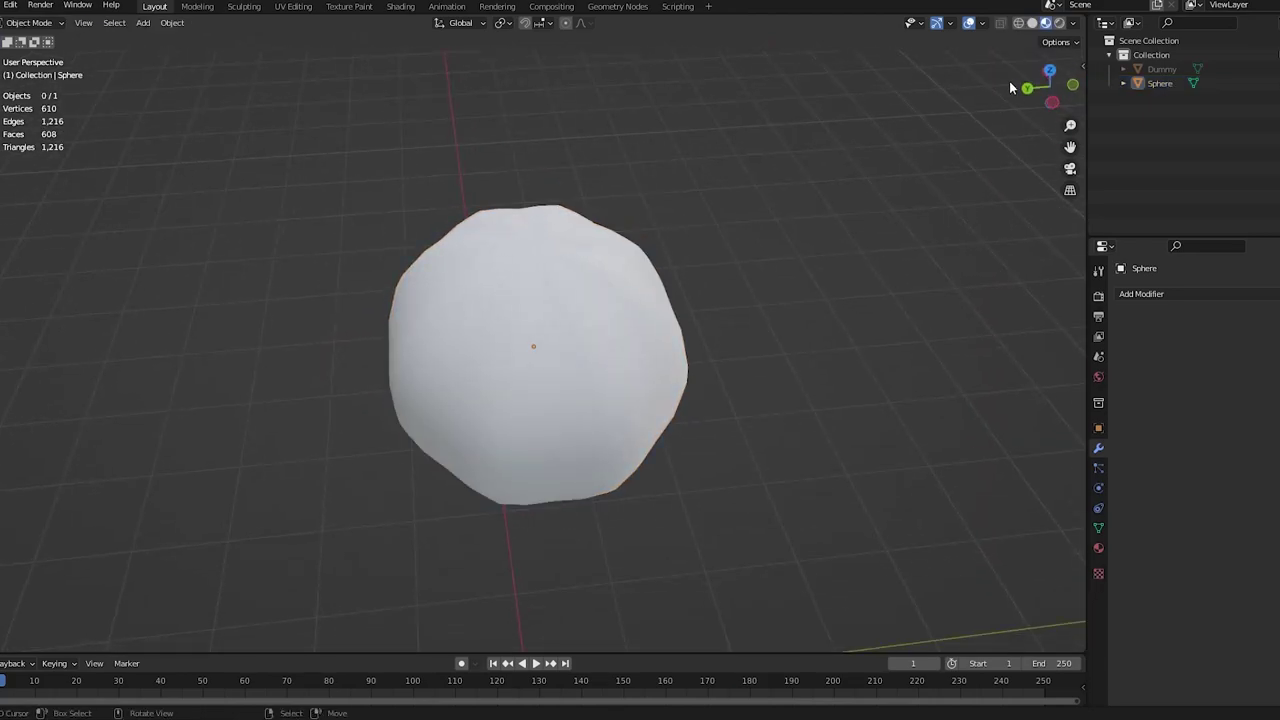
click(1034, 24)
mouse_move(770, 290)
middle_down()
mouse_move(676, 229)
mouse_move(980, 105)
middle_up()
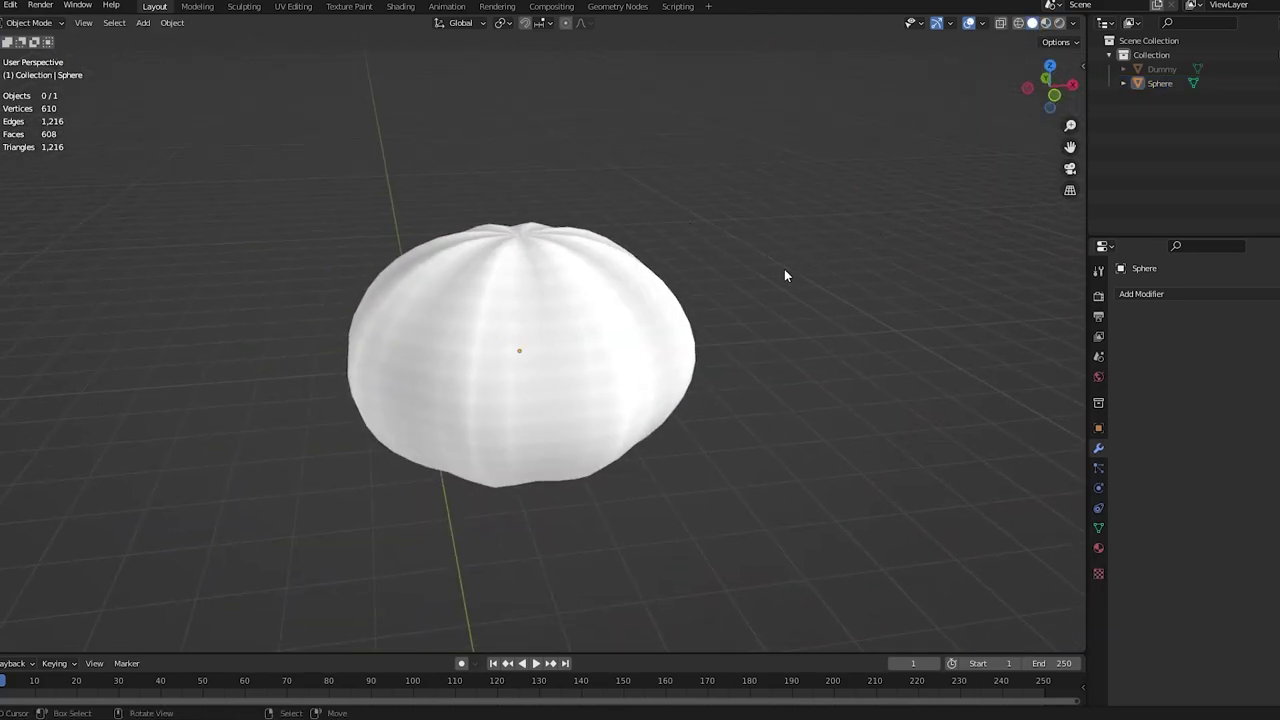
key(shift+z)
middle_drag(733, 279, 769, 288)
key(shift+z)
scroll(769, 234, up, 2)
middle_drag(769, 230, 510, 207)
- In Edit Mode, enable proportional editing and select the sphere's top and bottom pole vertices
key(Tab)
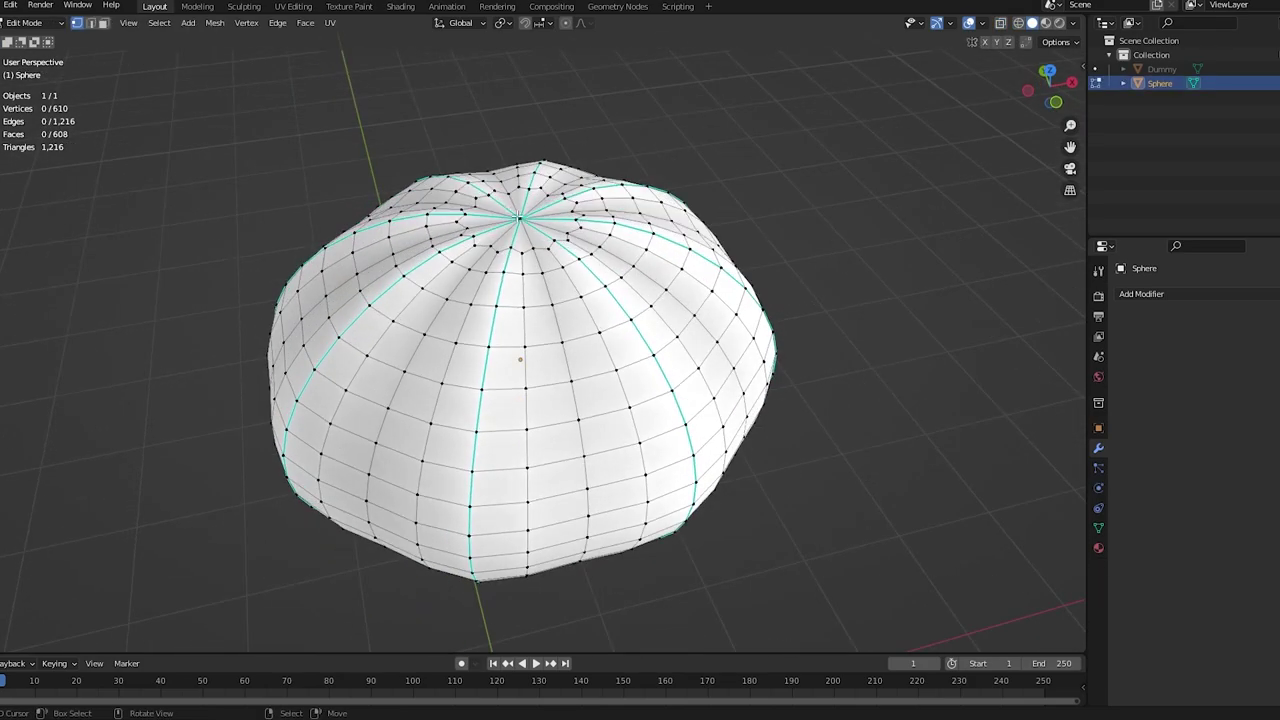
scroll(517, 216, up, 3)
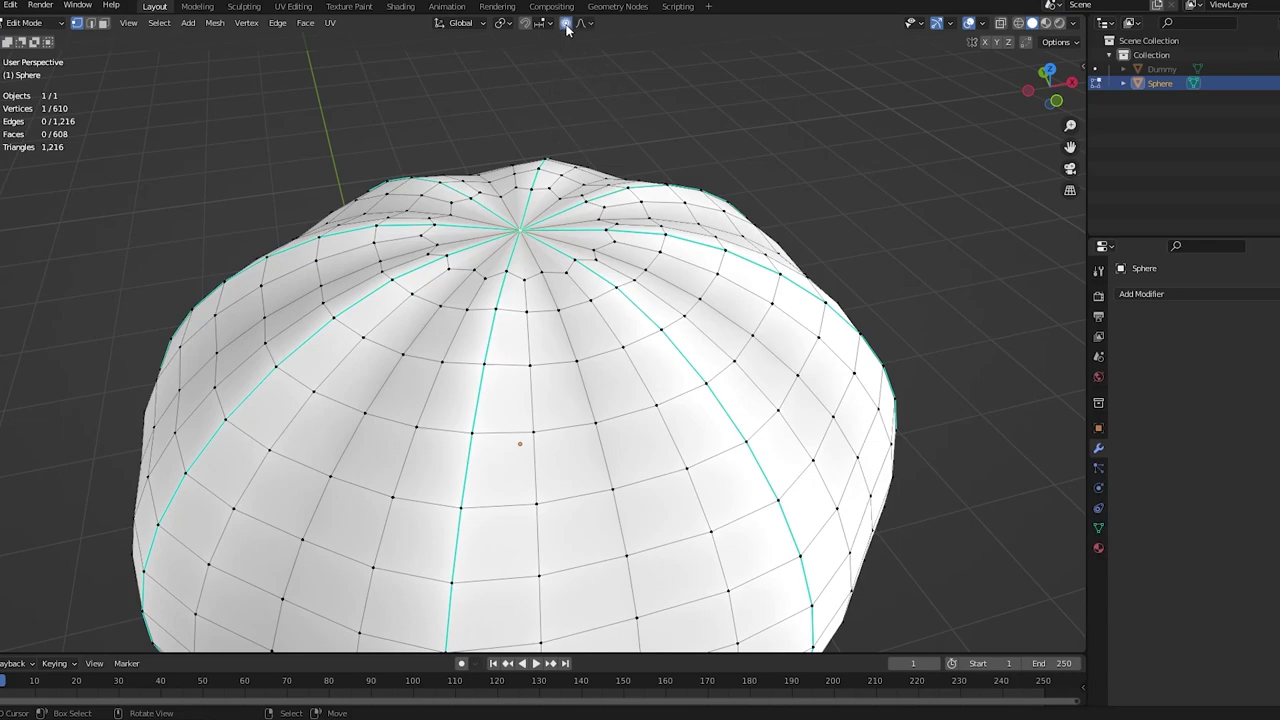
scroll(600, 192, down, 5)
middle_drag(594, 336, 560, 186)
scroll(560, 186, up, 4)
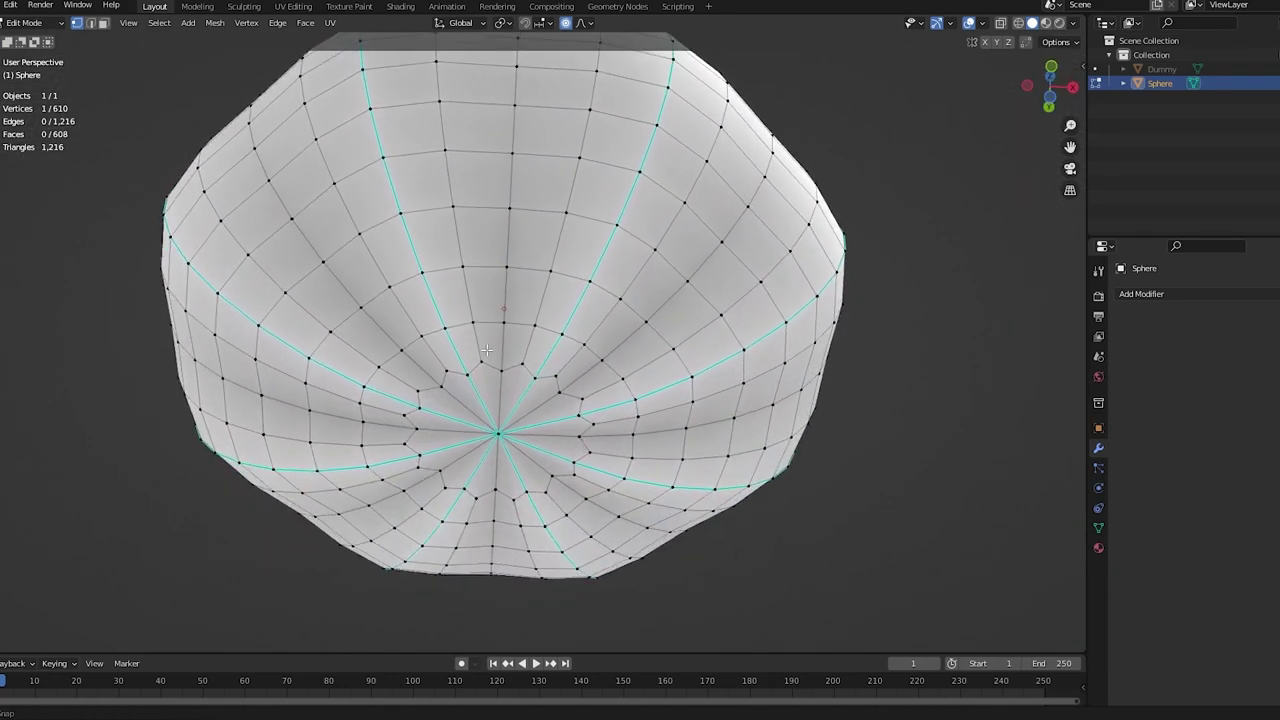
scroll(547, 410, down, 5)
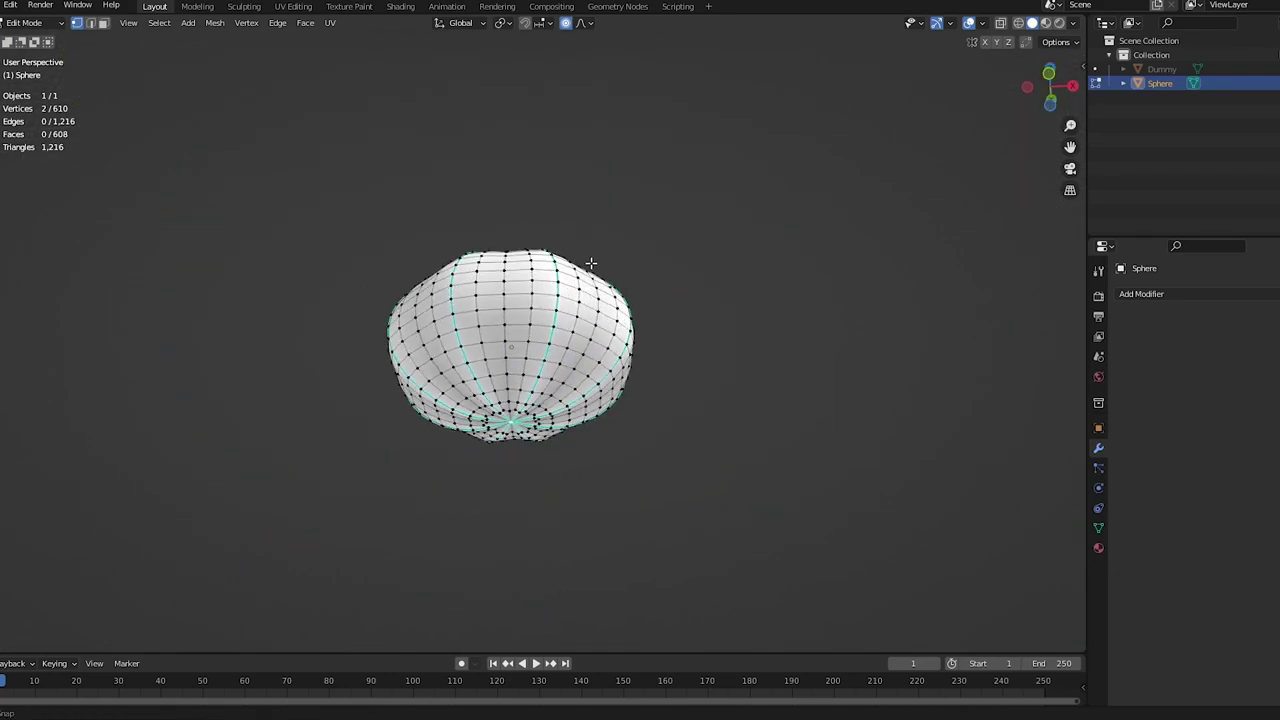
middle_drag(547, 410, 655, 370)
scroll(655, 370, up, 3)
- Scale the two pole vertices inward along Z to about 0.895 with smooth falloff and a proportional size of 0.42
key(g)
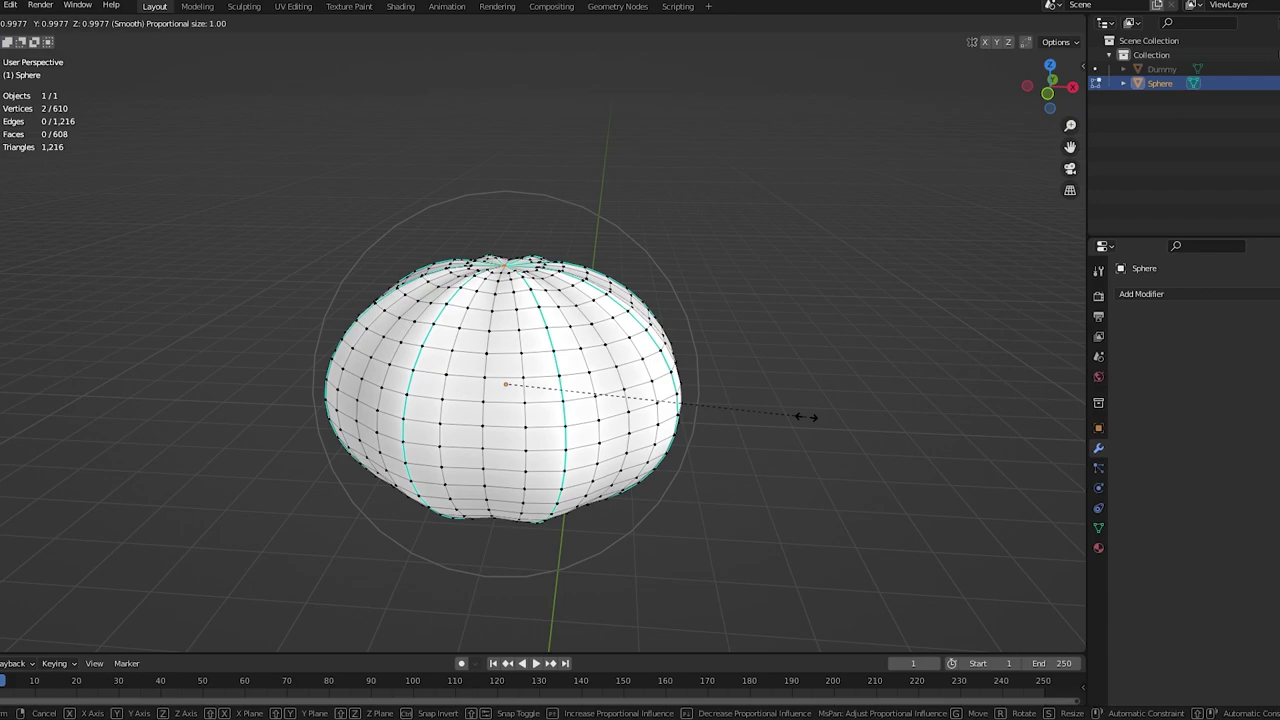
key(z)
scroll(768, 398, down, 10)
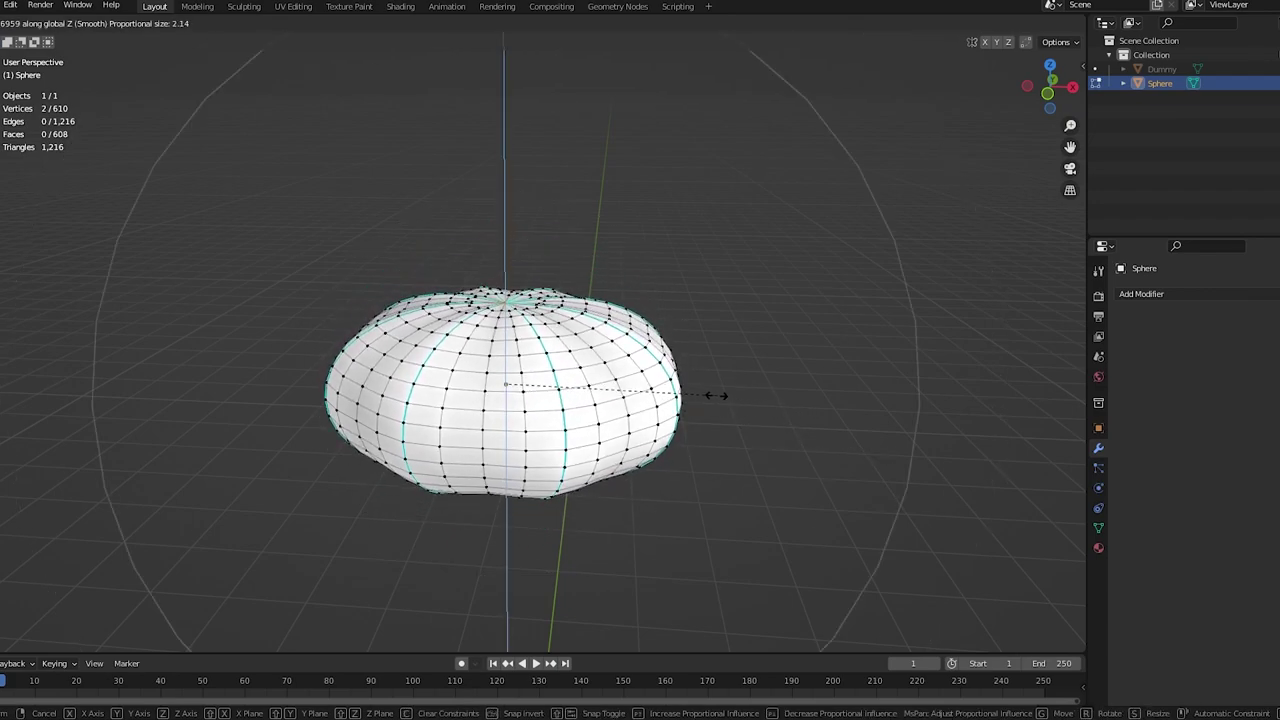
scroll(716, 394, up, 15)
scroll(677, 334, down, 11)
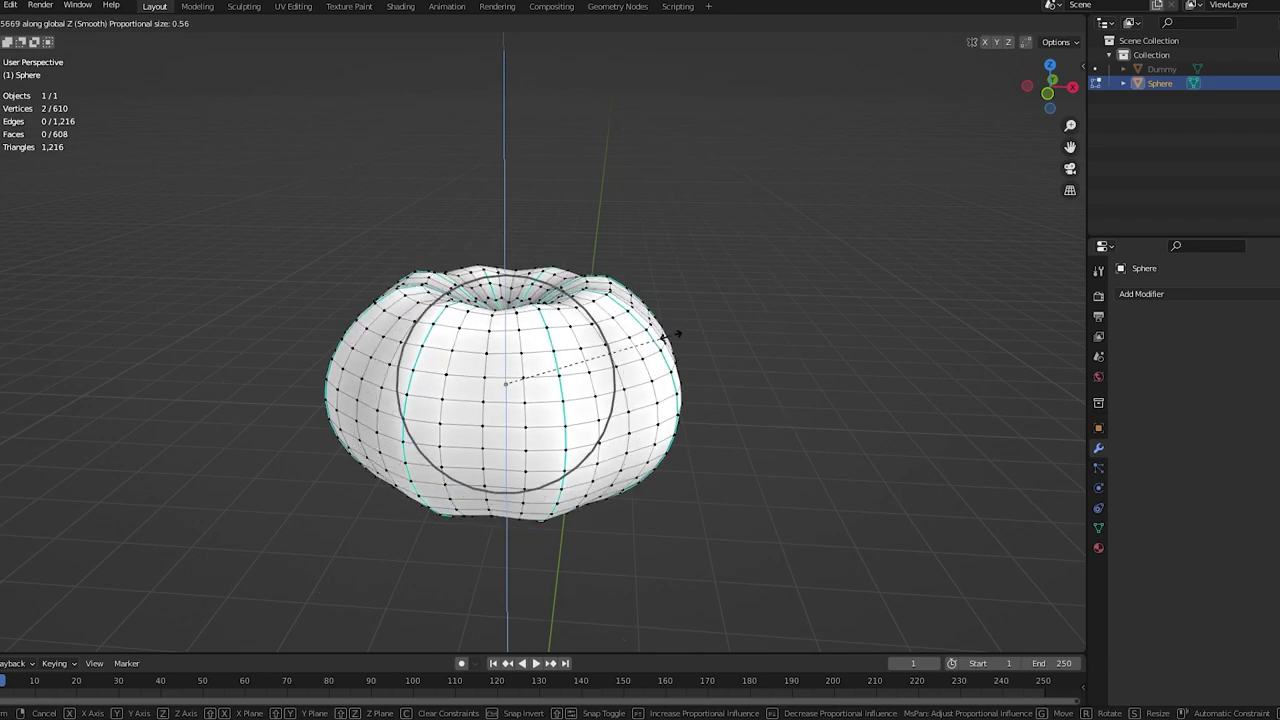
scroll(680, 335, up, 15)
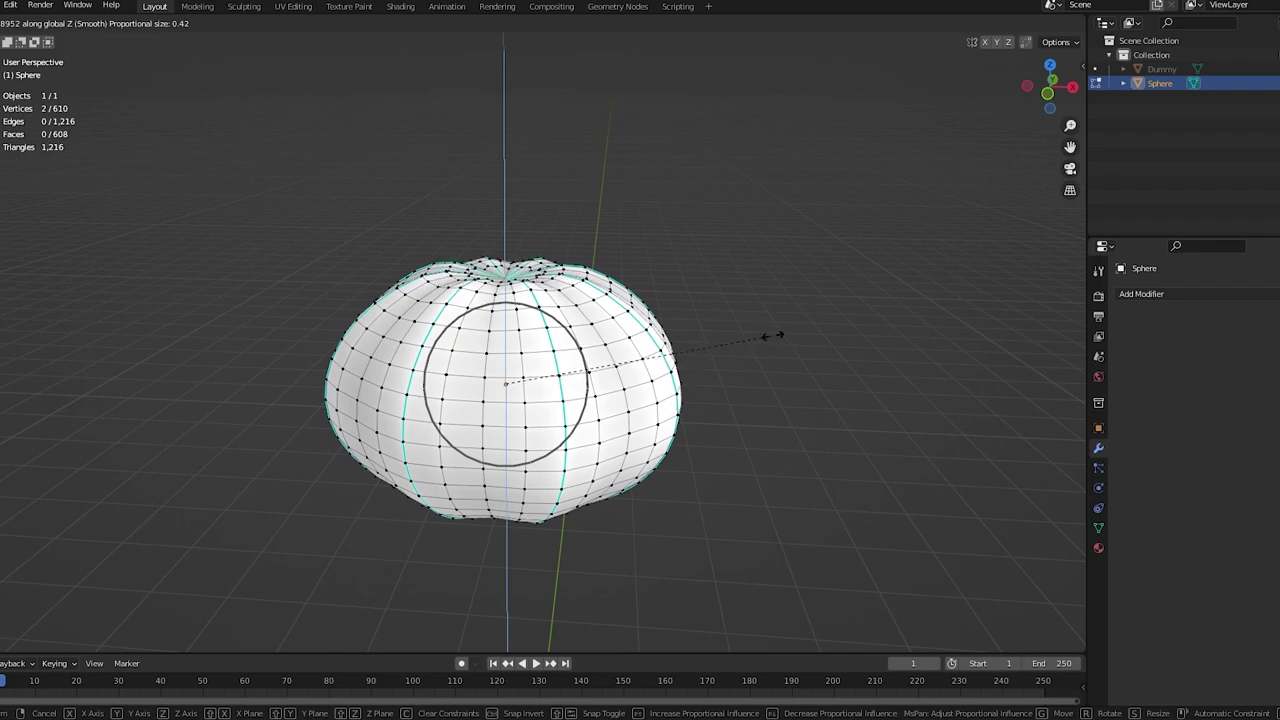
click(772, 336)
- Return to Object Mode, deselect the sphere and save the file
middle_drag(772, 336, 735, 324)
key(Tab)
key(alt+a)
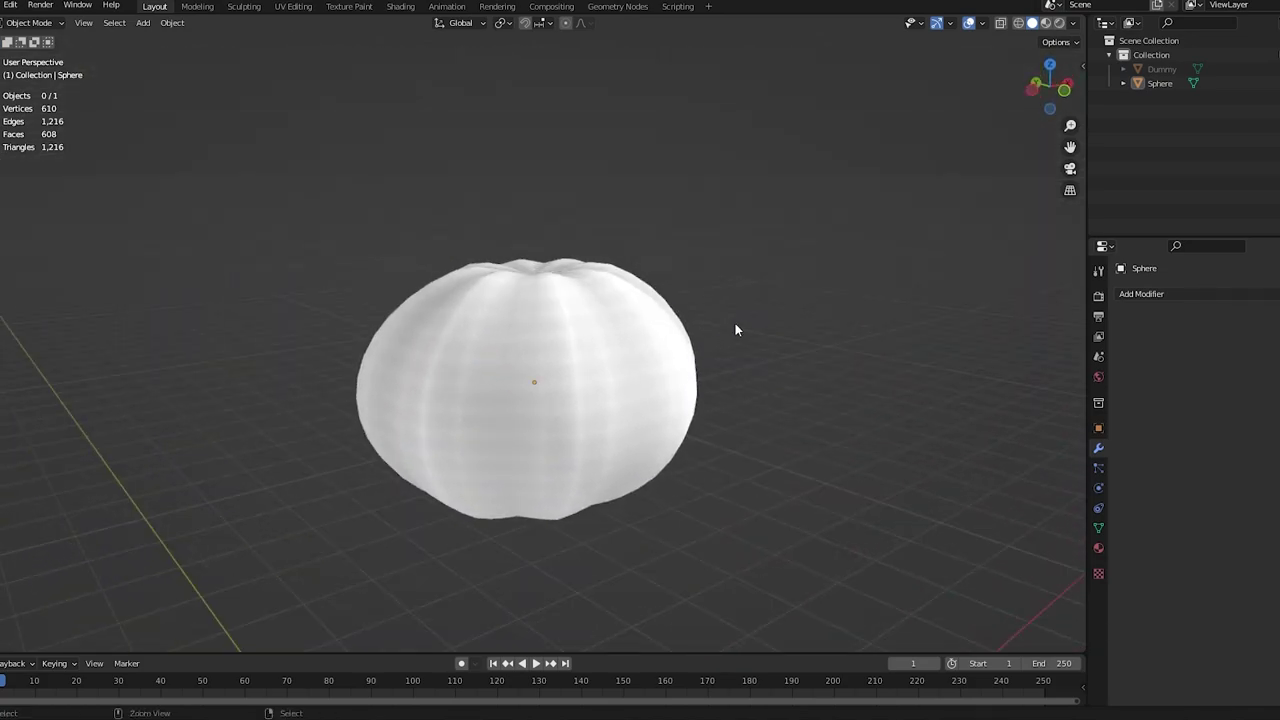
key(ctrl+s)
key(Return)
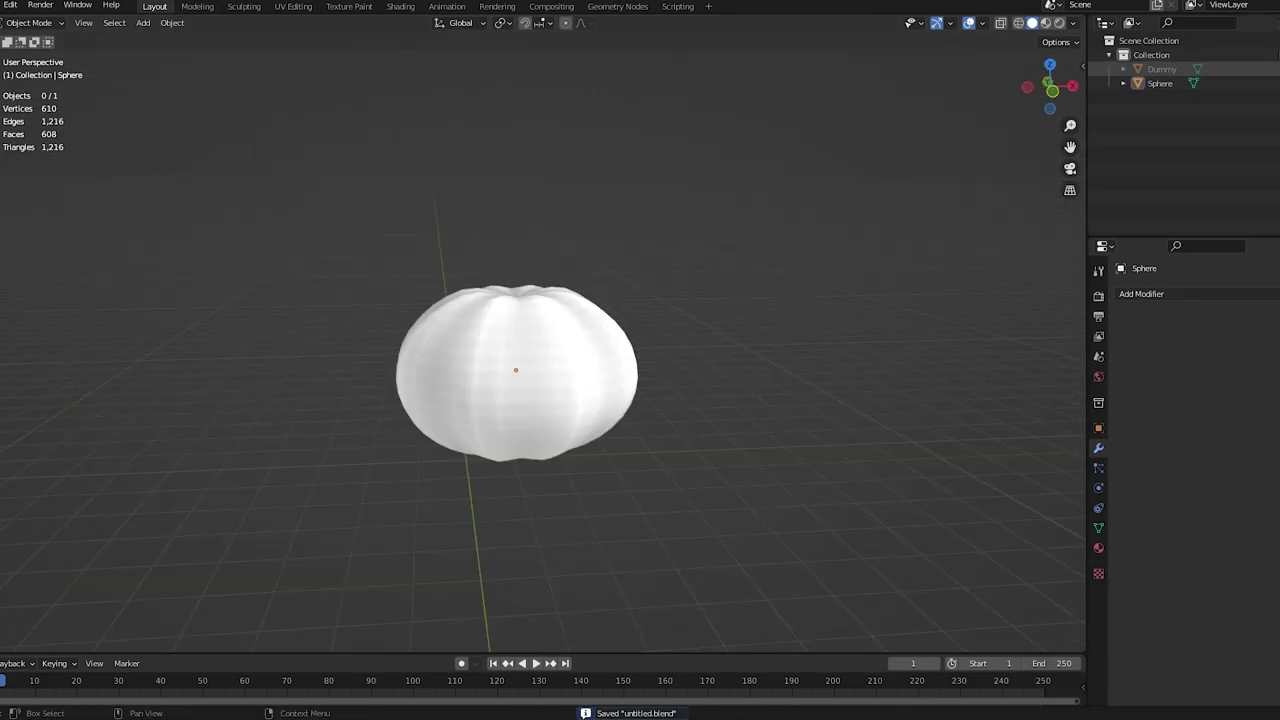
- Unhide the dummy and scale the sphere to about 1.065 to cover the dummy's head
click(1278, 69)
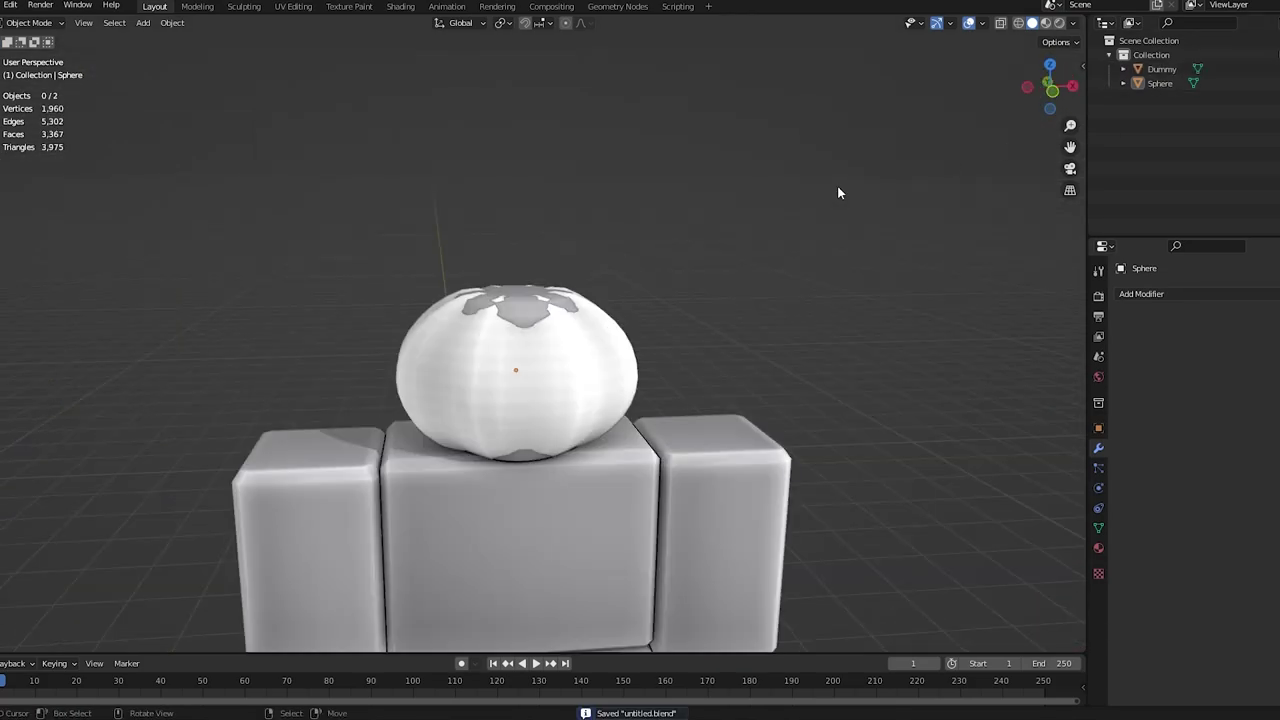
click(643, 303)
middle_drag(643, 303, 521, 254)
key(s)
click(839, 299)
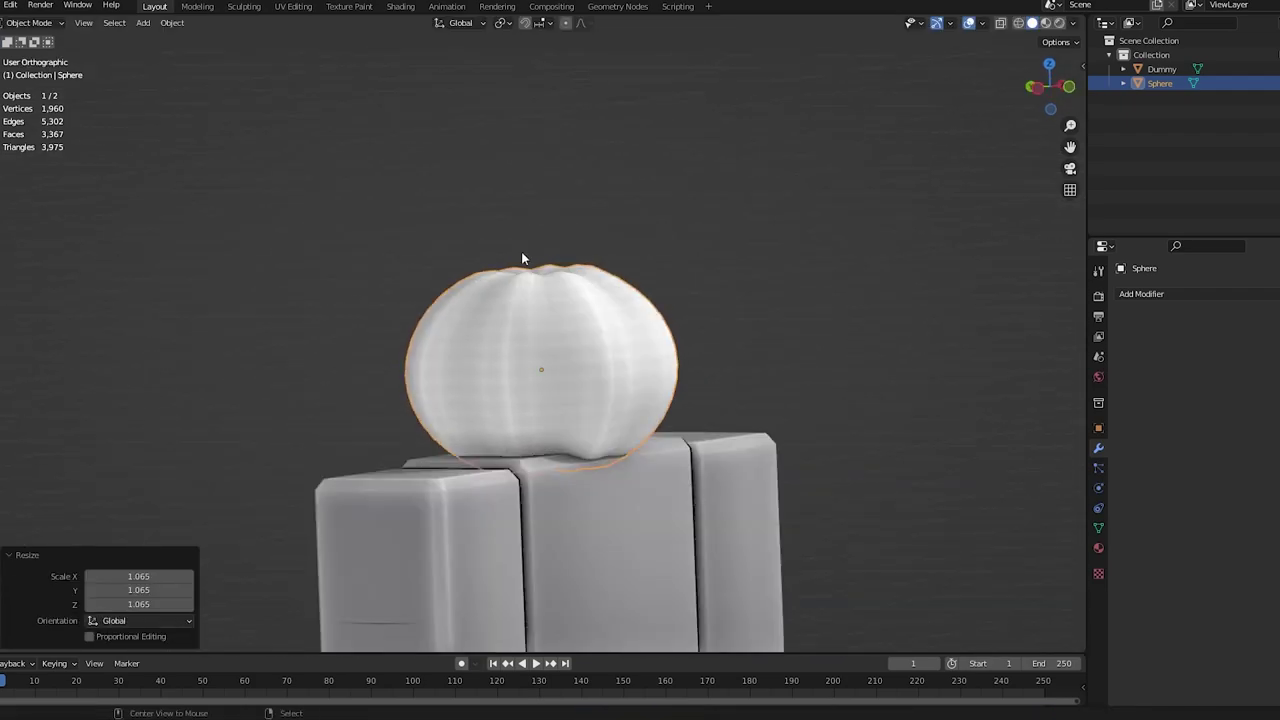
- Try to adjust the sphere's height on the dummy along the Z axis
scroll(722, 366, up, 2)
key(g)
key(z)
click(723, 367)
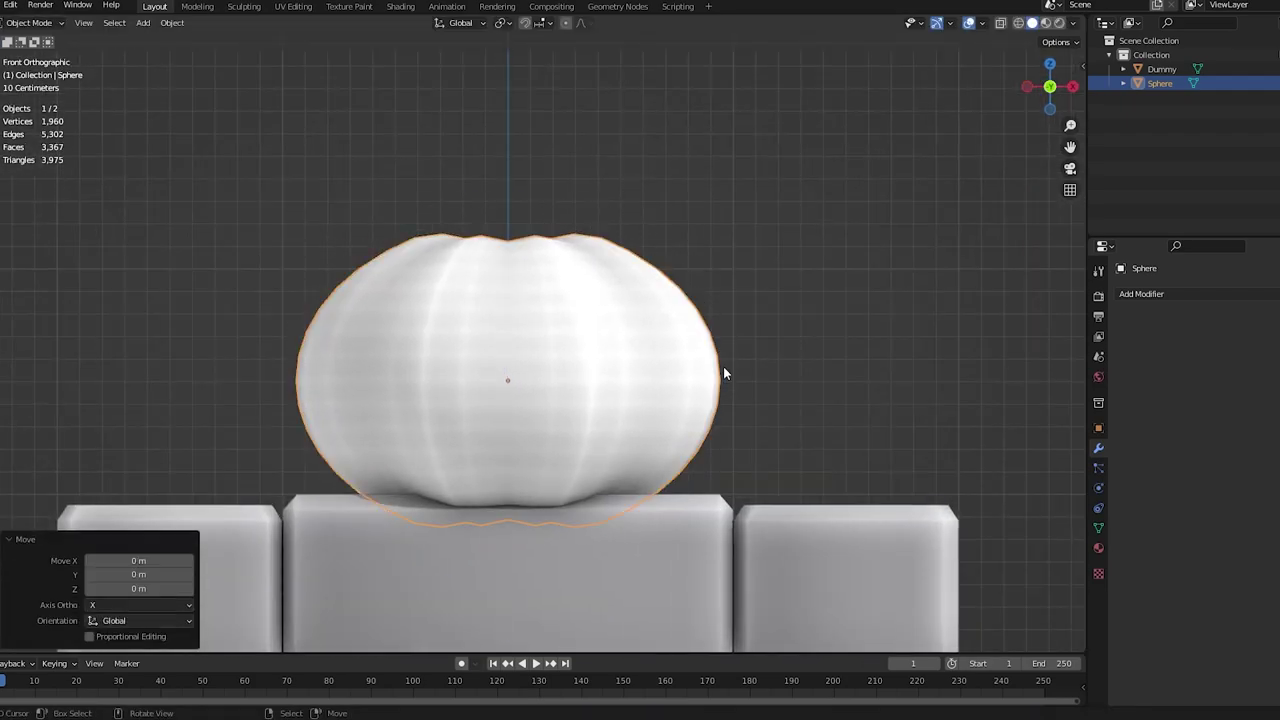
click(724, 373)
- Add a cylinder mesh with 6 vertices for the pumpkin's stem
middle_drag(724, 373, 611, 174)
key(shift+a)
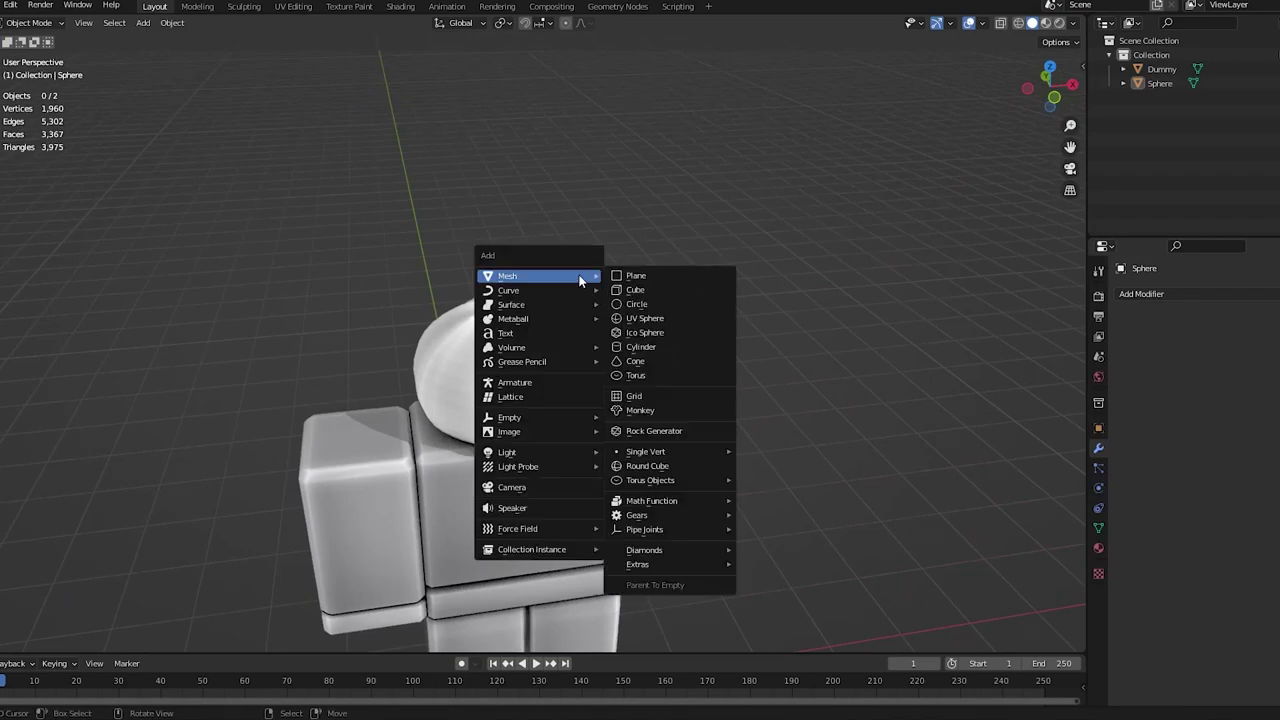
click(645, 346)
scroll(651, 338, down, 5)
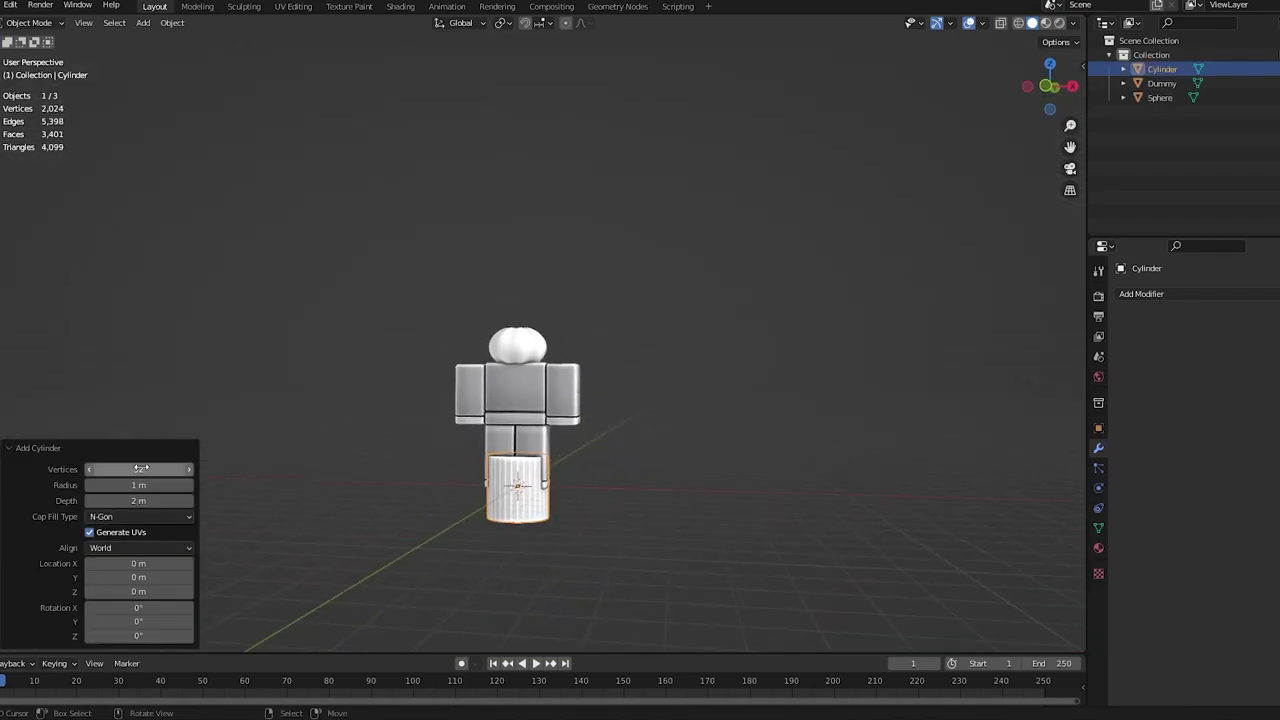
text(6)
key(Return)
- Move the cylinder up along Z above the pumpkin in front view and scale it to about 0.112
scroll(634, 435, up, 2)
key(KP_1)
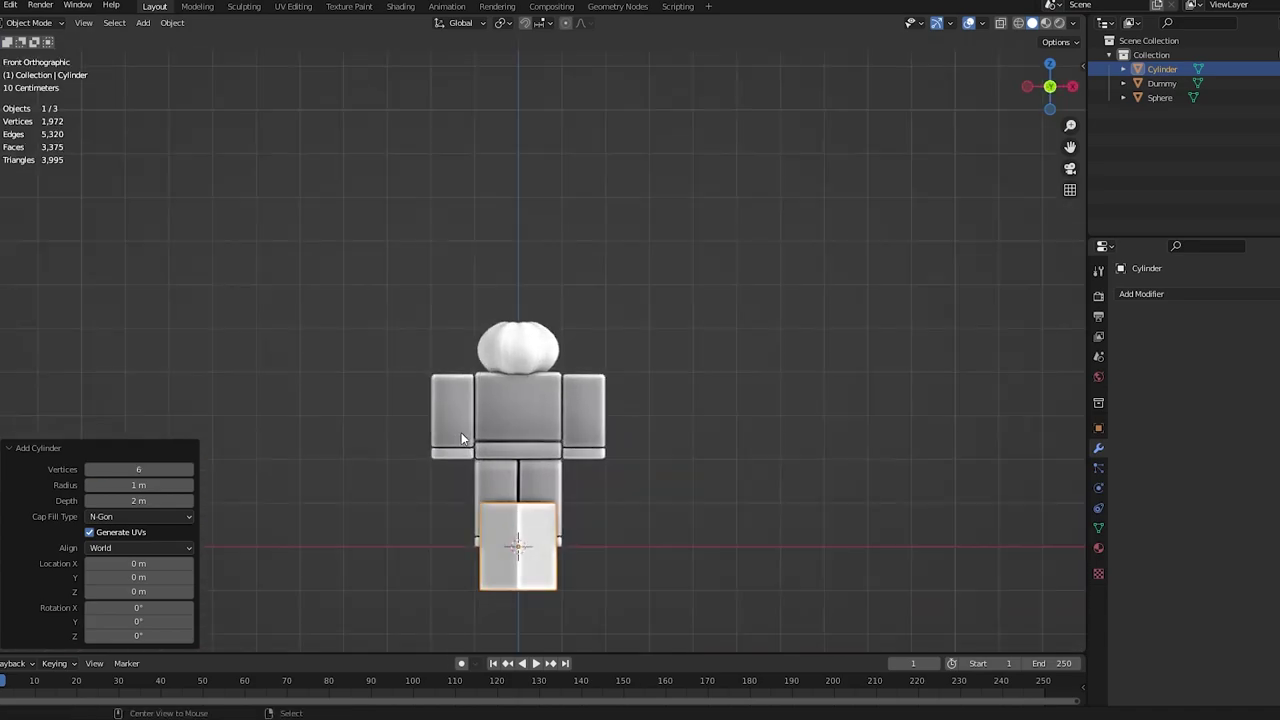
middle_drag(643, 474, 627, 466)
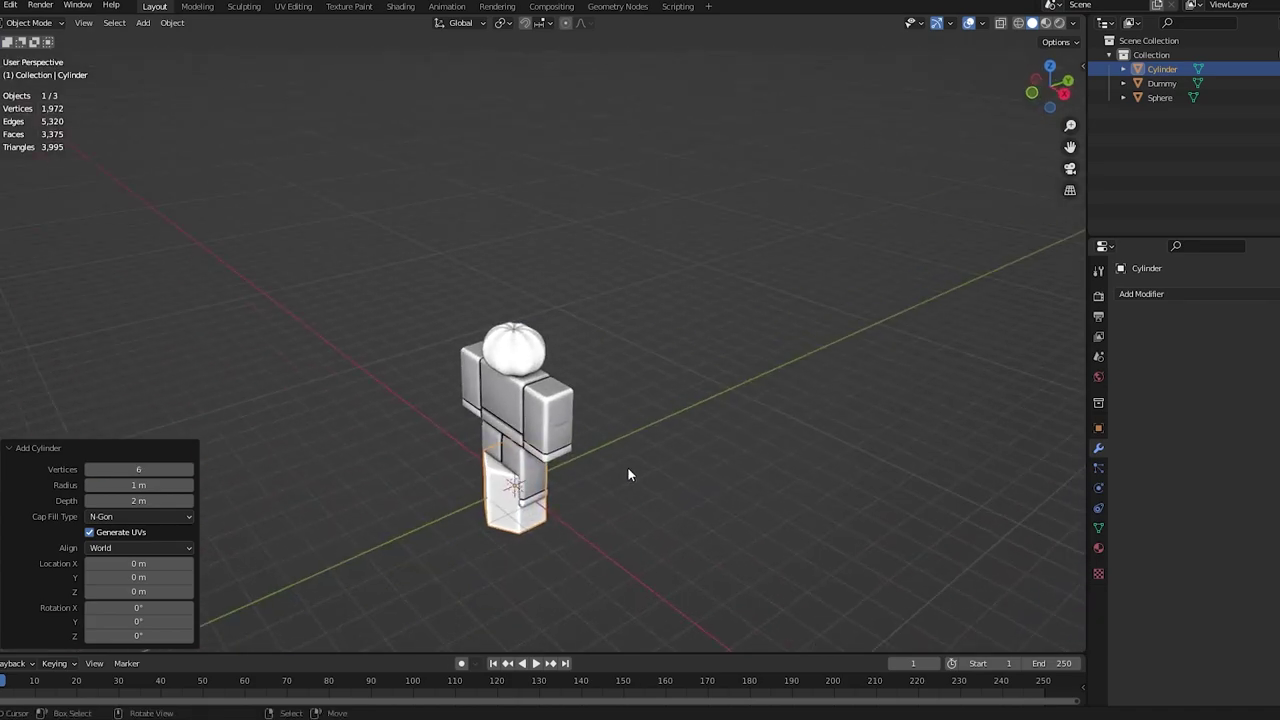
key(KP_1)
key(g)
key(z)
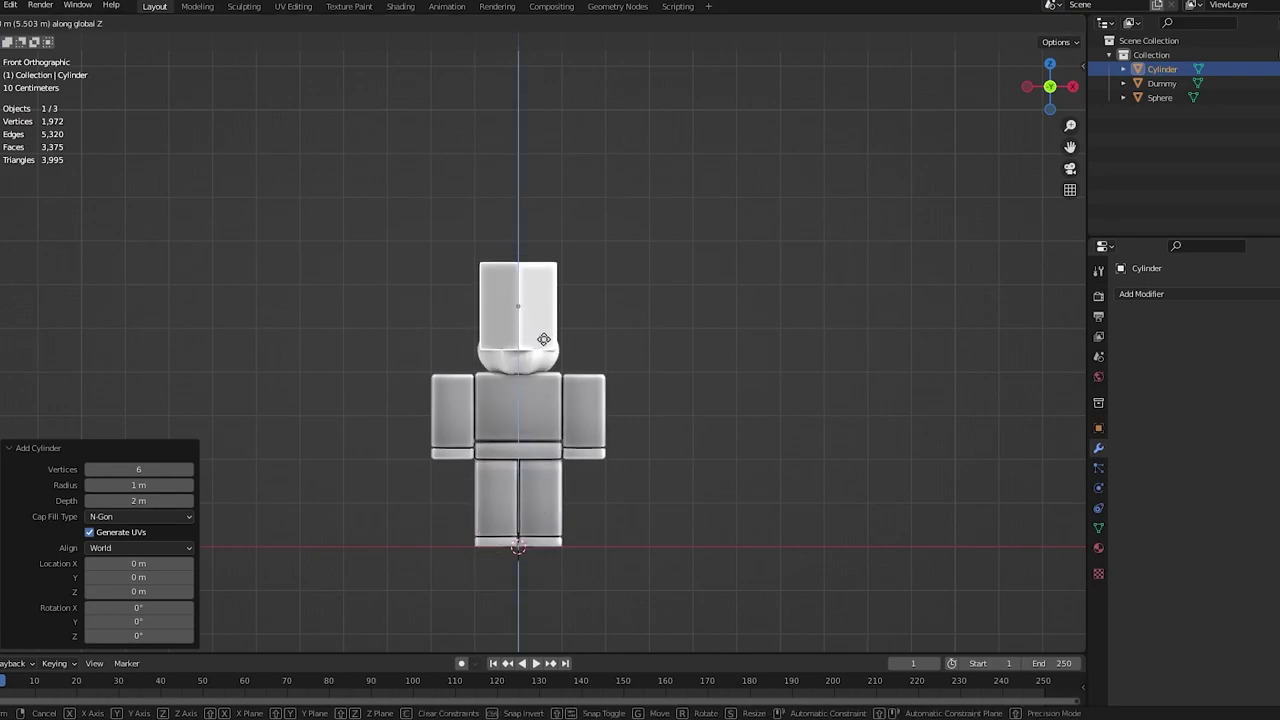
click(694, 431)
key(s)
click(530, 314)
- Lower the cylinder about 0.54 m along Z so its base sinks into the pumpkin's top
scroll(530, 314, up, 10)
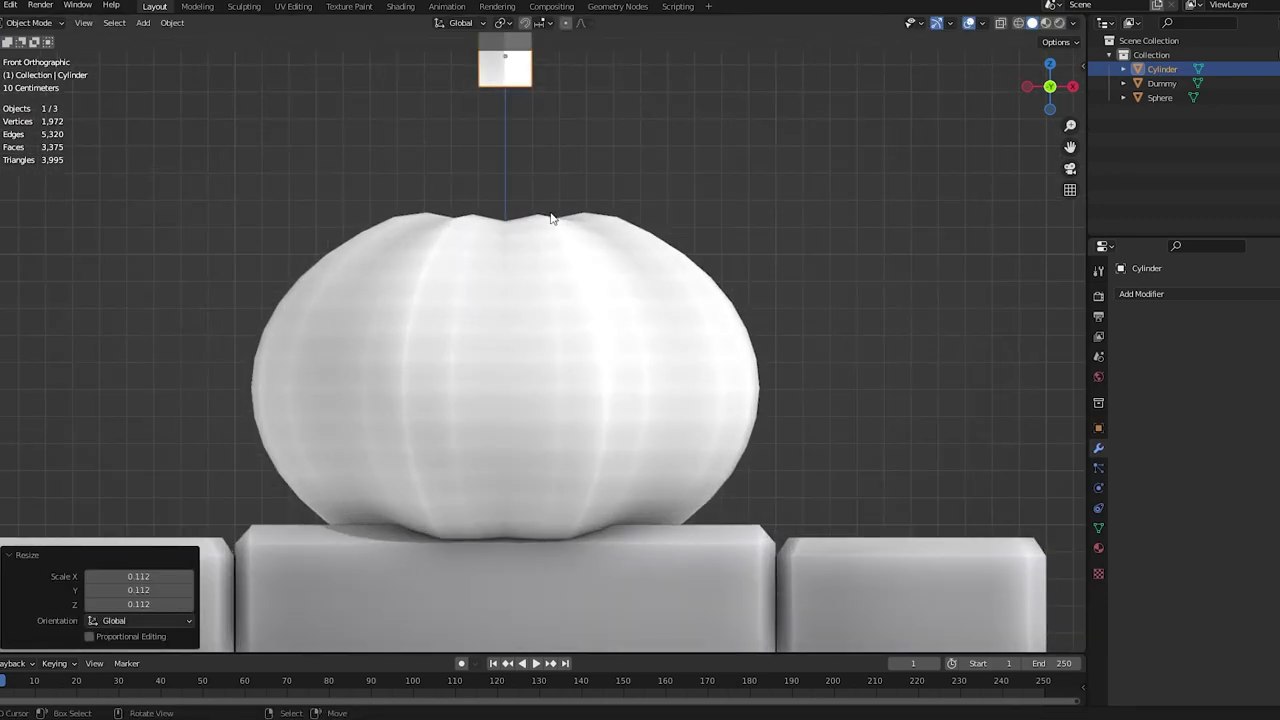
scroll(541, 255, down, 2)
key(g)
key(z)
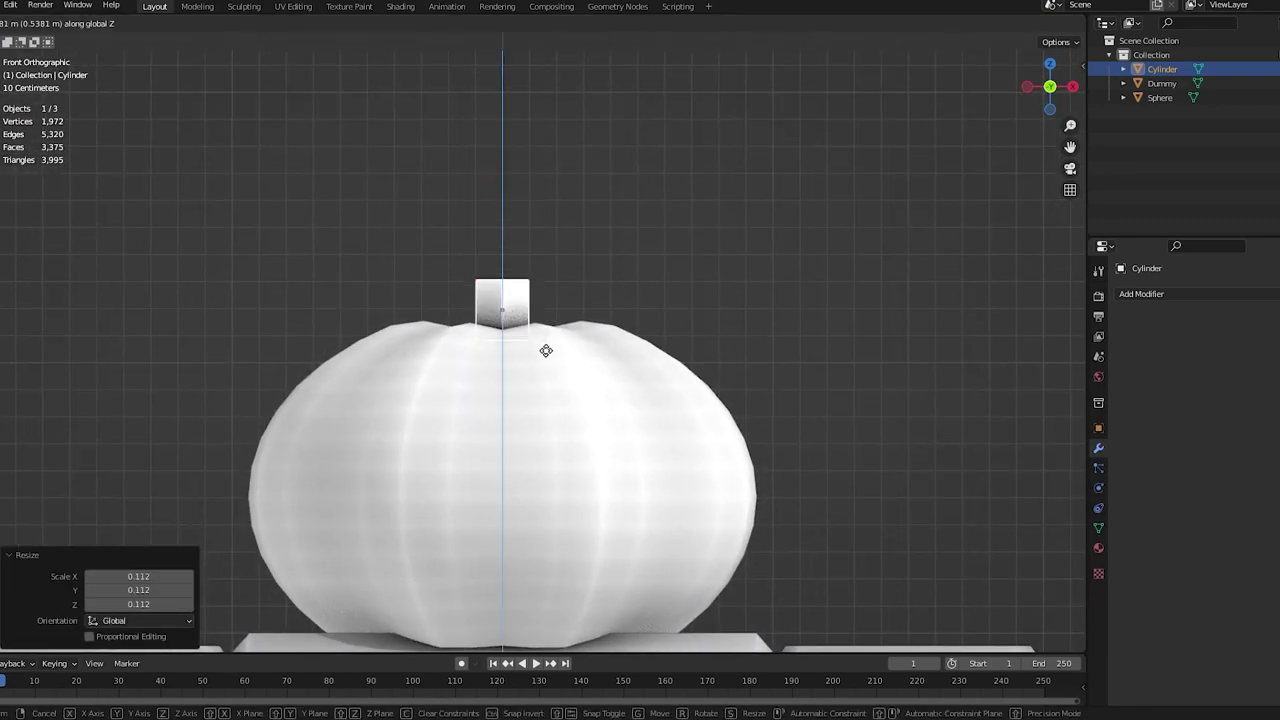
click(546, 350)
- Put the cylinder in Edit Mode with wireframe shading and select only its six top vertices
scroll(543, 340, up, 4)
shift+middle_drag(542, 270, 581, 336)
key(Tab)
key(Tab)
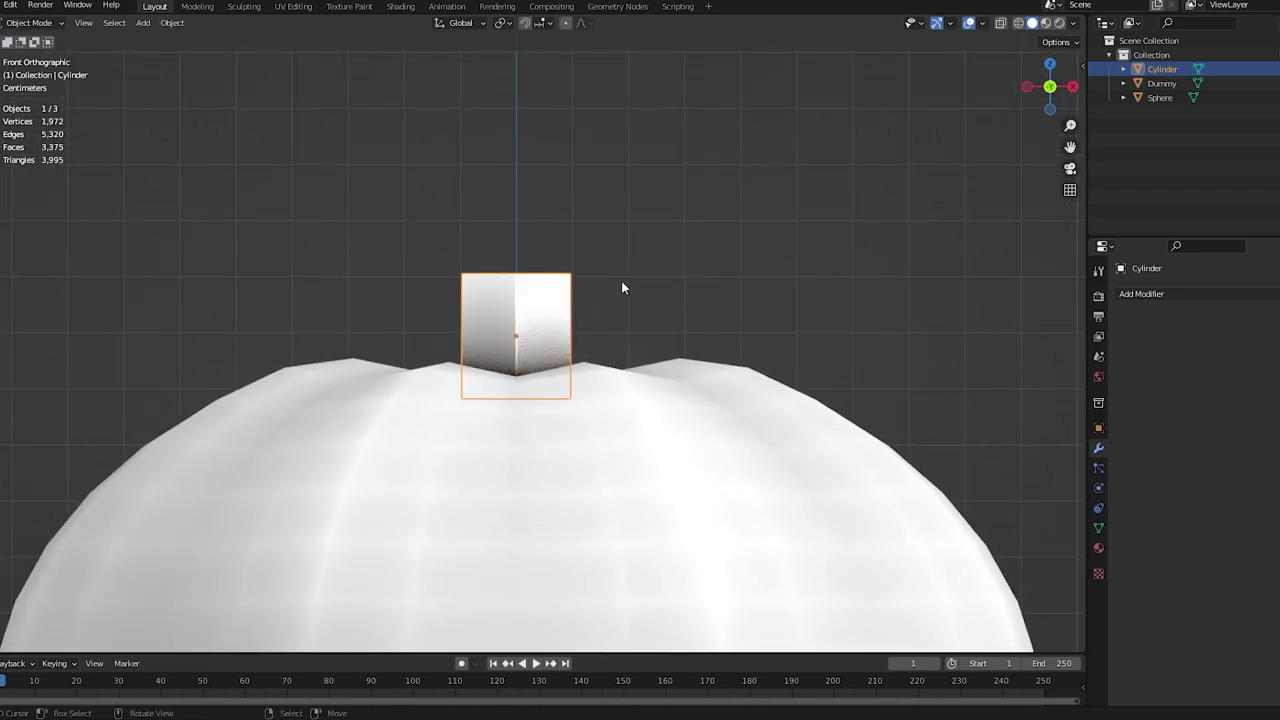
key(Tab)
key(shift+z)
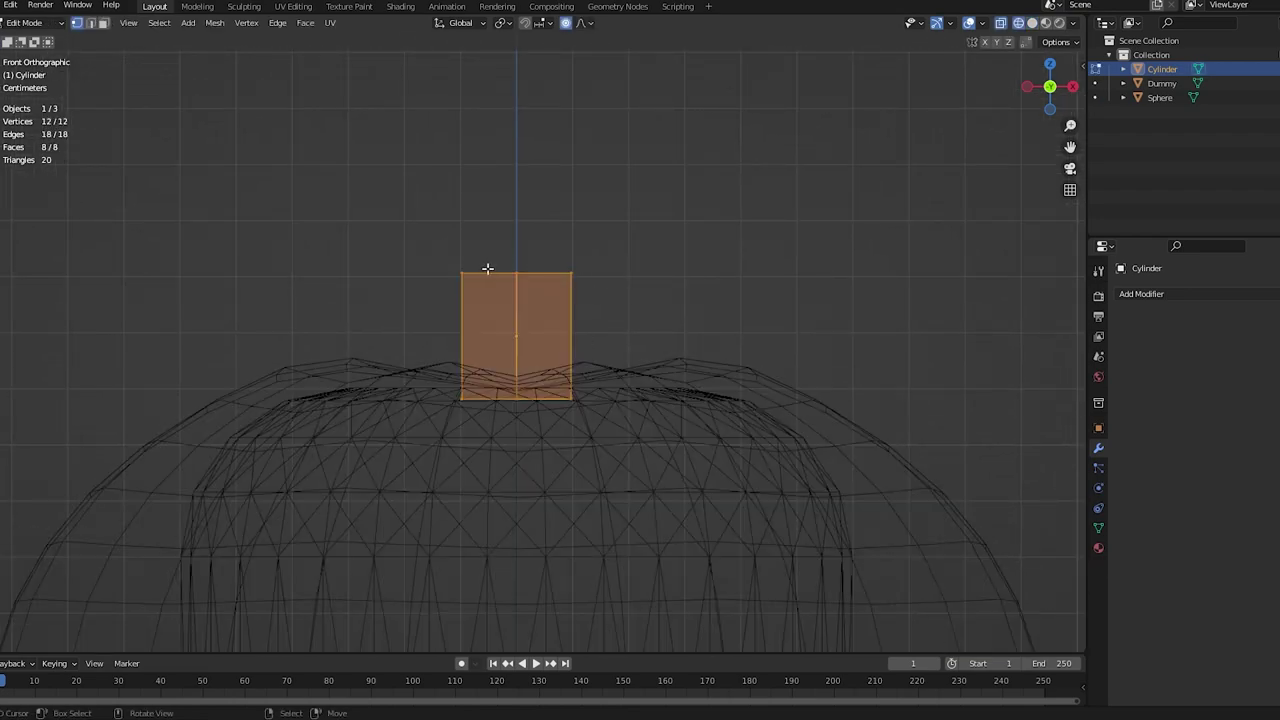
key(alt+a)
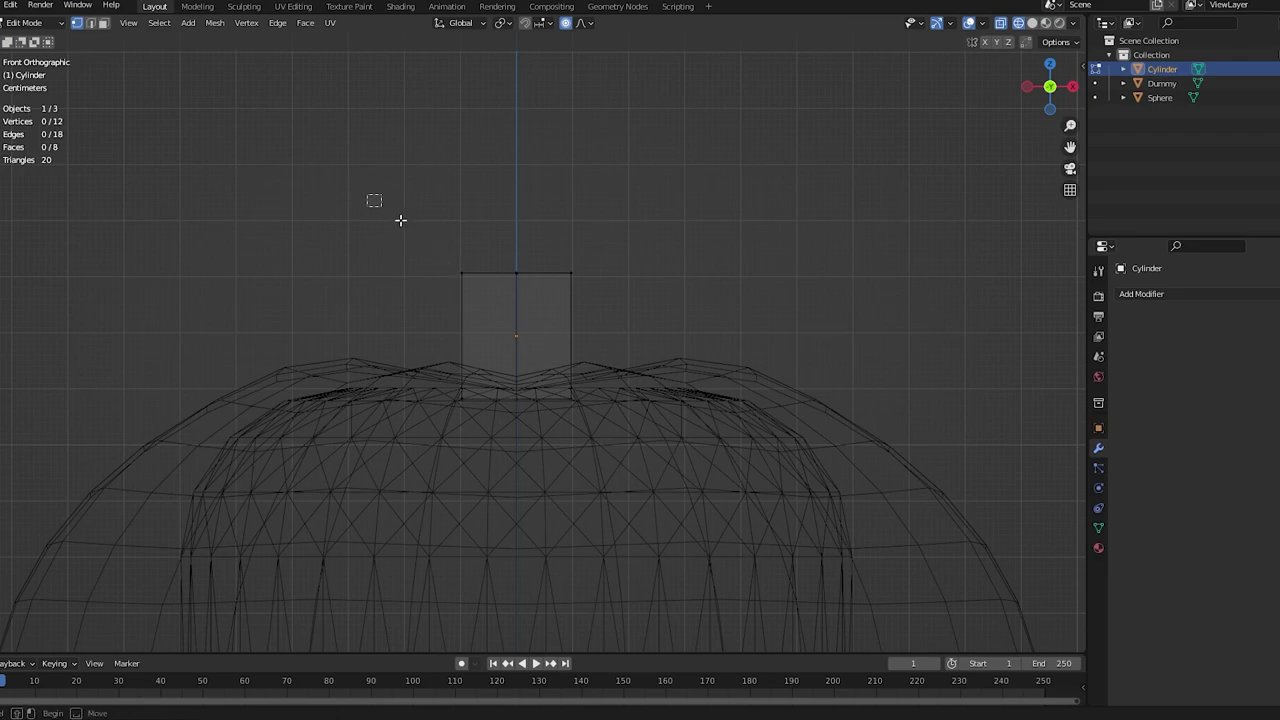
drag(366, 194, 664, 320)
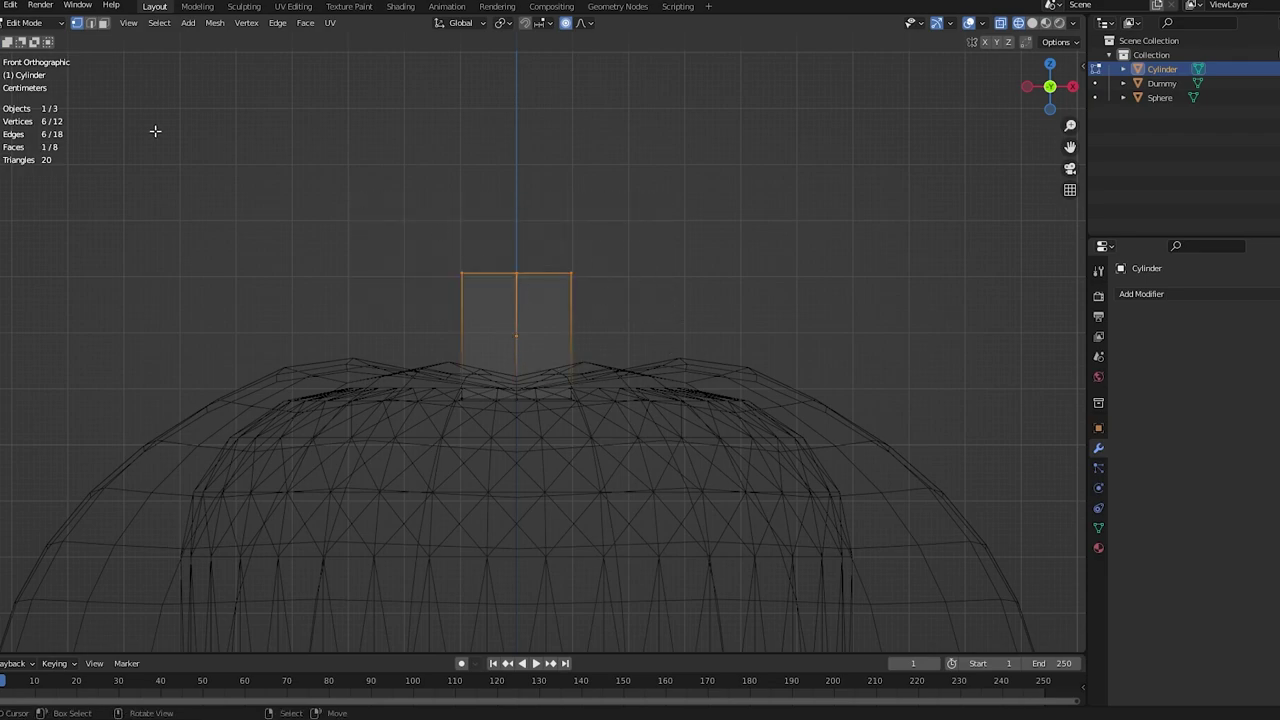
drag(304, 160, 662, 361)
key(r)
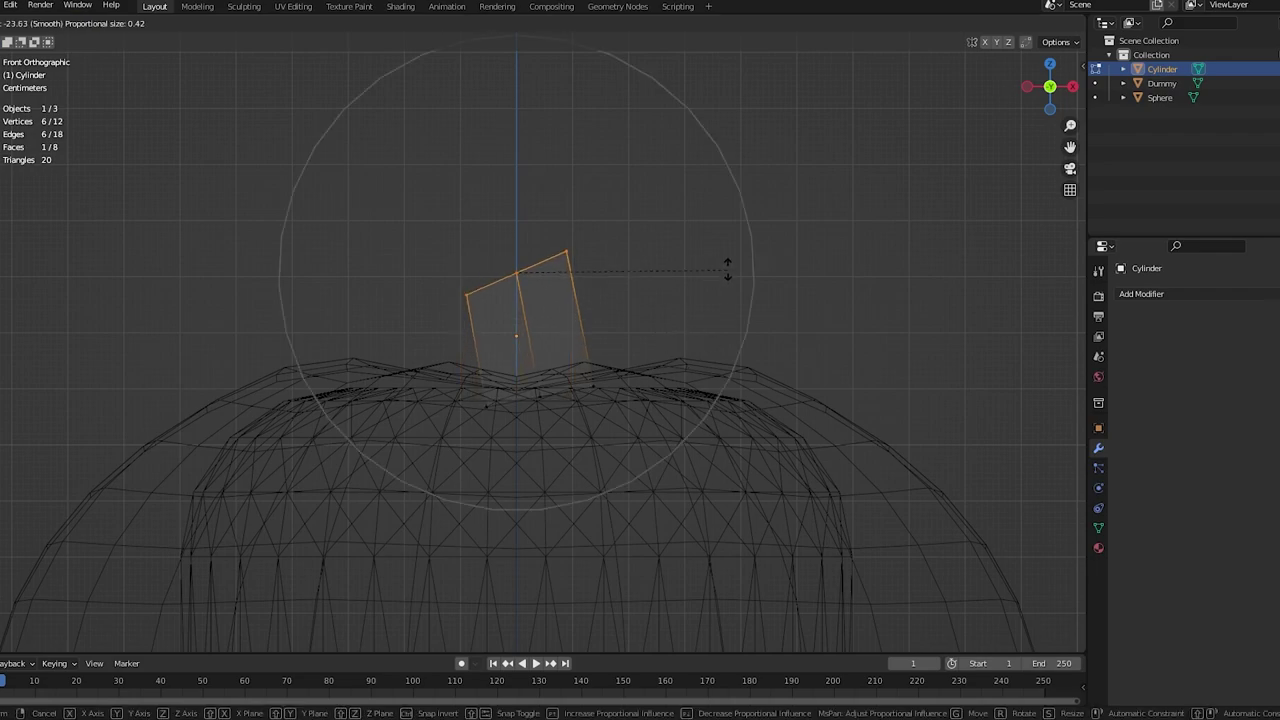
click(729, 266)
key(ctrl+z)
- Without proportional editing, rotate the top face -27°, shift it about -0.047 m in X and -0.024 m in Z, and scale it to about 0.73
key(r)
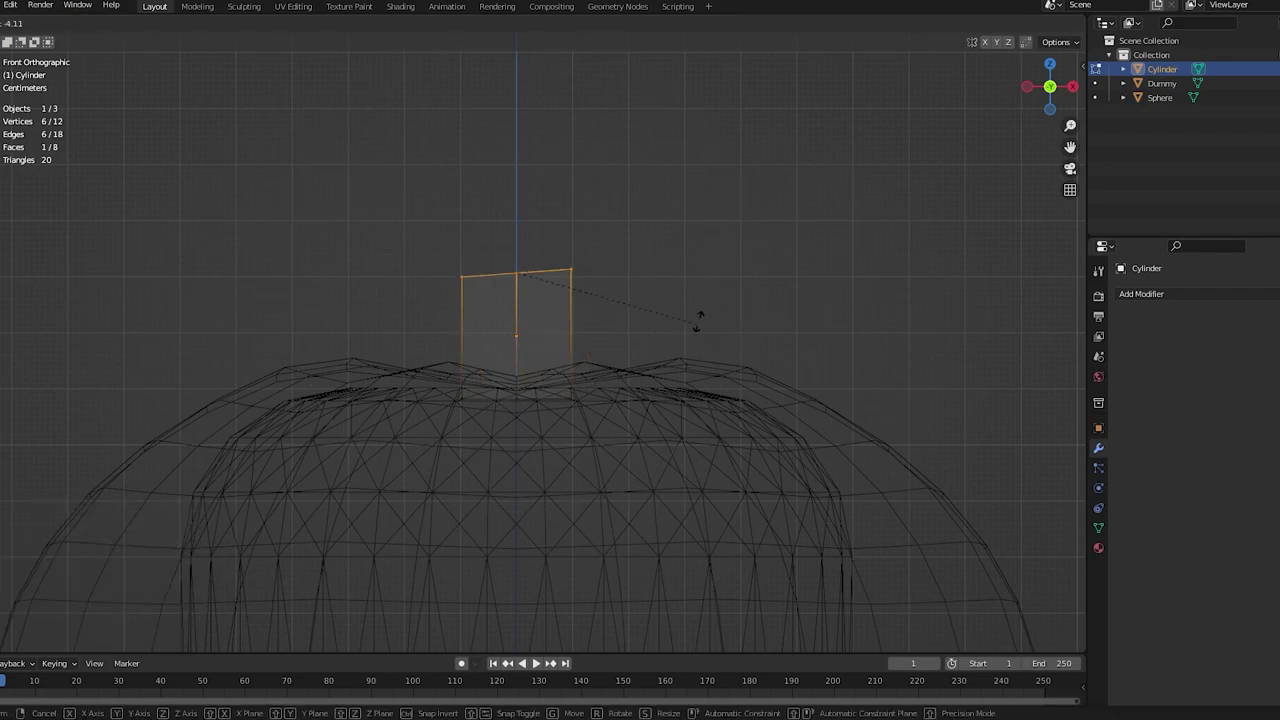
key(Return)
key(g)
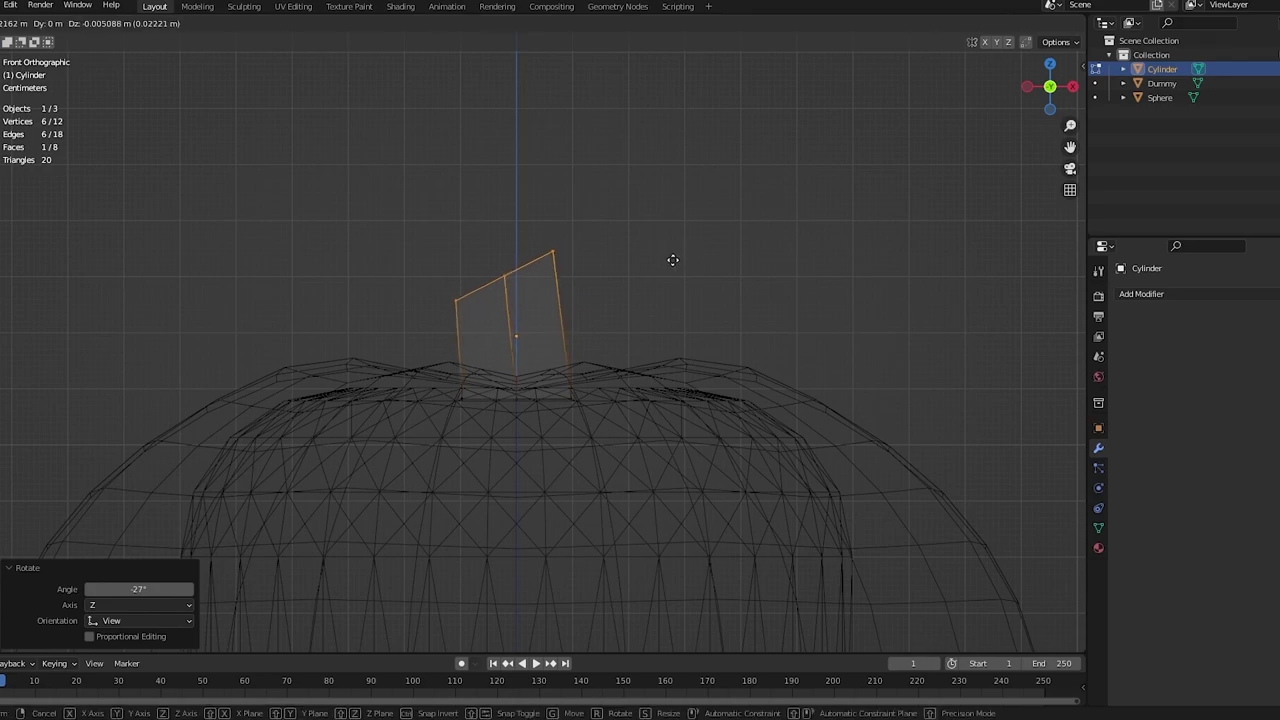
key(Return)
key(s)
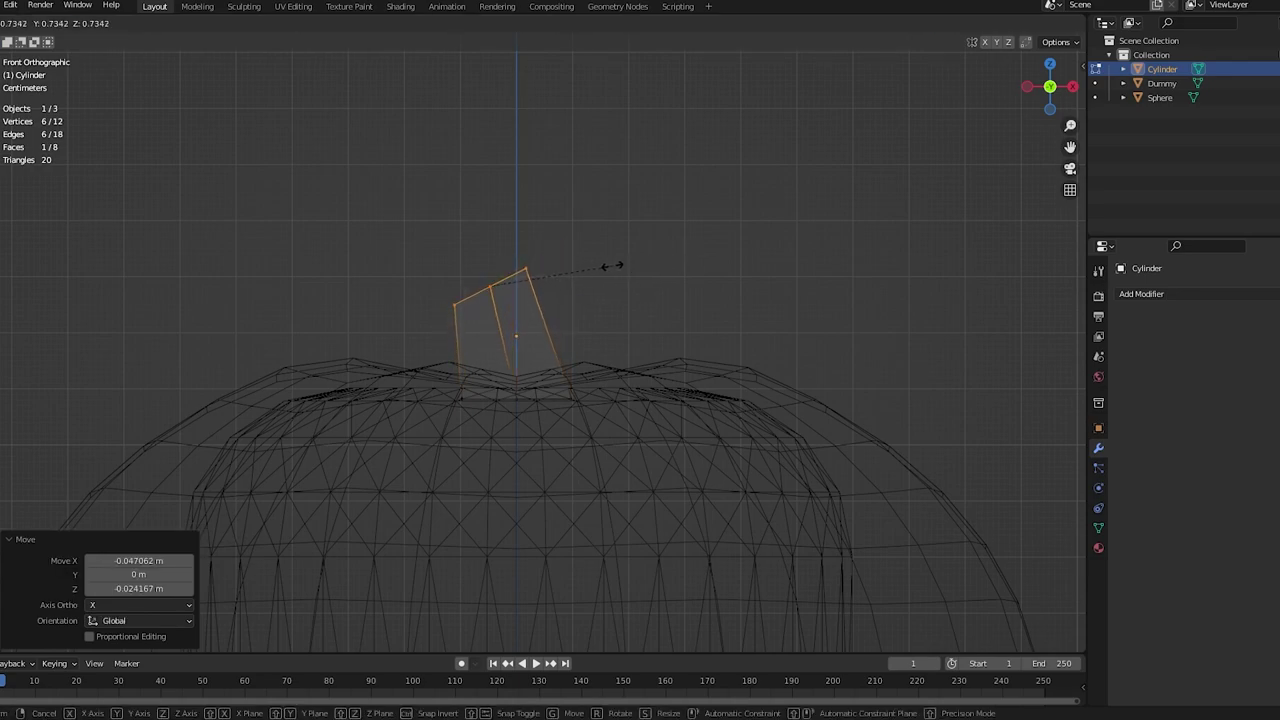
key(Return)
- Extrude the stem's top face about 0.103 m, then shrink it, rotate it -12.1° and shift it slightly to curve the tip
key(e)
key(Return)
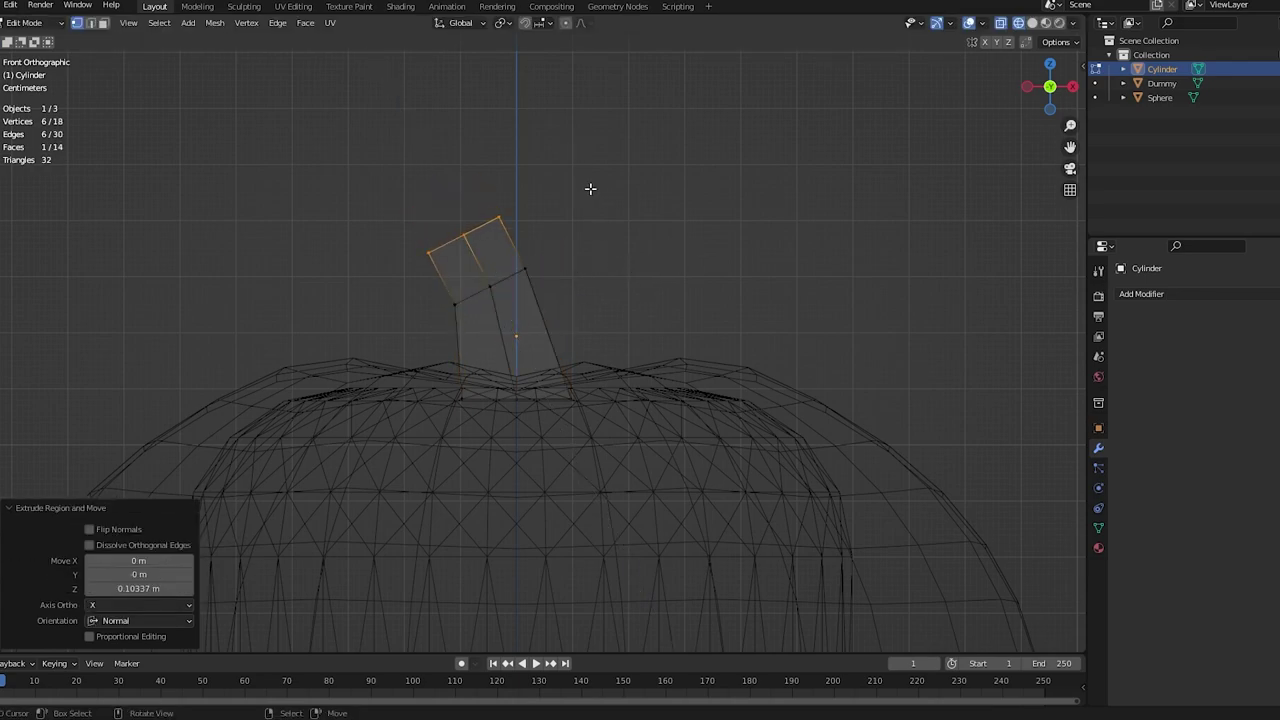
key(s)
key(Return)
key(r)
click(562, 148)
key(g)
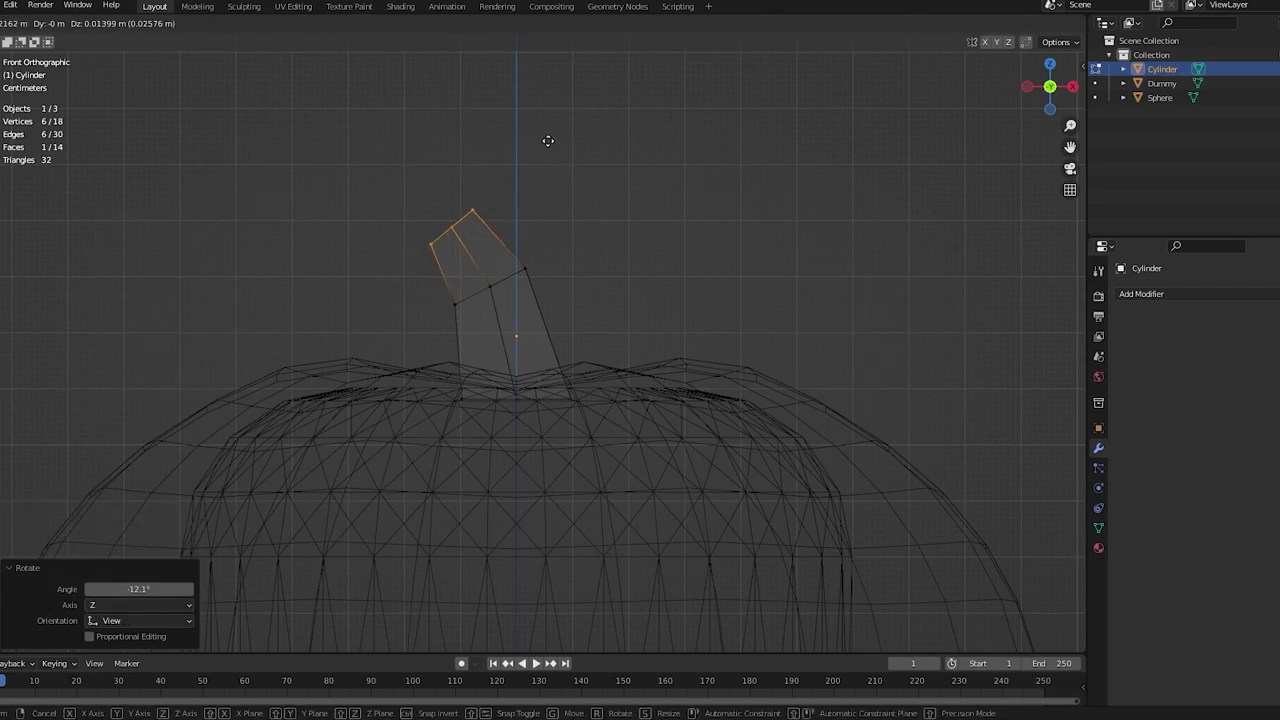
click(548, 140)
- Return the stem to solid shading and Object Mode
right_click(597, 219)
key(shift+z)
scroll(601, 225, down, 2)
key(Tab)
scroll(596, 270, down, 5)
mouse_move(592, 302)
middle_down()
mouse_move(379, 279)
mouse_move(610, 310)
middle_up()
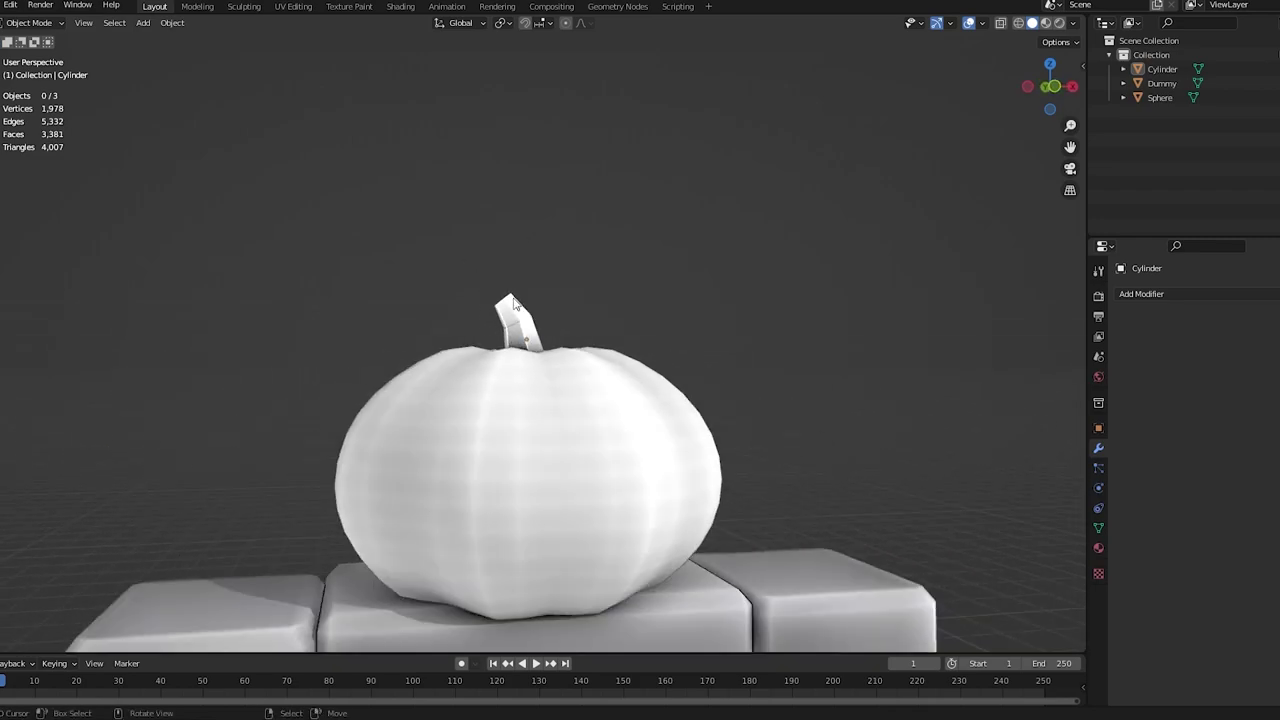
middle_drag(492, 314, 505, 312)
right_click(505, 311)
key(Tab)
key(Tab)
right_click(543, 282)
scroll(523, 311, down, 5)
- Save the file with the finished pumpkin body and stem
key(ctrl+s)
right_click(566, 394)
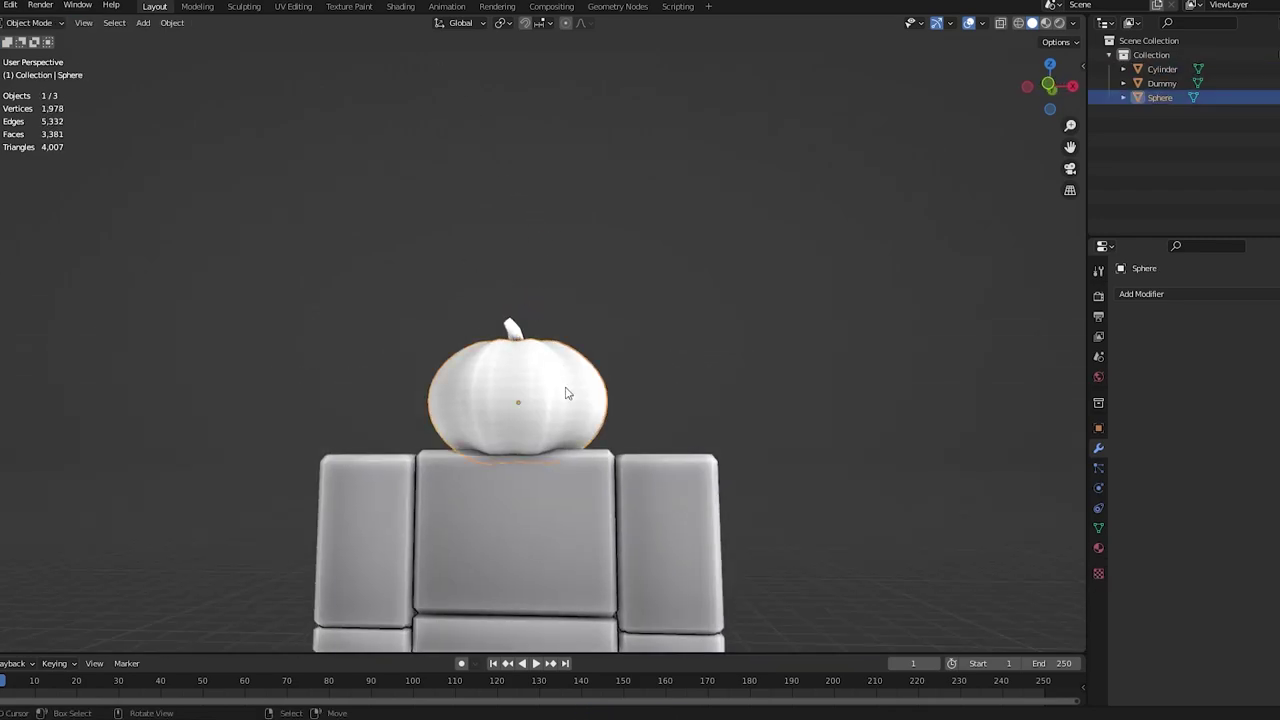
middle_drag(648, 388, 669, 354)
scroll(588, 375, up, 3)
key(ctrl+s)
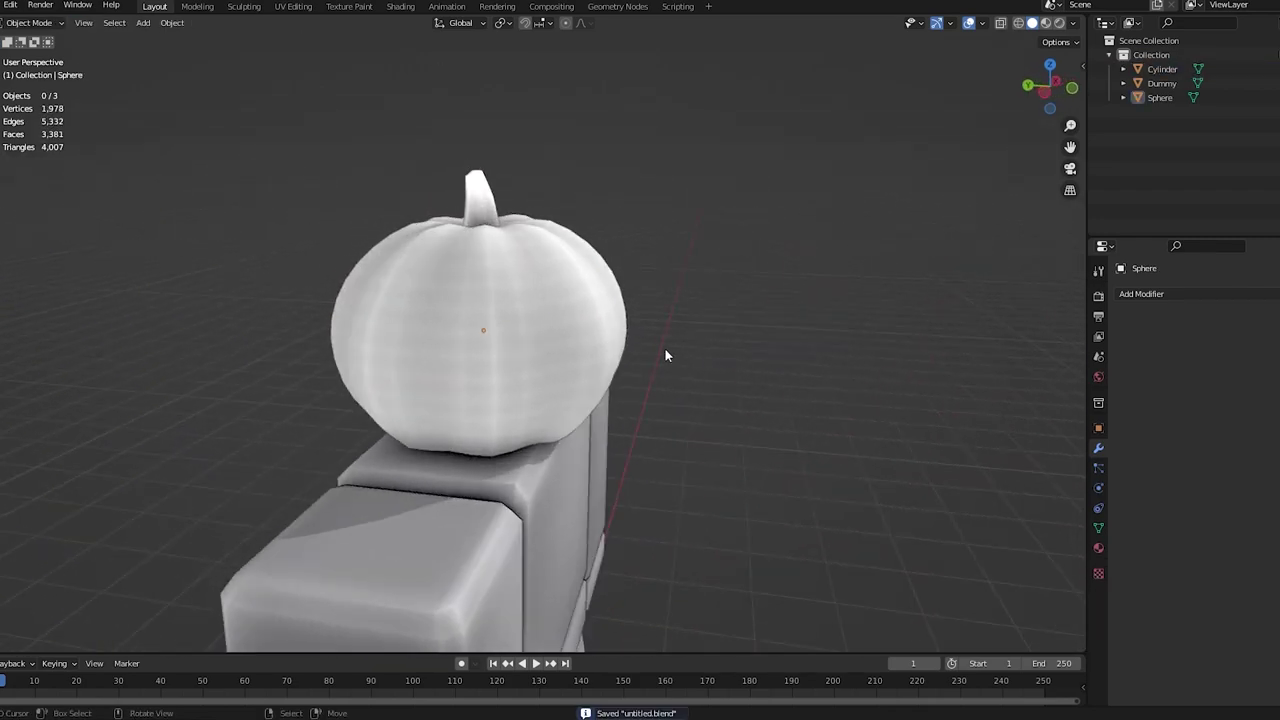
- Join the stem and the pumpkin body into one object and save the file
scroll(615, 354, up, 3)
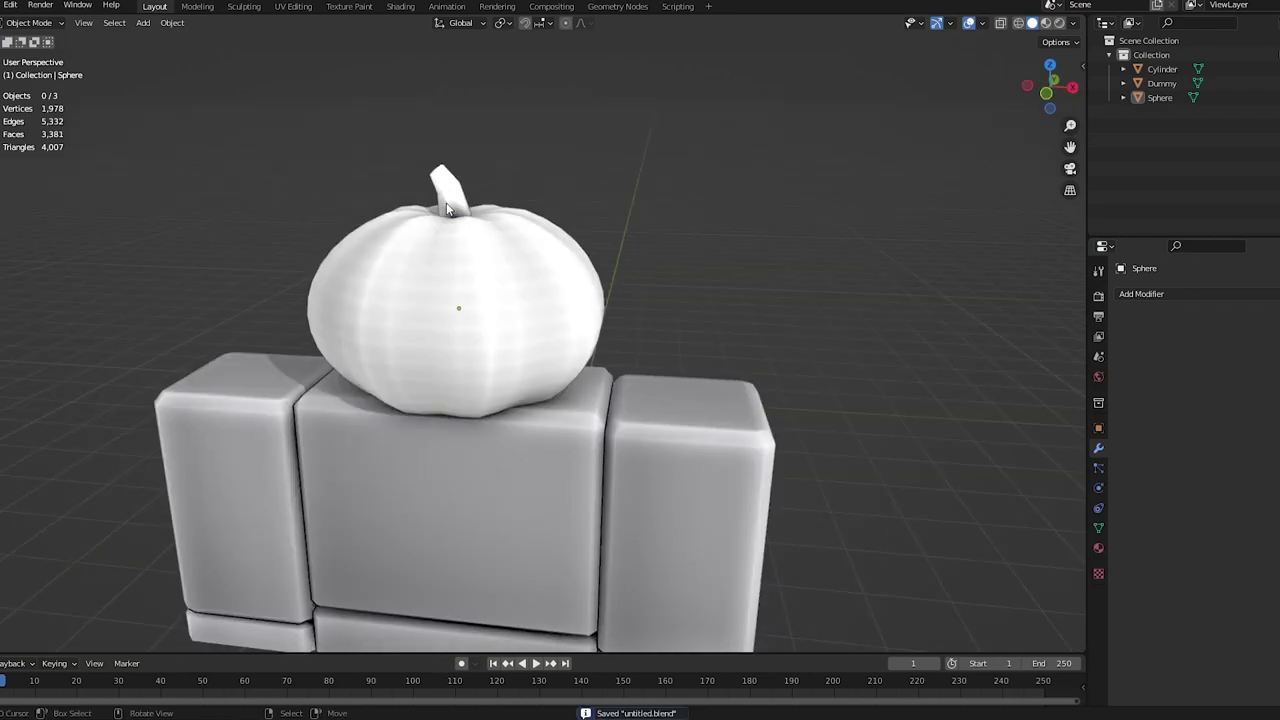
click(446, 202)
shift+click(502, 289)
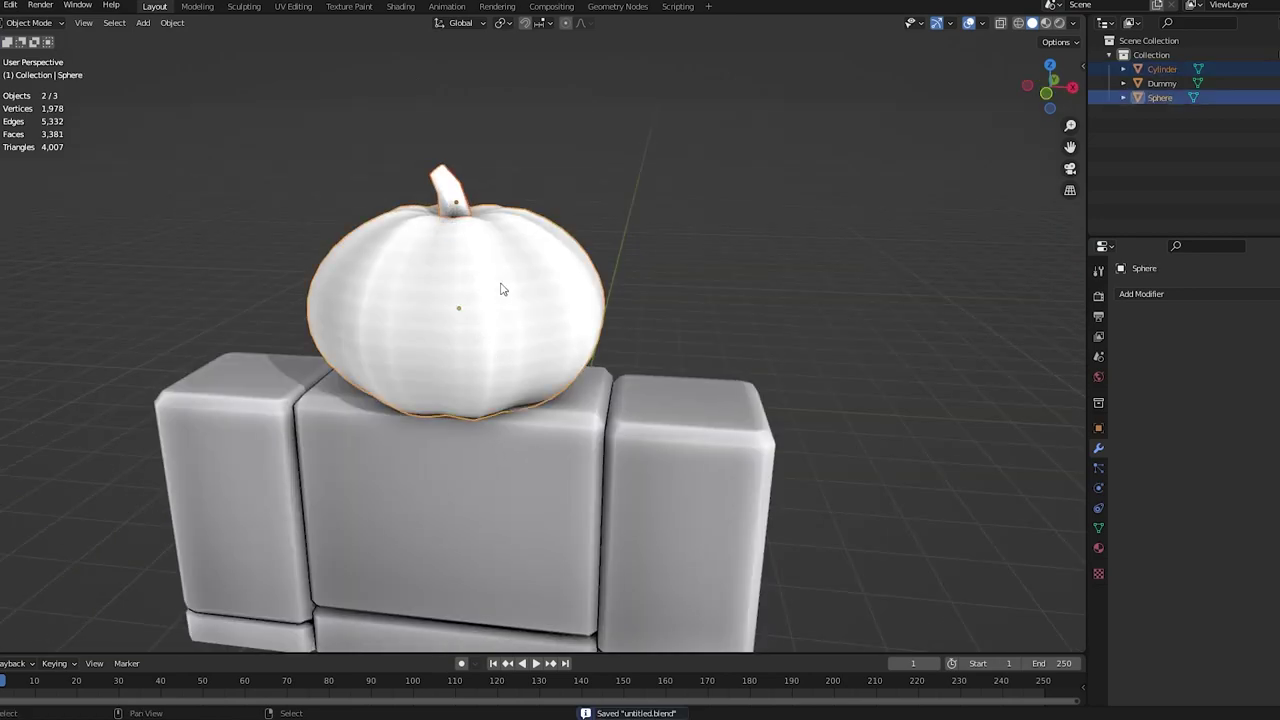
key(ctrl+j)
key(alt+a)
middle_drag(560, 291, 572, 322)
key(ctrl+s)
- Inspect the joined pumpkin from the front, and undo the join of stem and body
key(KP_1)
scroll(508, 308, up, 4)
shift+middle_drag(450, 280, 522, 348)
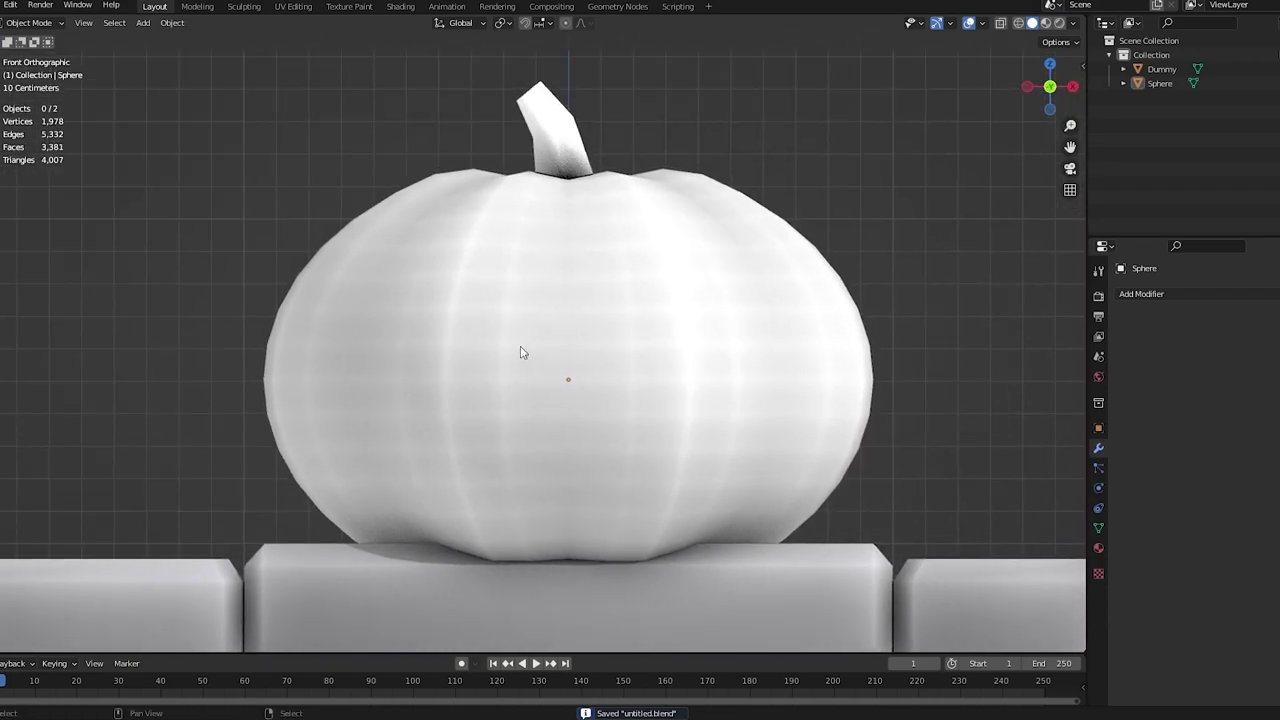
right_click(522, 344)
scroll(535, 336, down, 2)
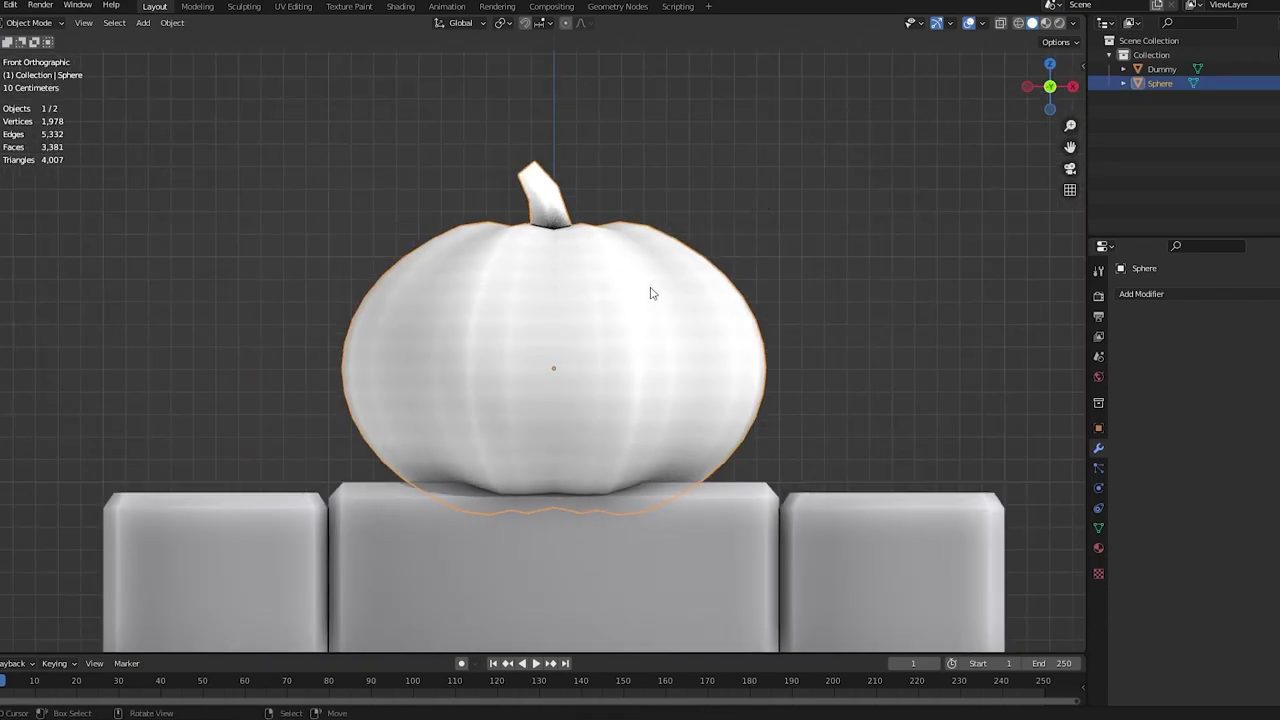
key(Tab)
key(ctrl+z)
key(ctrl+z)
key(ctrl+z)
key(ctrl+z)
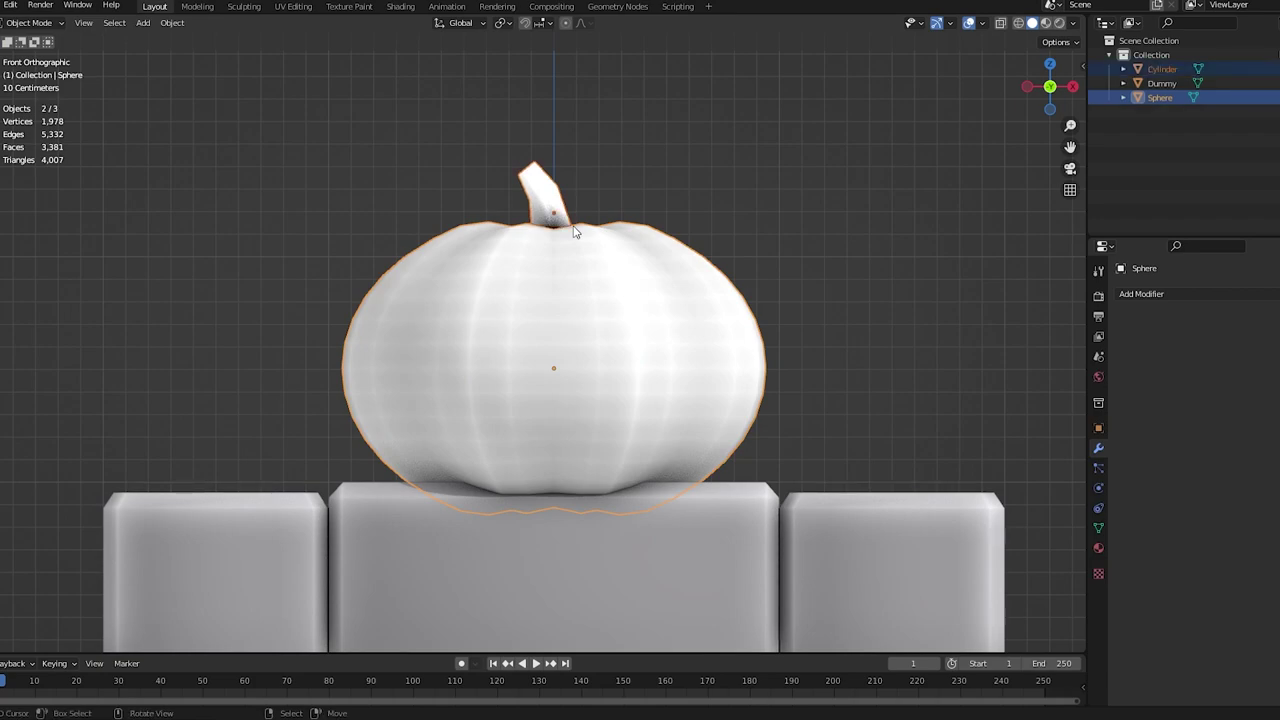
- Join the stem to the pumpkin body again, check the combined mesh and save the file
middle_drag(575, 231, 620, 272)
right_click(532, 198)
middle_drag(575, 168, 547, 142)
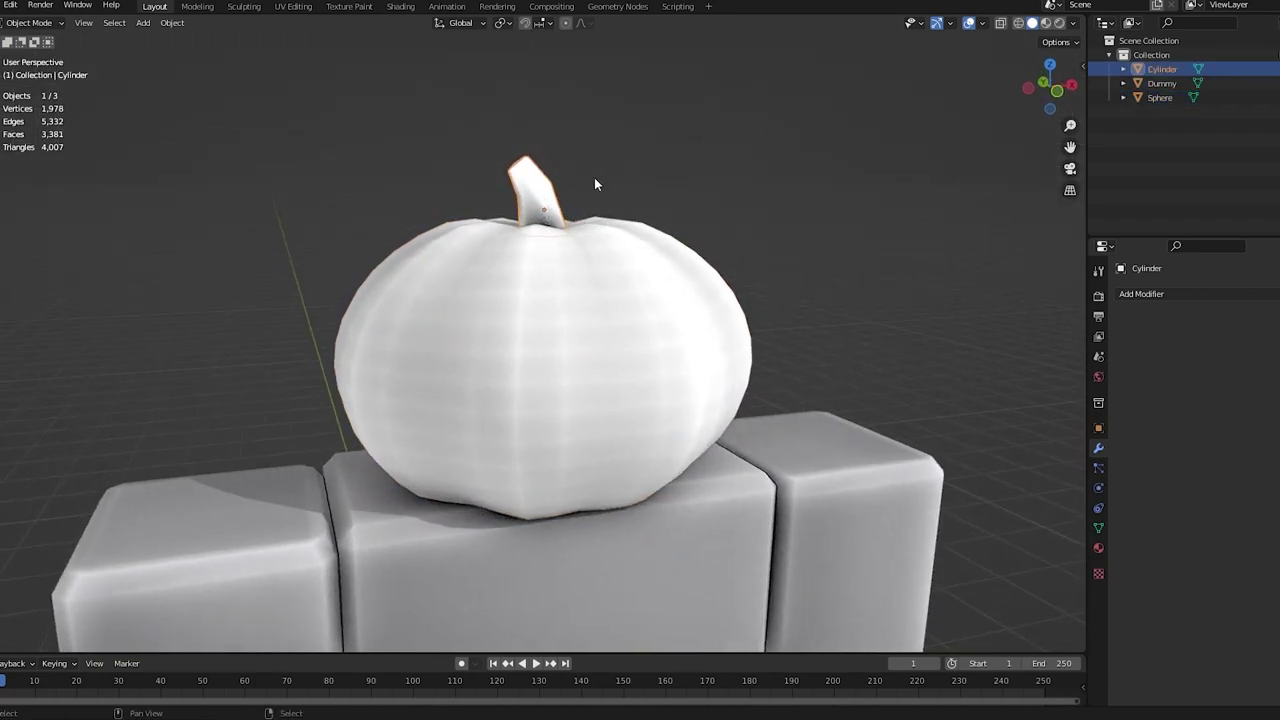
shift+click(666, 270)
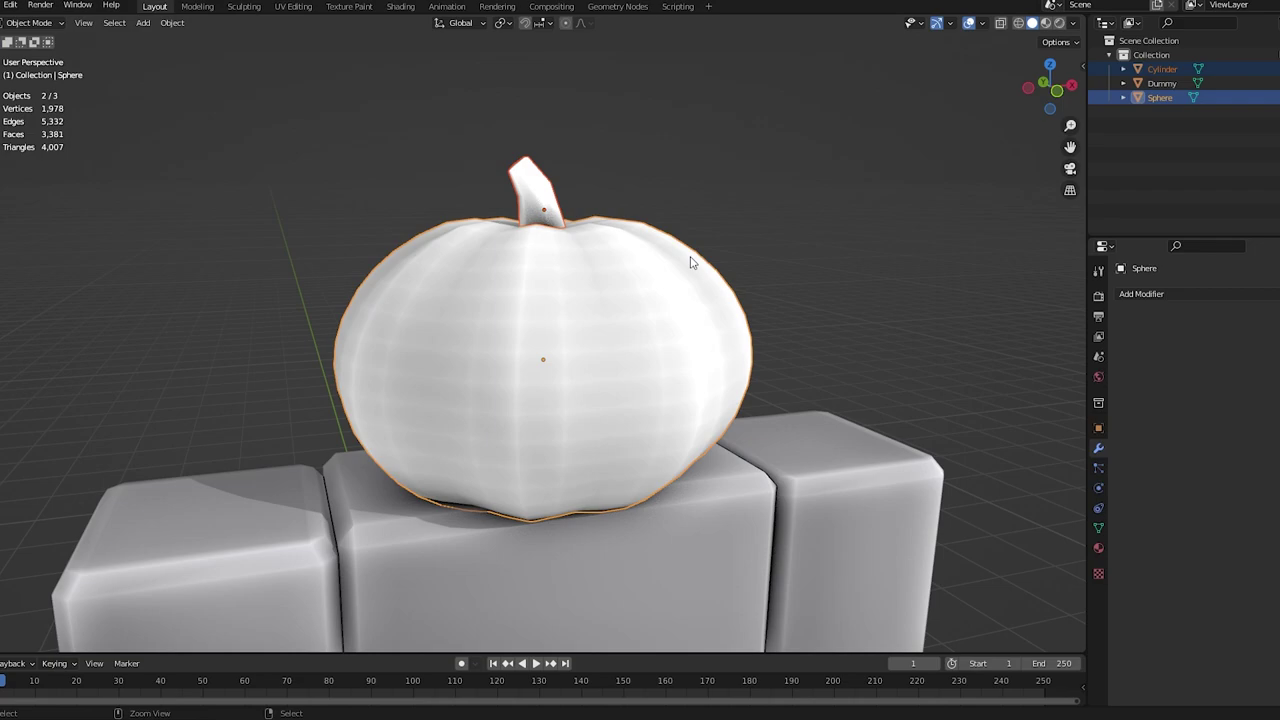
key(ctrl+j)
key(Tab)
key(Tab)
middle_drag(690, 262, 716, 226)
click(871, 267)
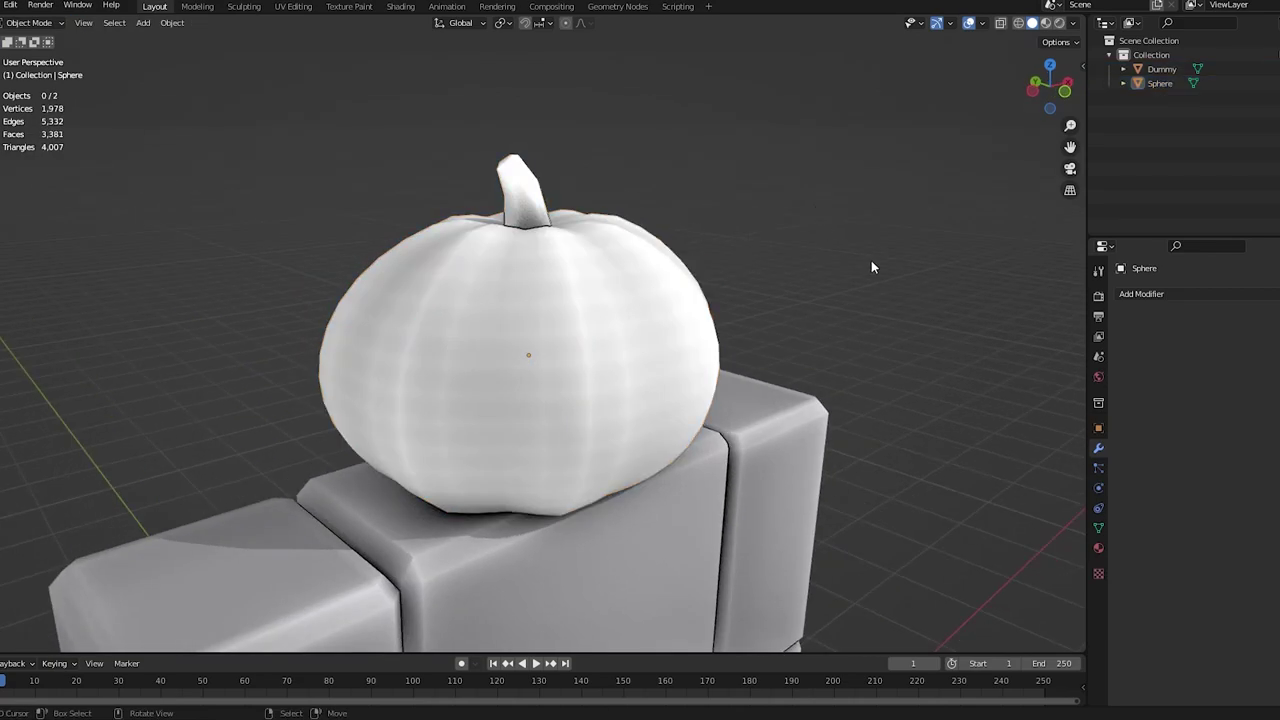
key(ctrl+s)
- Separate the stem's linked geometry from the pumpkin mesh into its own object and return to Object Mode
click(645, 270)
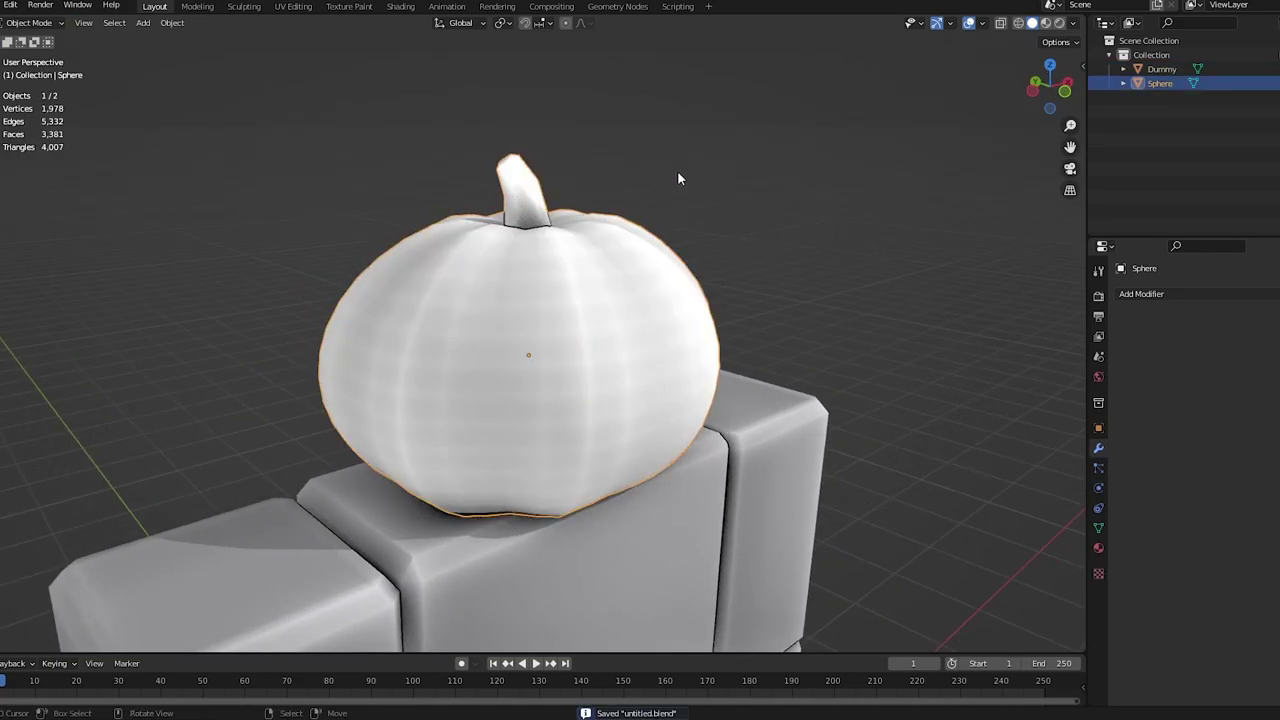
scroll(679, 170, up, 2)
scroll(679, 170, down, 2)
middle_drag(670, 158, 611, 143)
key(Tab)
key(KP_1)
scroll(640, 168, up, 5)
scroll(660, 185, down, 5)
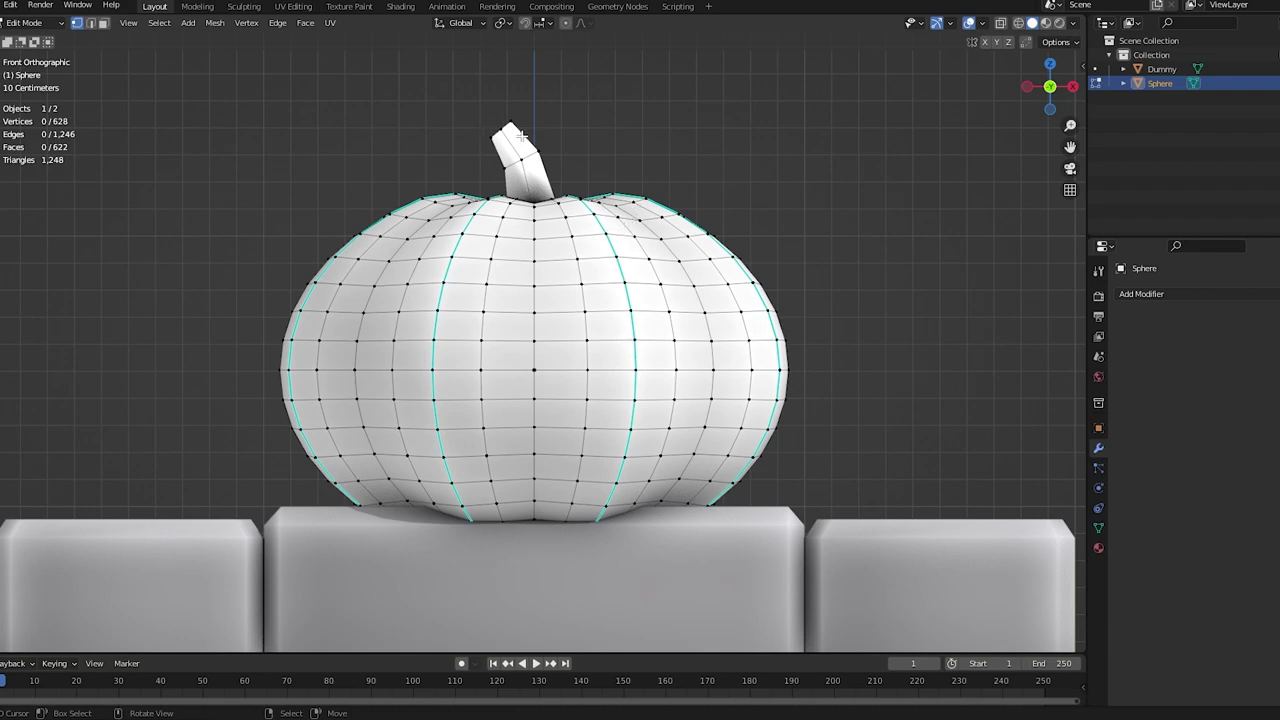
key(l)
middle_drag(520, 135, 571, 171)
key(p)
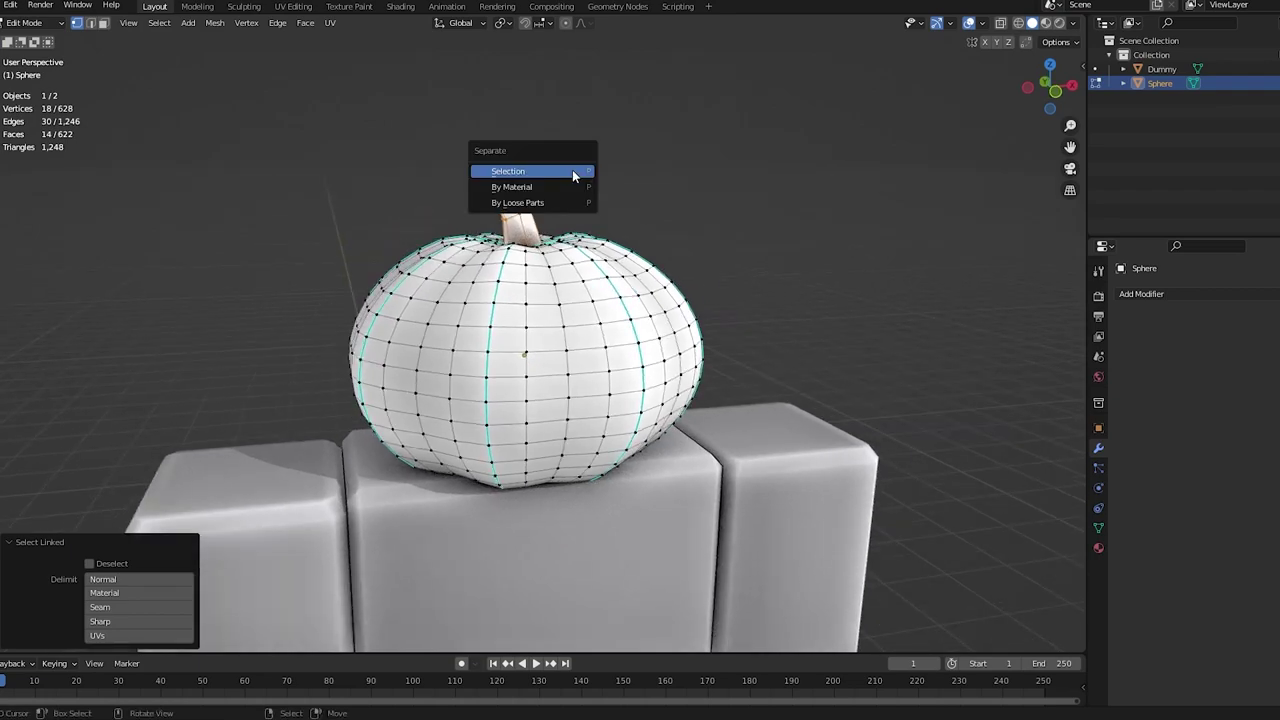
click(573, 176)
key(Tab)
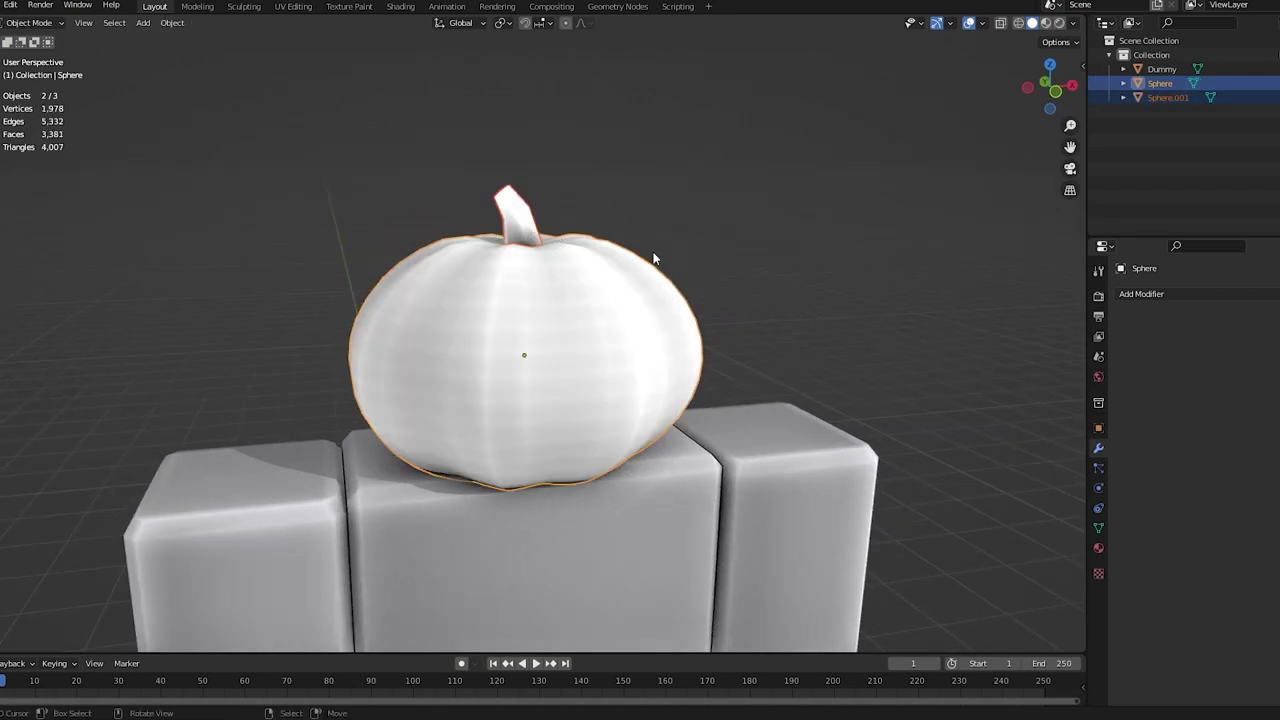
- In front wireframe view, delete the vertices of the pumpkin body's +X half, keeping the centre column, and return to solid Object Mode
middle_drag(627, 265, 814, 217)
key(KP_1)
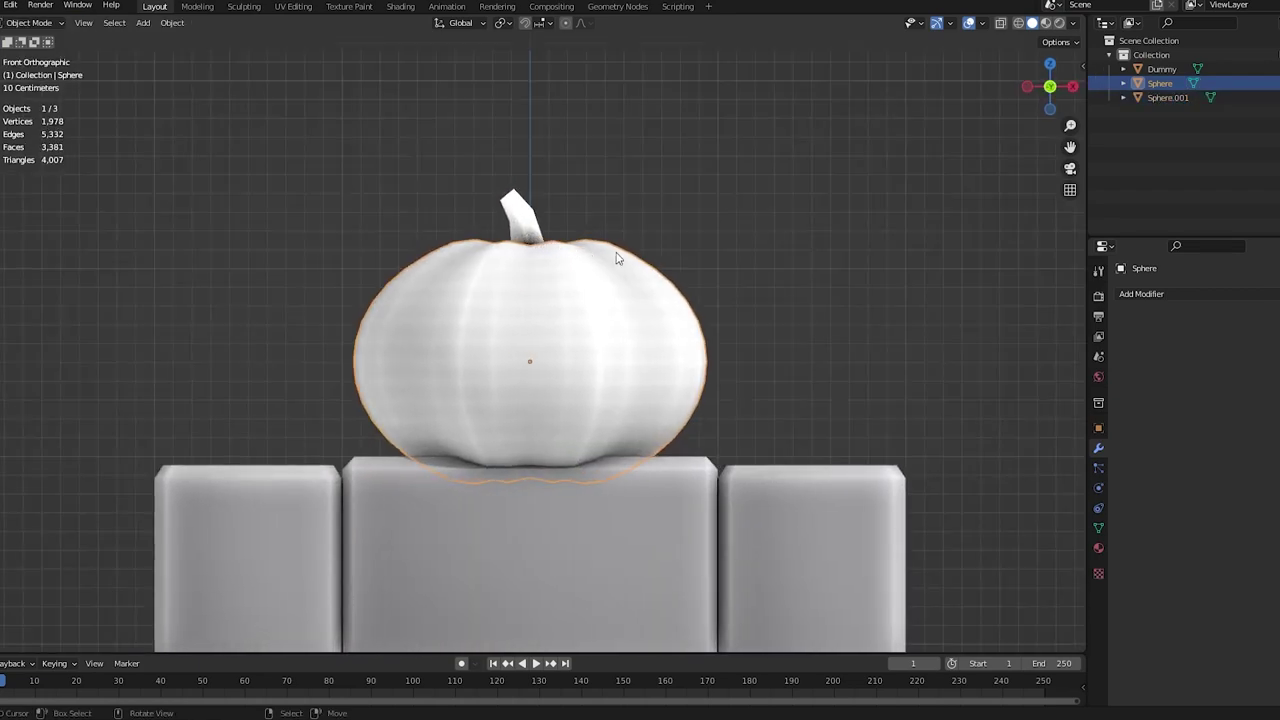
key(Tab)
key(shift+z)
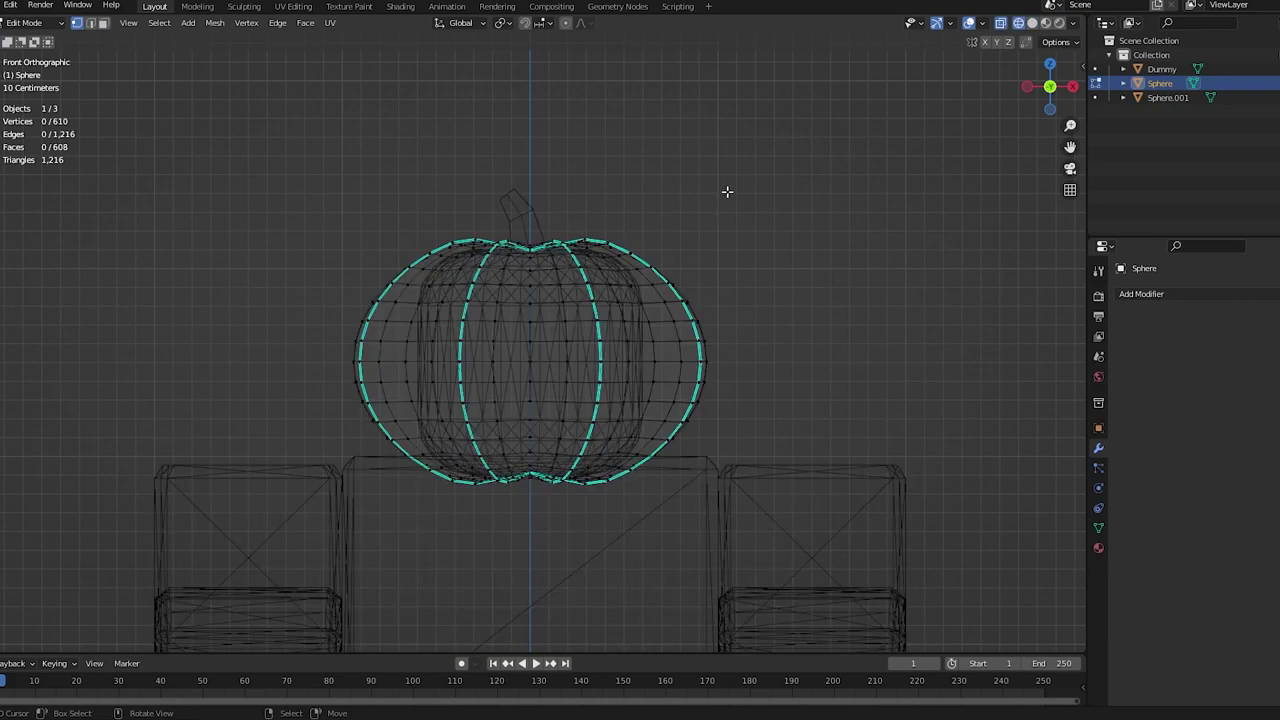
mouse_move(751, 118)
mouse_down()
mouse_move(622, 438)
mouse_move(530, 546)
mouse_up()
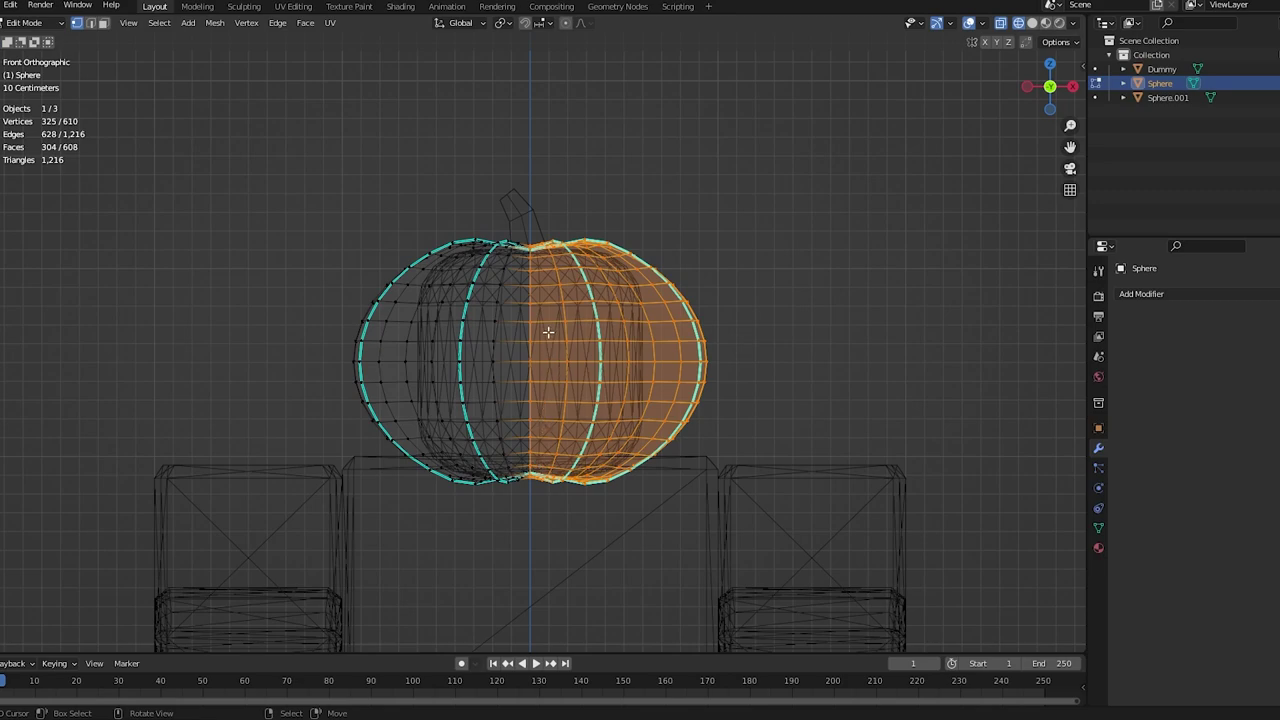
scroll(548, 332, up, 2)
drag(862, 113, 537, 615)
key(x)
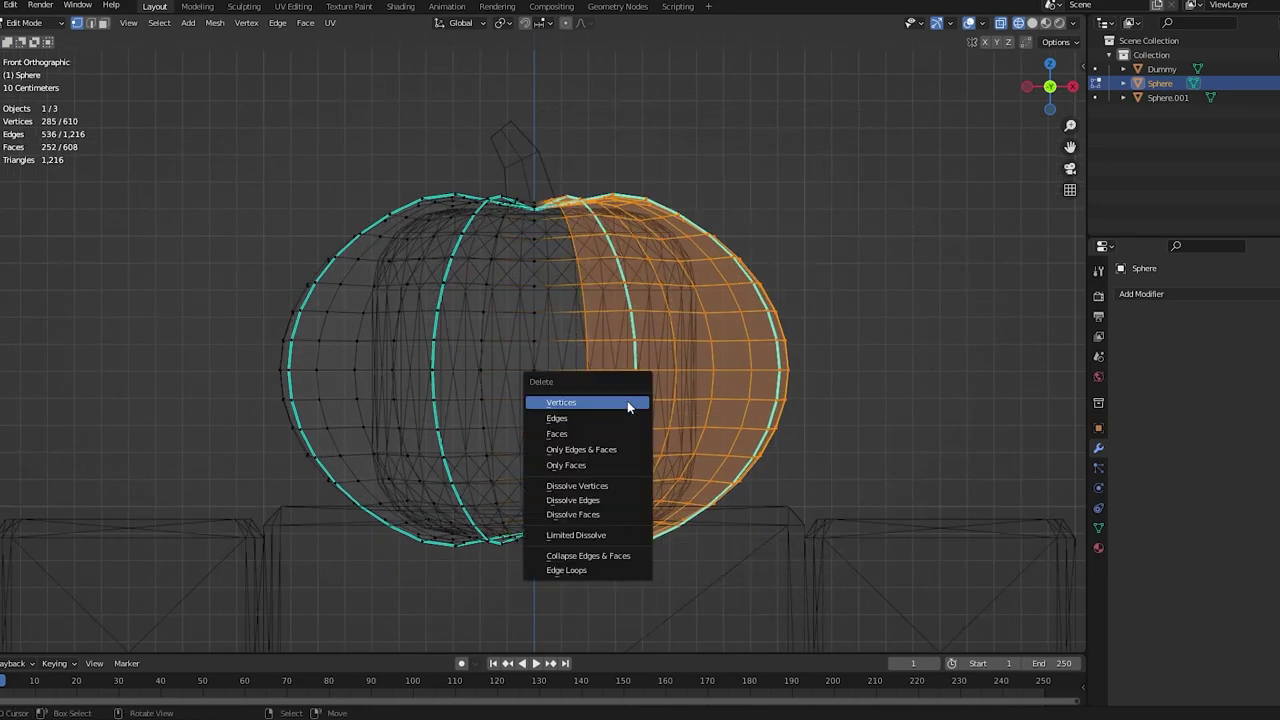
click(632, 400)
scroll(630, 300, down, 6)
key(shift+z)
mouse_move(626, 280)
middle_down()
mouse_move(599, 412)
mouse_move(634, 257)
middle_up()
key(Tab)
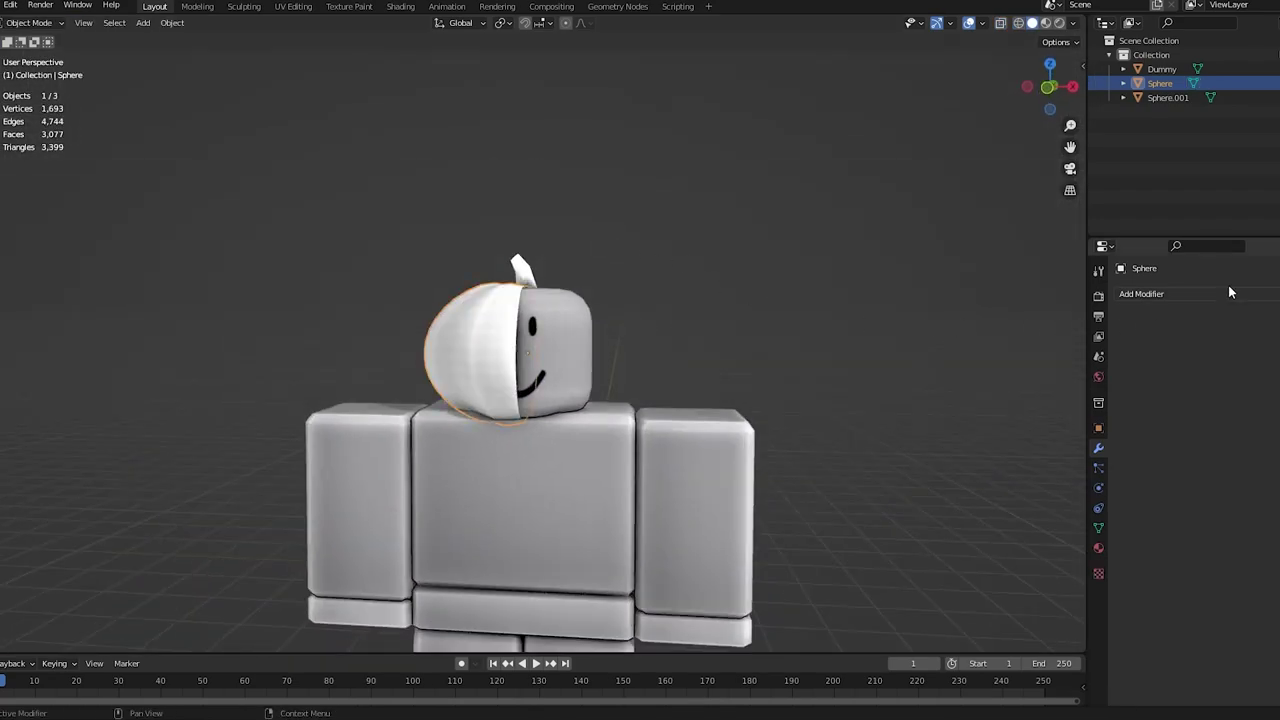
- Add a Mirror modifier on the X axis with Clipping enabled to the half pumpkin body, and enter Edit Mode
click(1187, 294)
click(1052, 460)
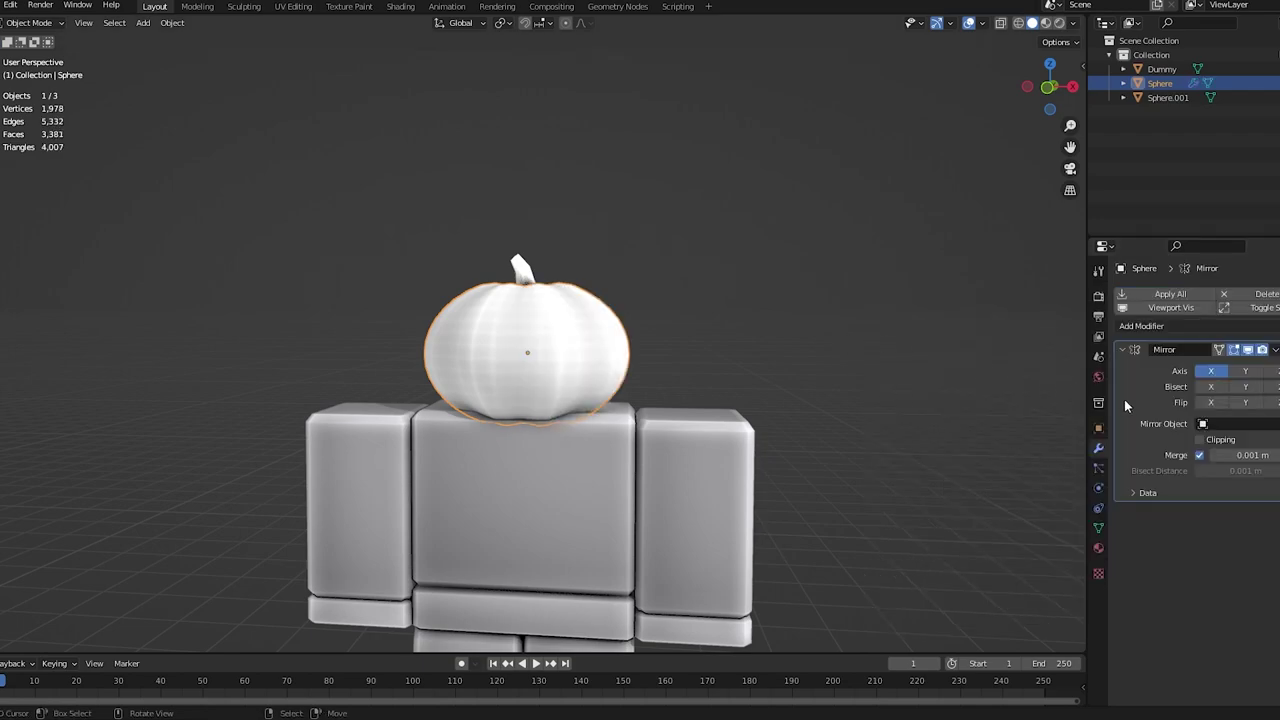
key(Tab)
scroll(426, 249, up, 7)
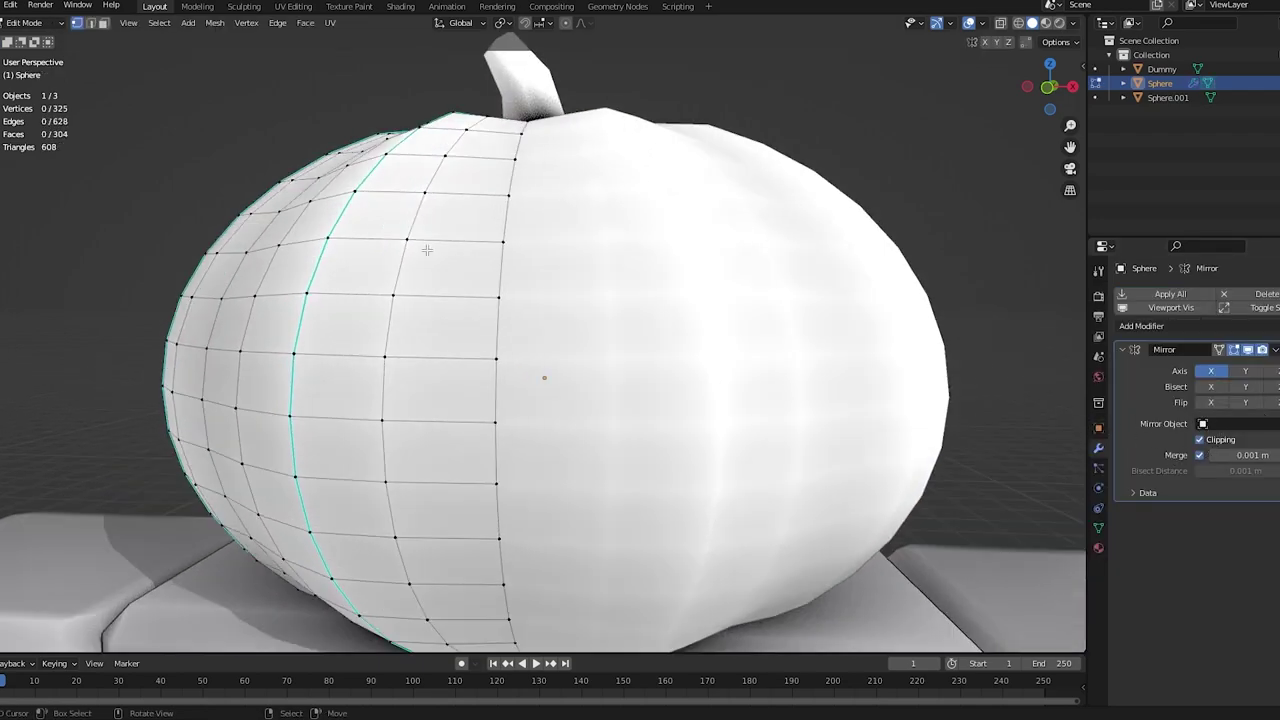
- Try moving single vertices on the front of the pumpkin half to test the mirroring
click(478, 346)
key(g)
right_click(508, 318)
middle_drag(484, 284, 497, 280)
scroll(540, 280, down, 7)
middle_drag(620, 282, 886, 289)
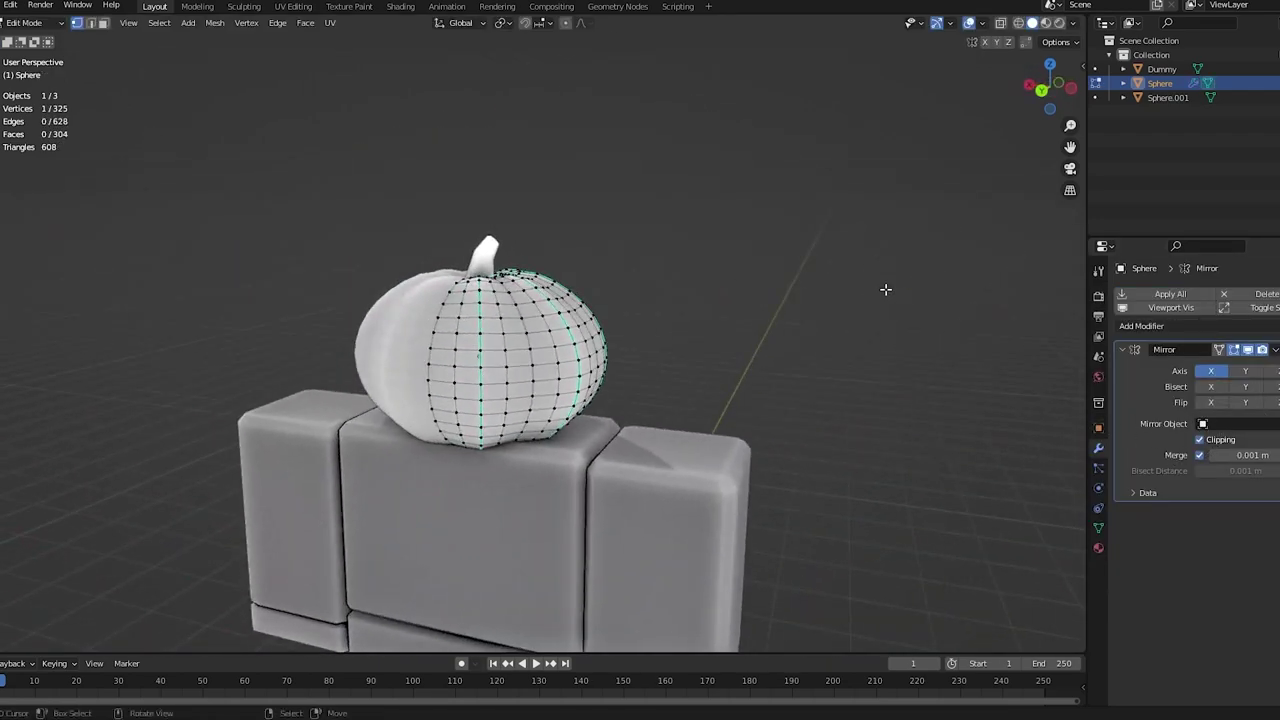
middle_drag(785, 291, 502, 323)
scroll(440, 285, up, 4)
scroll(479, 294, down, 3)
key(alt+a)
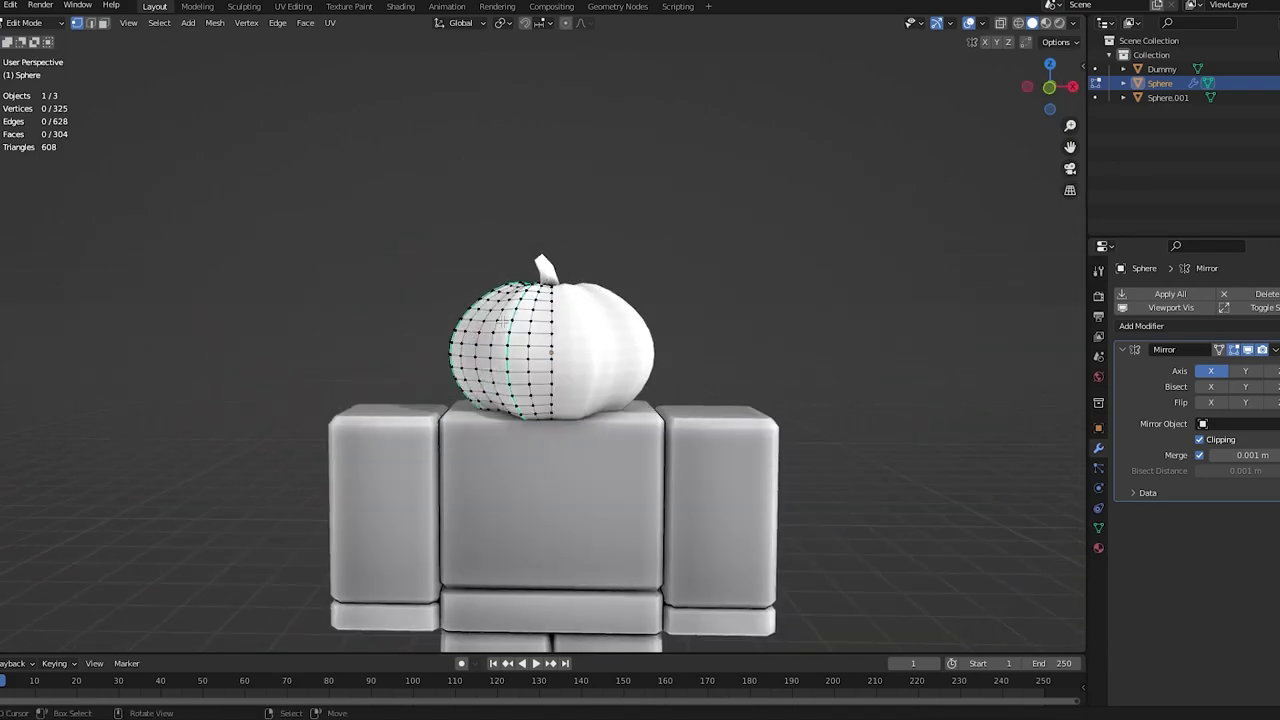
key(g)
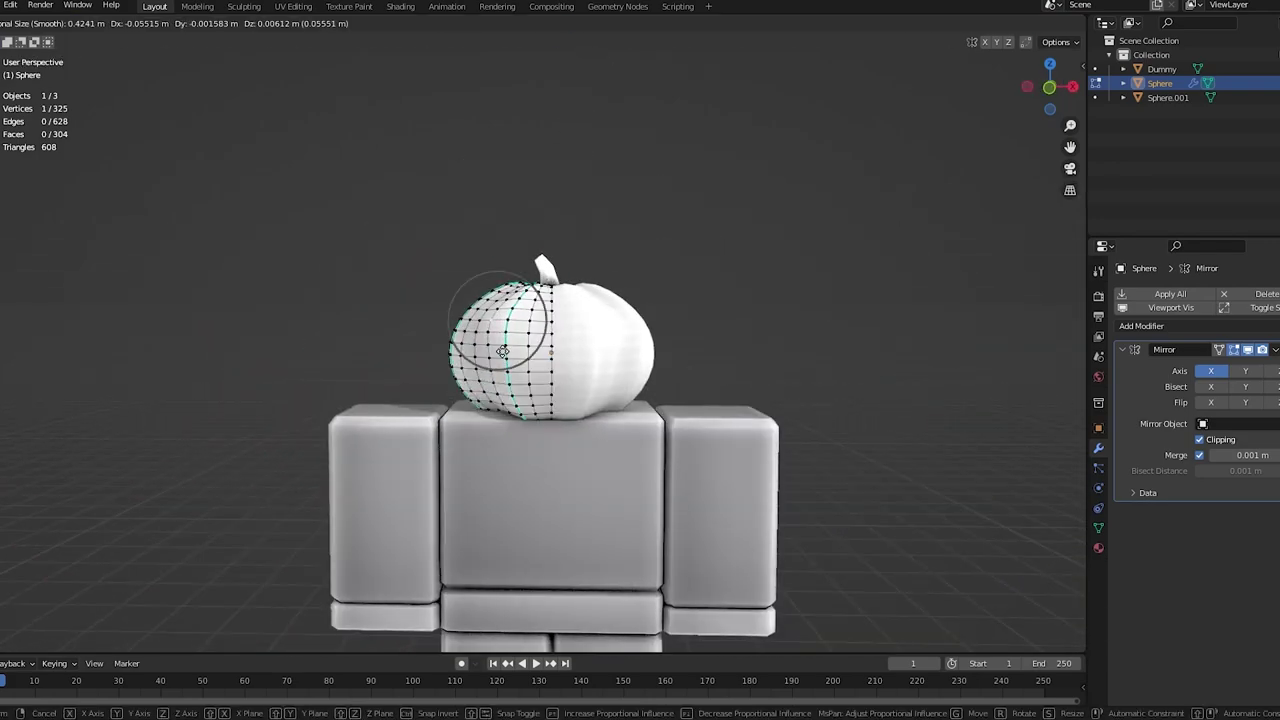
right_click(353, 351)
- Turn off proportional editing and knife-cut a triangular eye outline across the marked rib on the upper front of the pumpkin half
scroll(637, 326, up, 4)
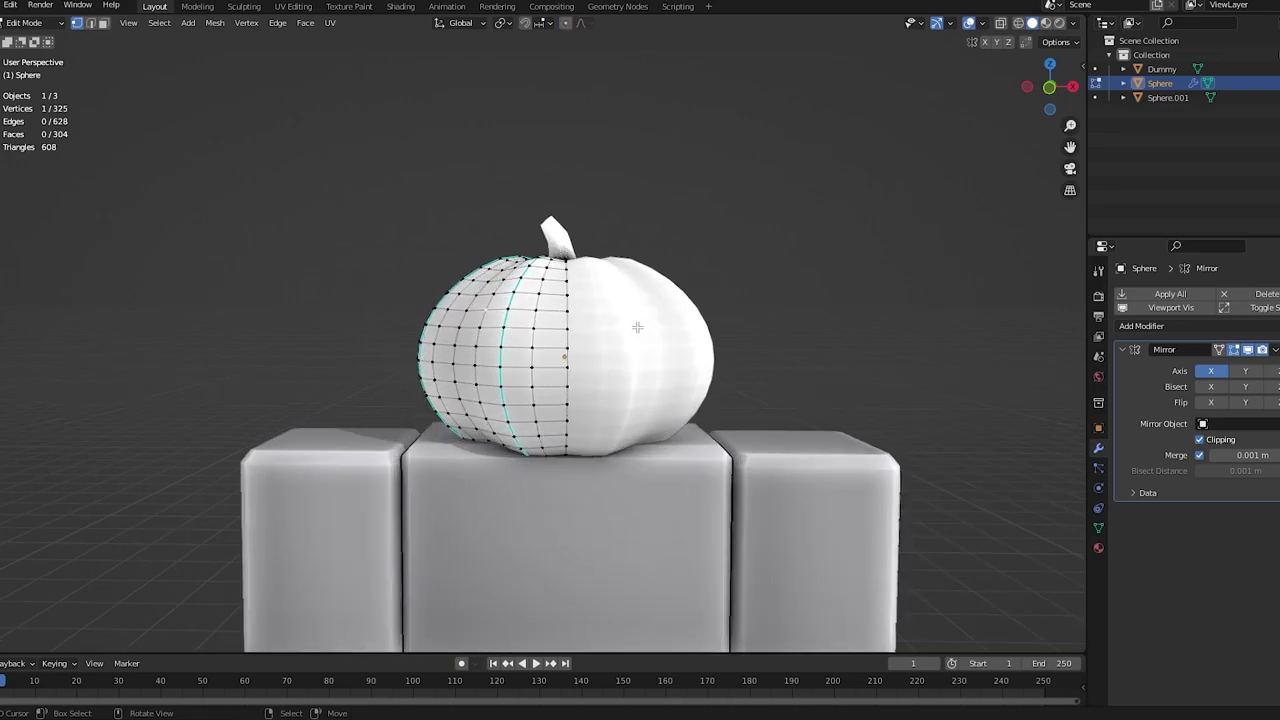
middle_drag(637, 326, 722, 332)
key(KP_1)
scroll(566, 289, up, 3)
key(alt+a)
key(o)
shift+middle_drag(528, 212, 491, 296)
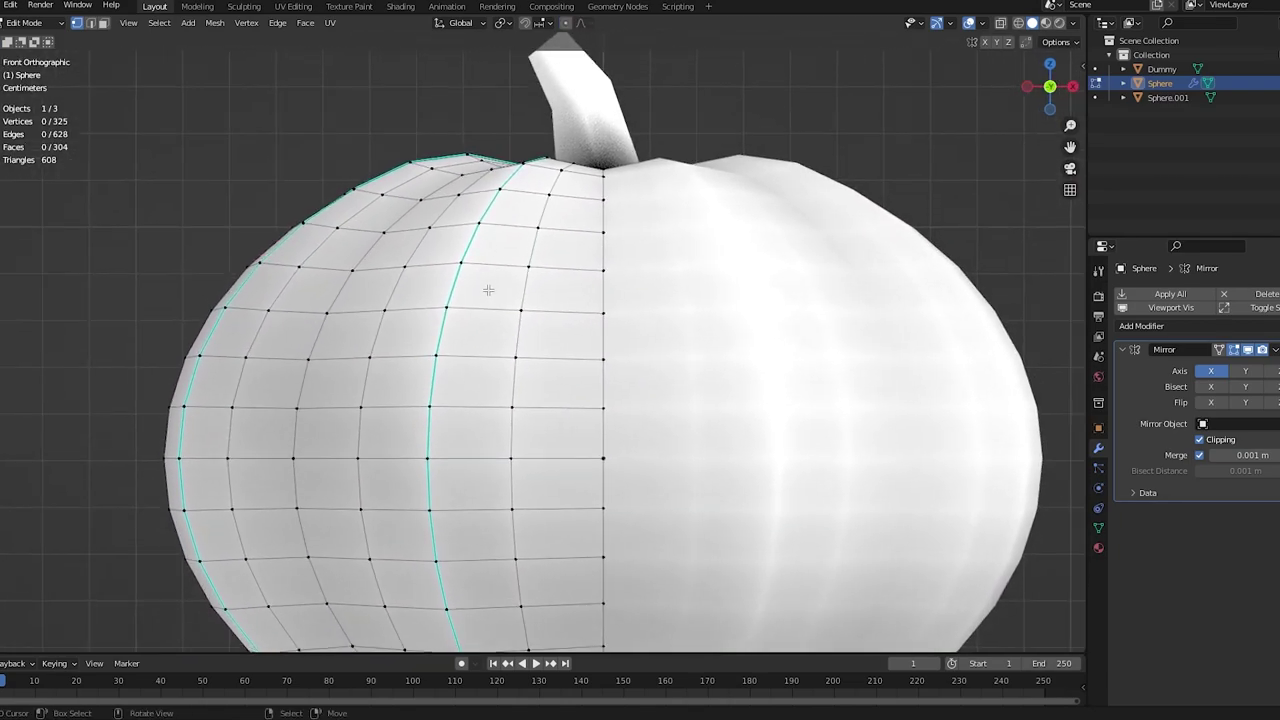
key(k)
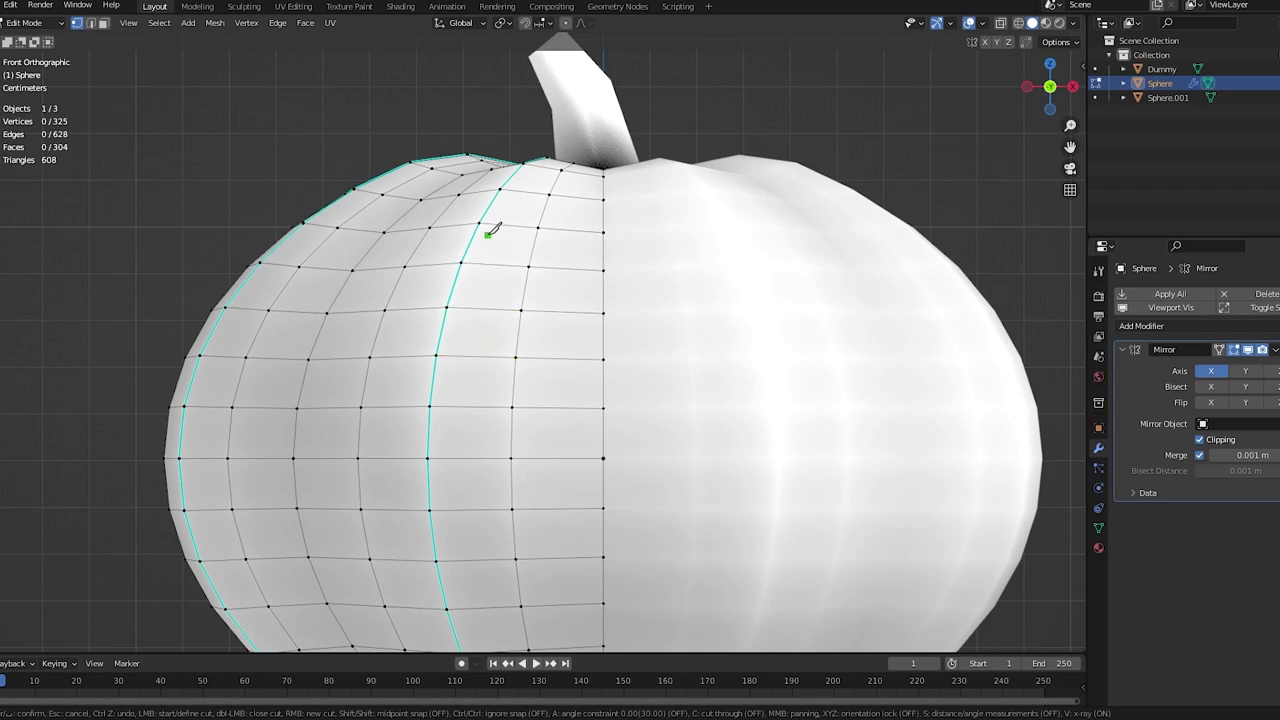
middle_drag(492, 229, 566, 254)
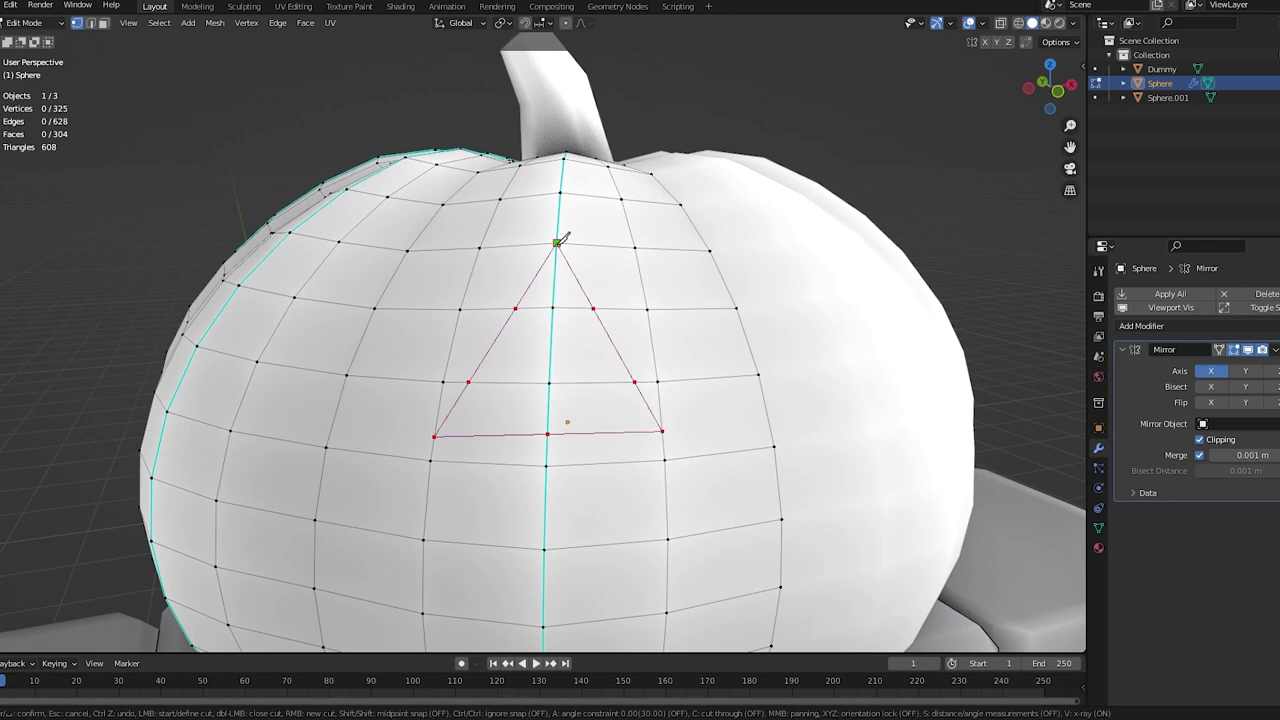
key(Return)
scroll(485, 251, down, 5)
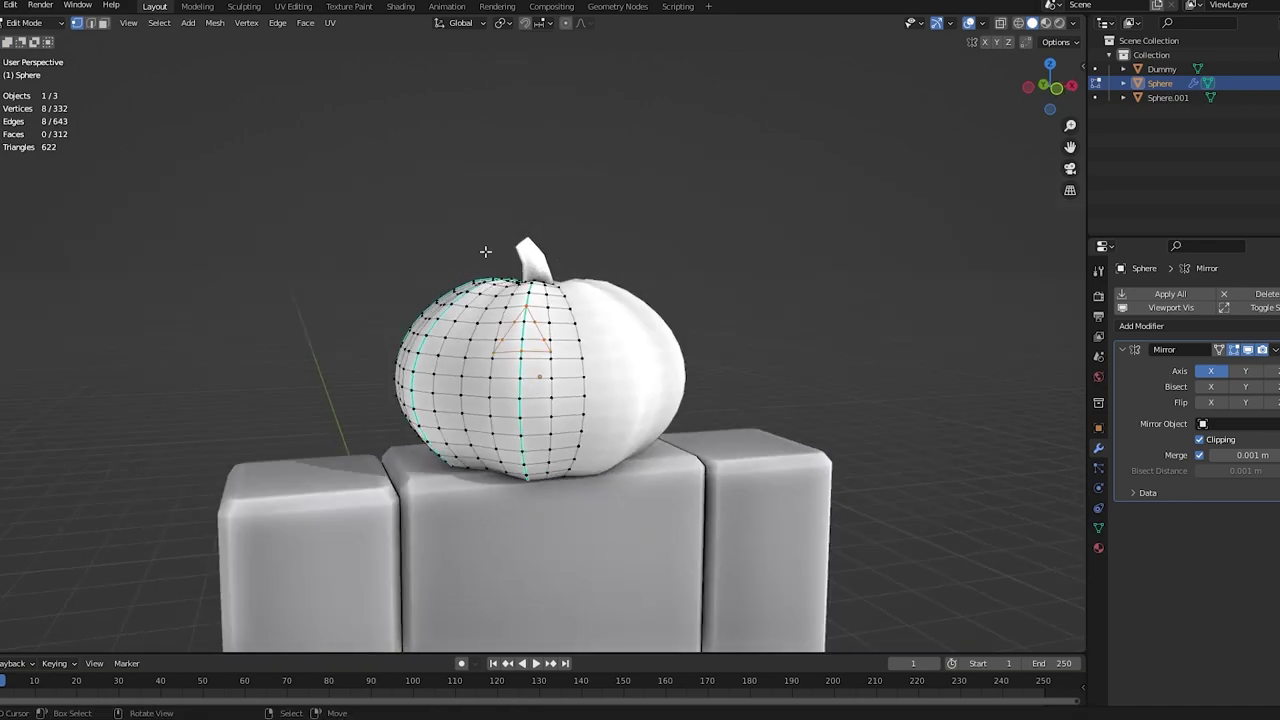
middle_drag(666, 330, 626, 334)
scroll(567, 328, up, 5)
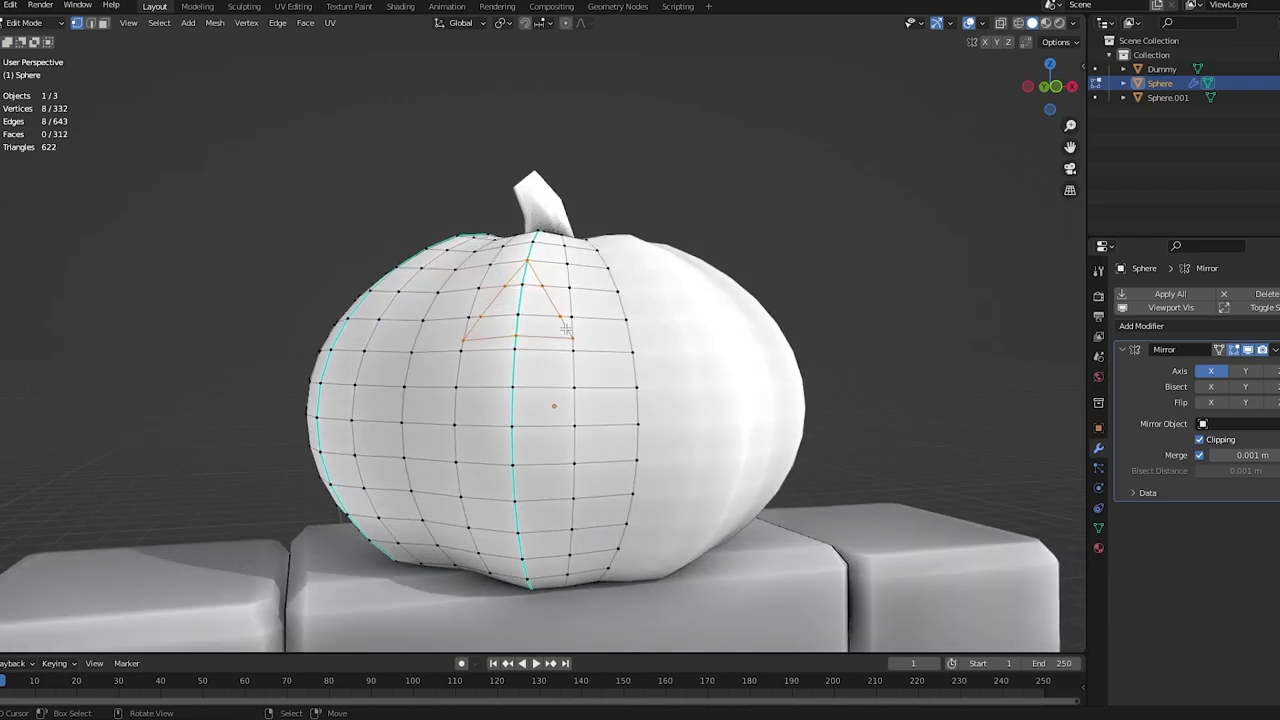
- Delete all faces inside the triangular outline to open the mirrored eye holes, and return to Object Mode
click(103, 23)
scroll(681, 369, up, 3)
shift+click(526, 251)
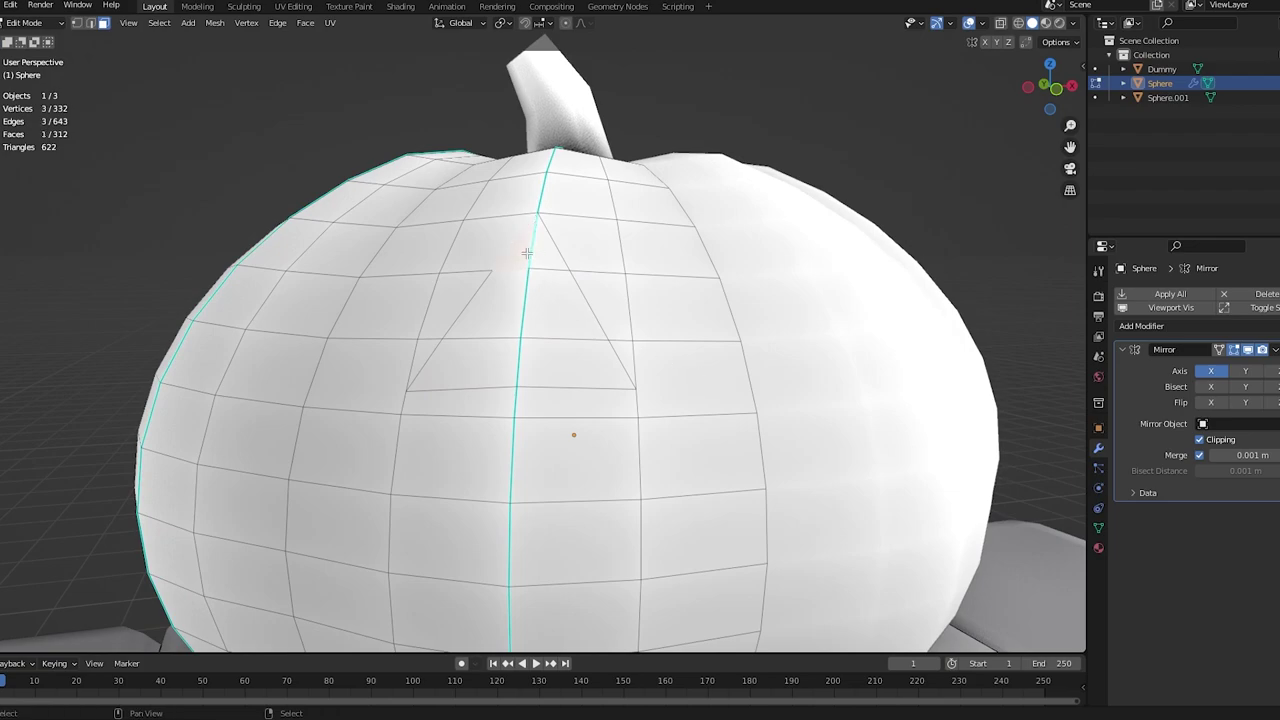
shift+click(552, 299)
shift+click(502, 308)
shift+click(482, 362)
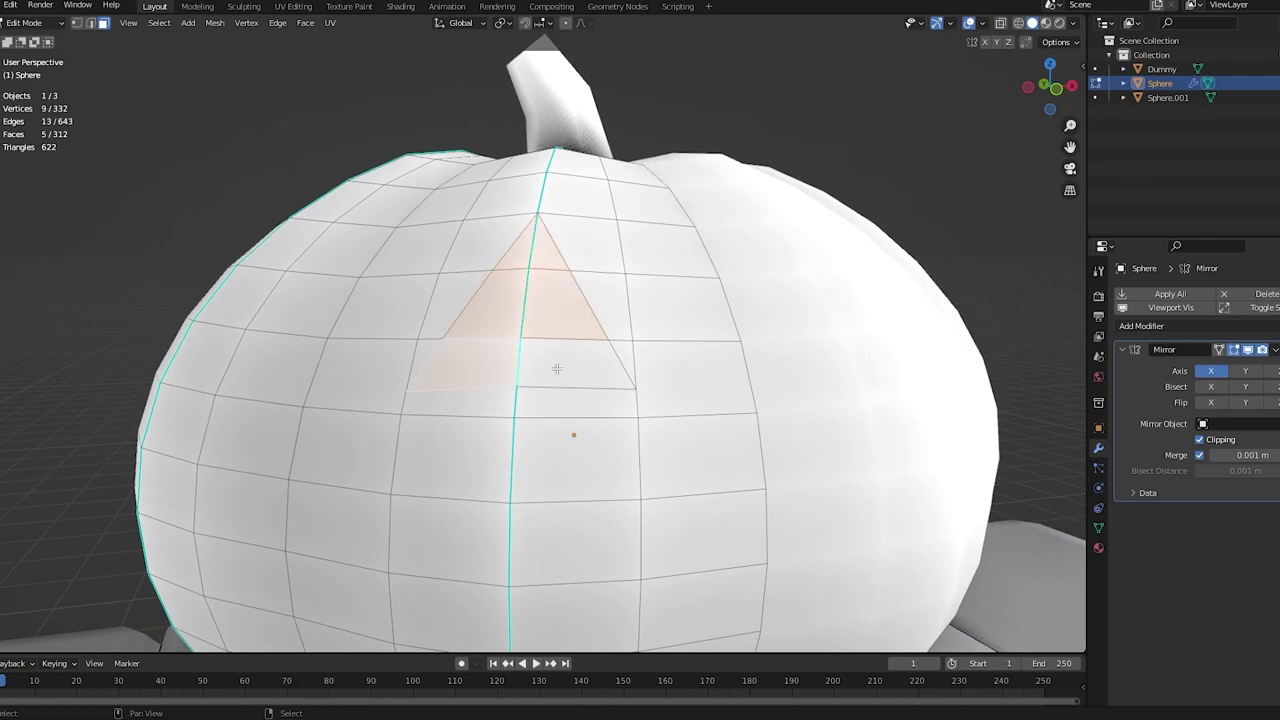
shift+click(557, 369)
scroll(608, 309, down, 6)
middle_drag(608, 309, 583, 318)
scroll(583, 318, up, 4)
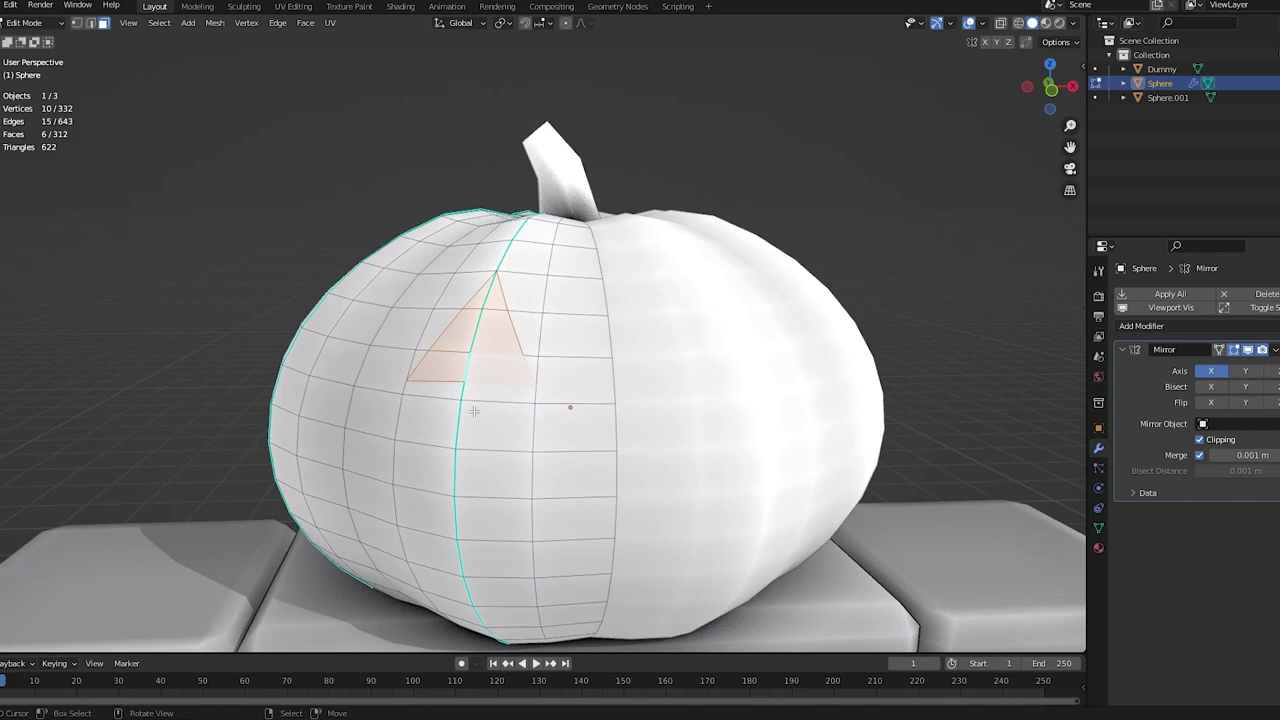
middle_drag(472, 320, 547, 333)
middle_drag(655, 278, 601, 269)
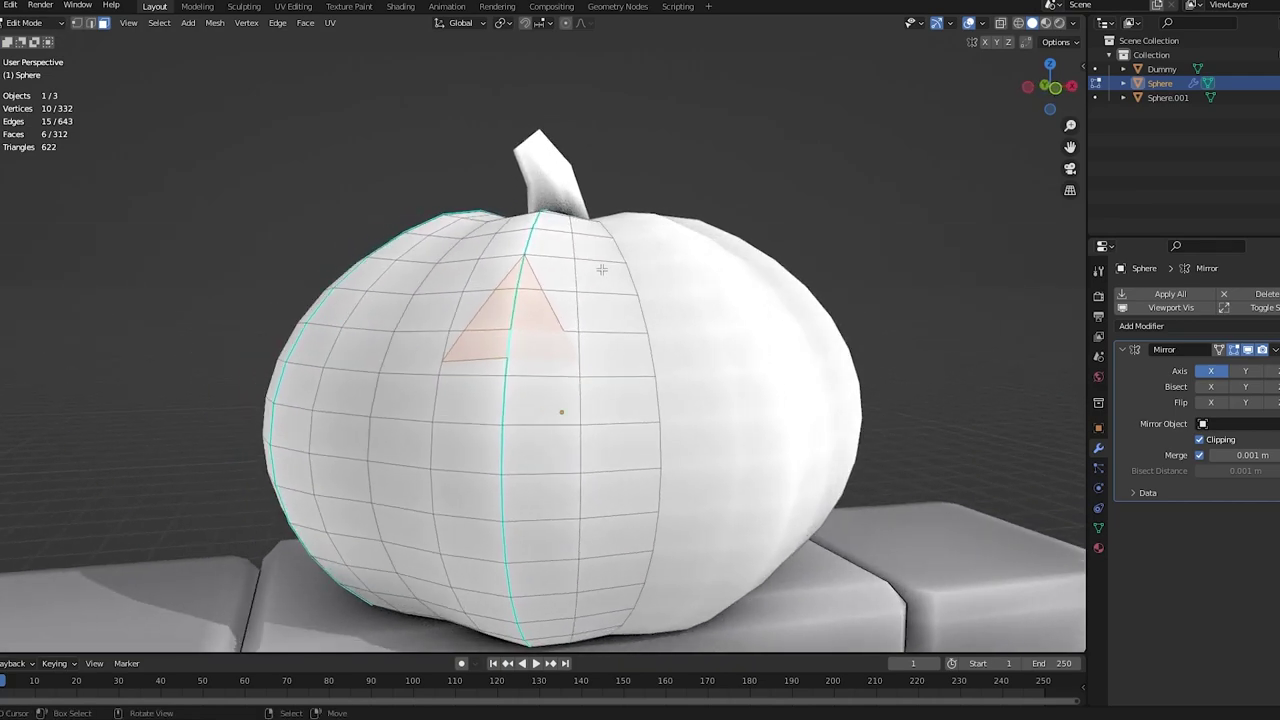
key(x)
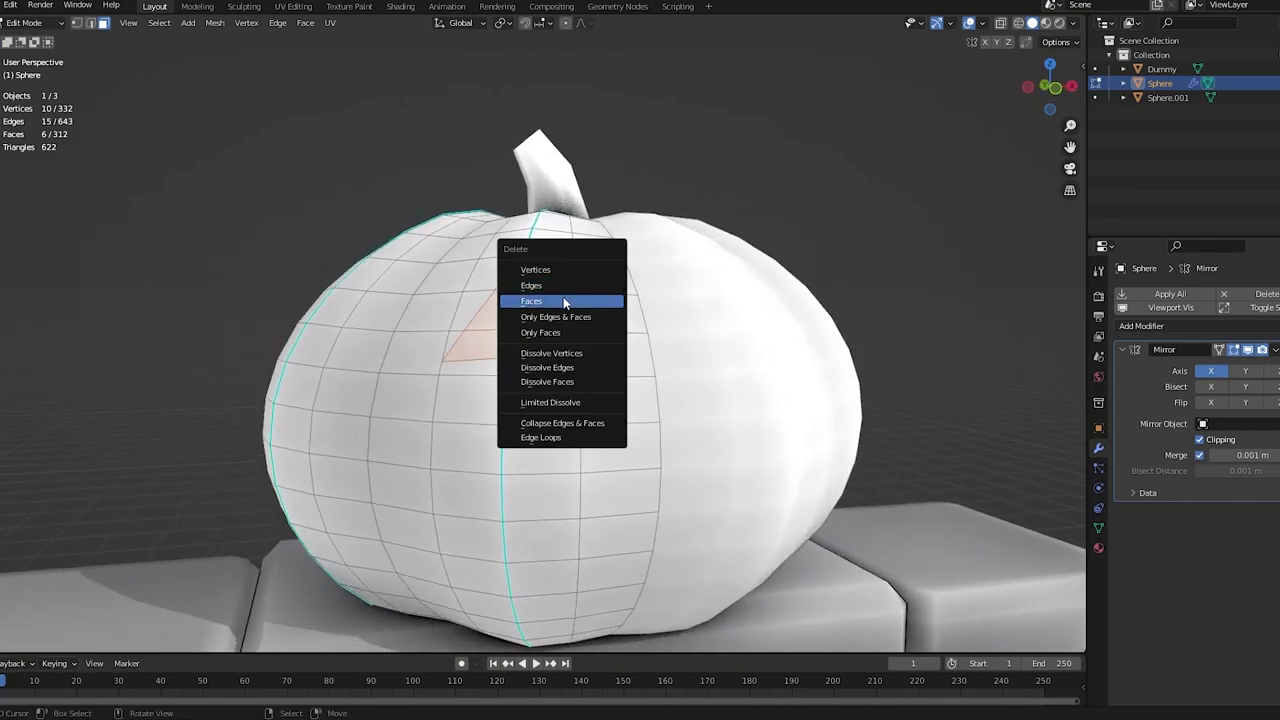
click(564, 302)
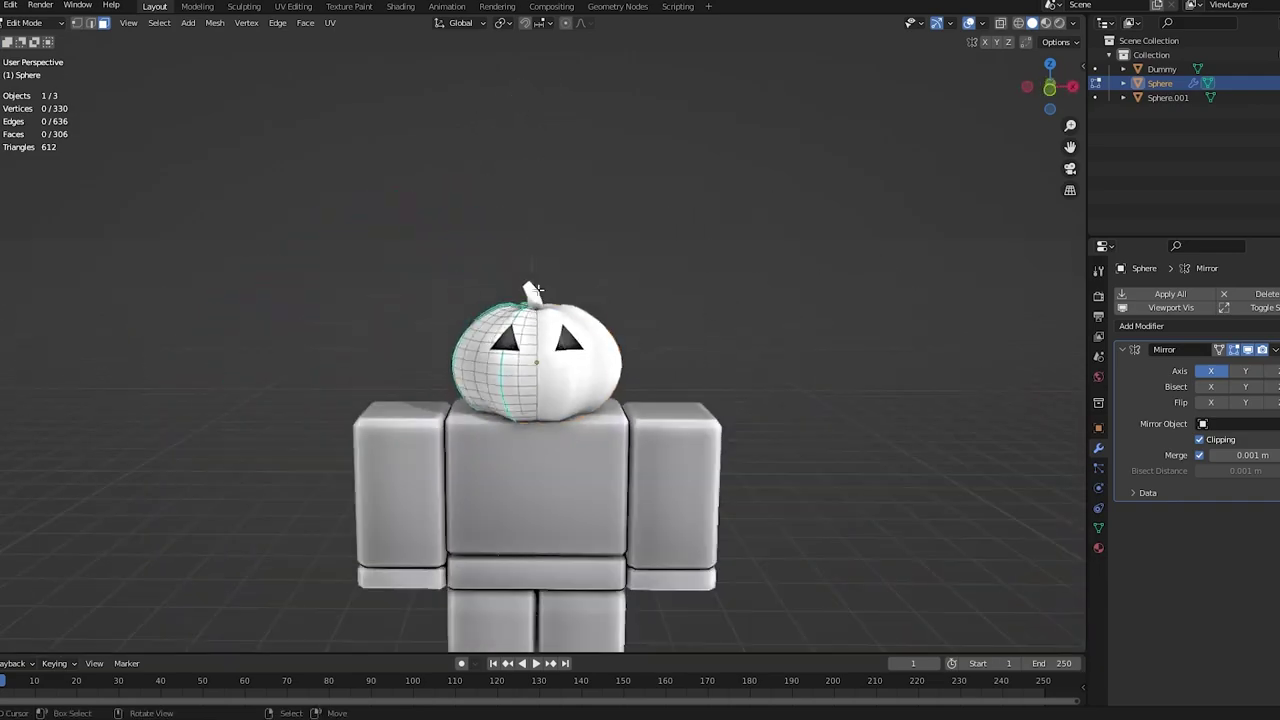
key(Tab)
scroll(553, 280, up, 5)
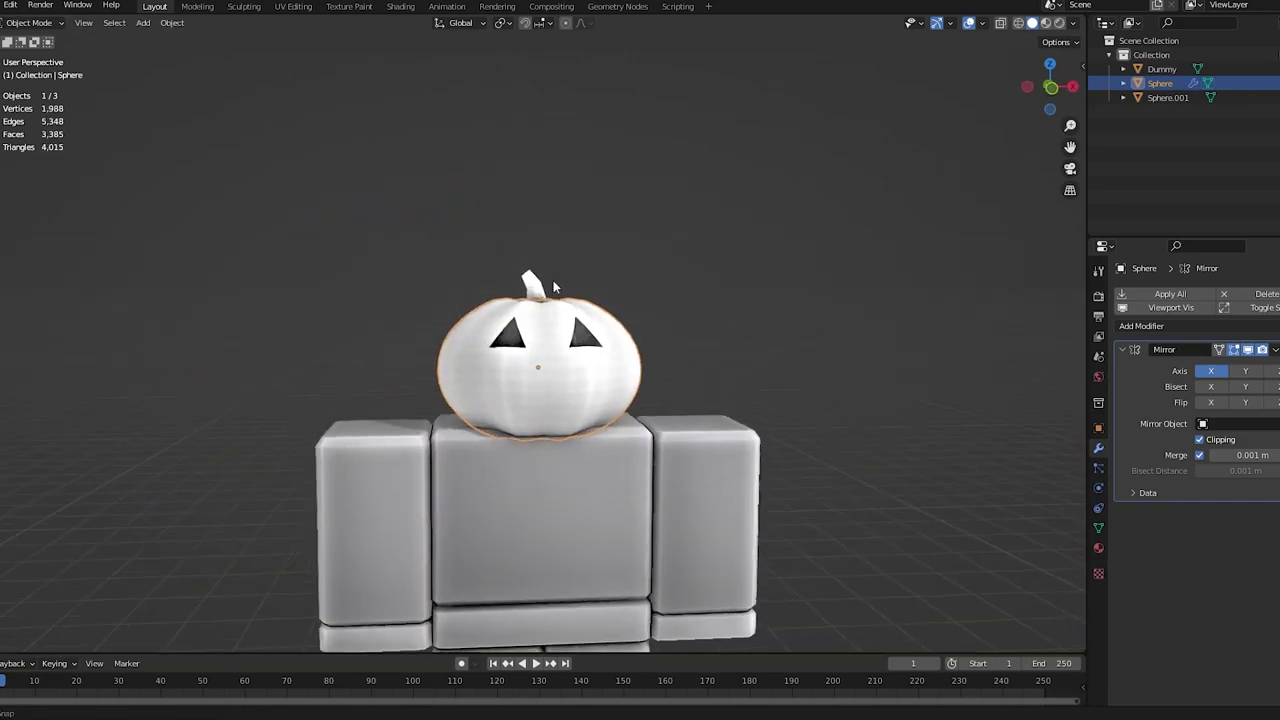
- Knife-cut the mouth's curved lower edge on the front of the pumpkin half, with one upward-pointing tooth, ending at the mirror seam
middle_drag(571, 271, 314, 220)
key(Tab)
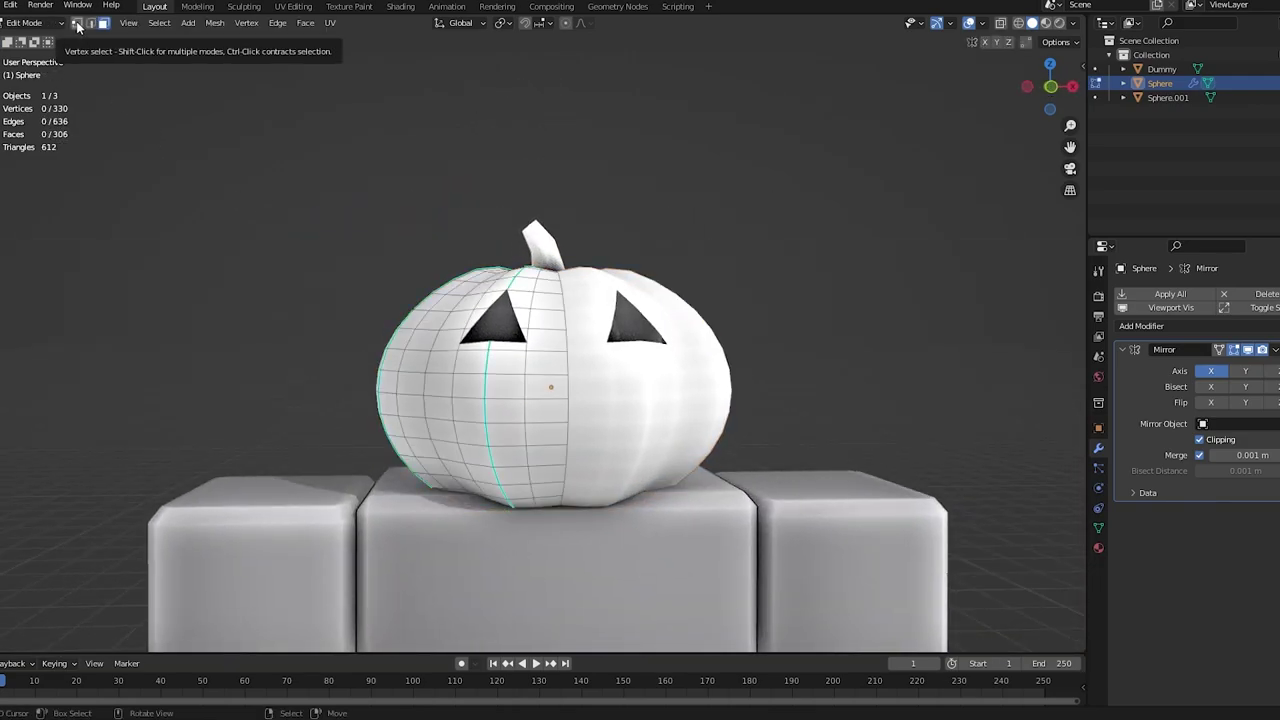
click(78, 25)
scroll(655, 265, up, 2)
middle_drag(657, 280, 706, 285)
scroll(705, 286, up, 2)
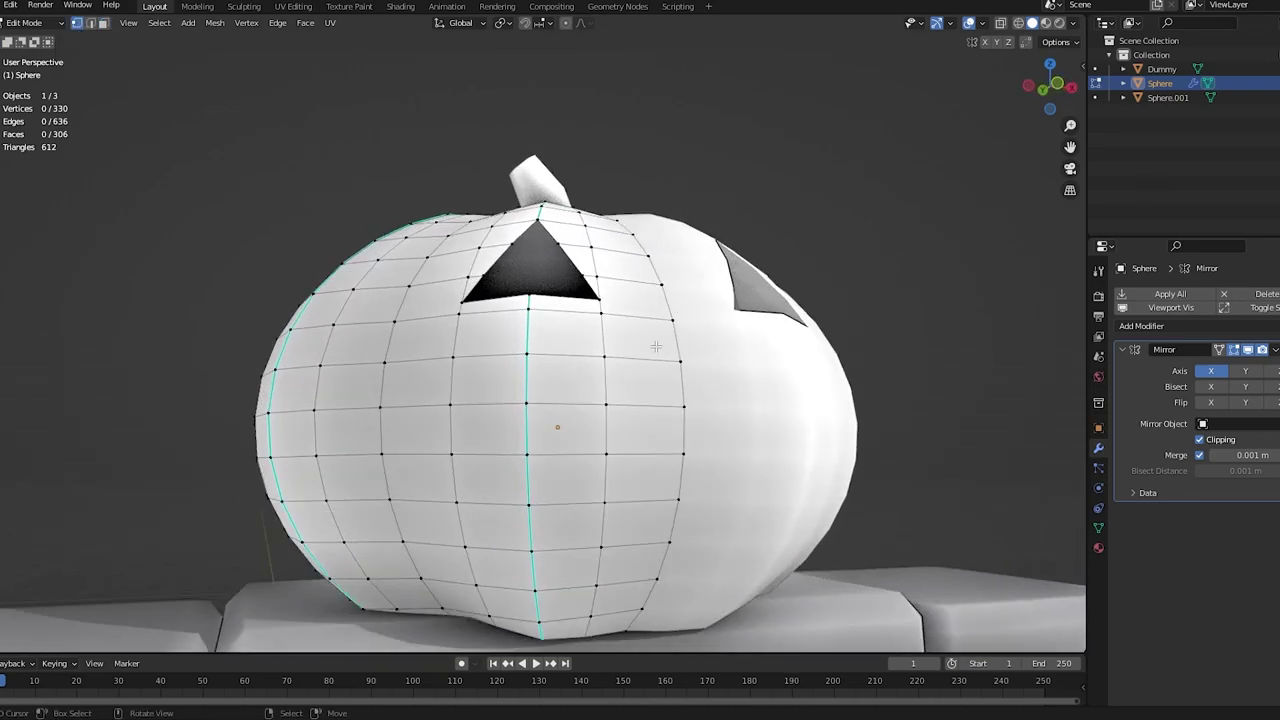
key(k)
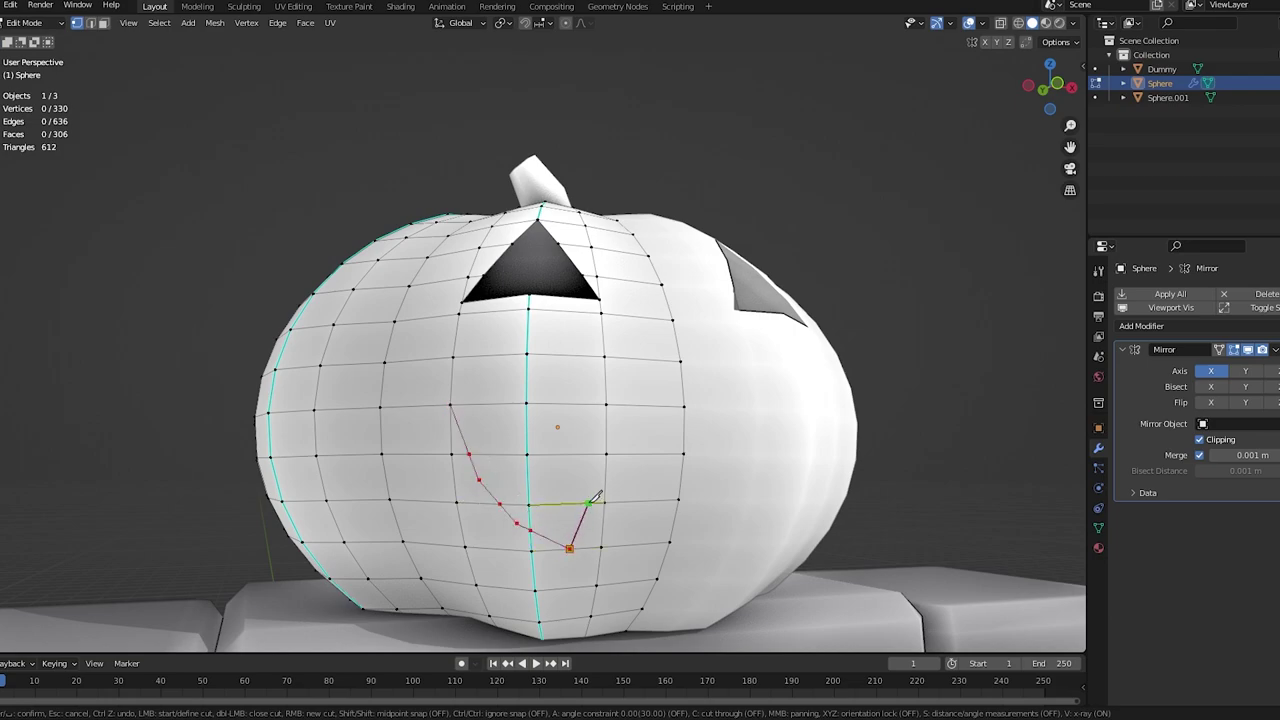
click(617, 552)
middle_drag(617, 552, 597, 455)
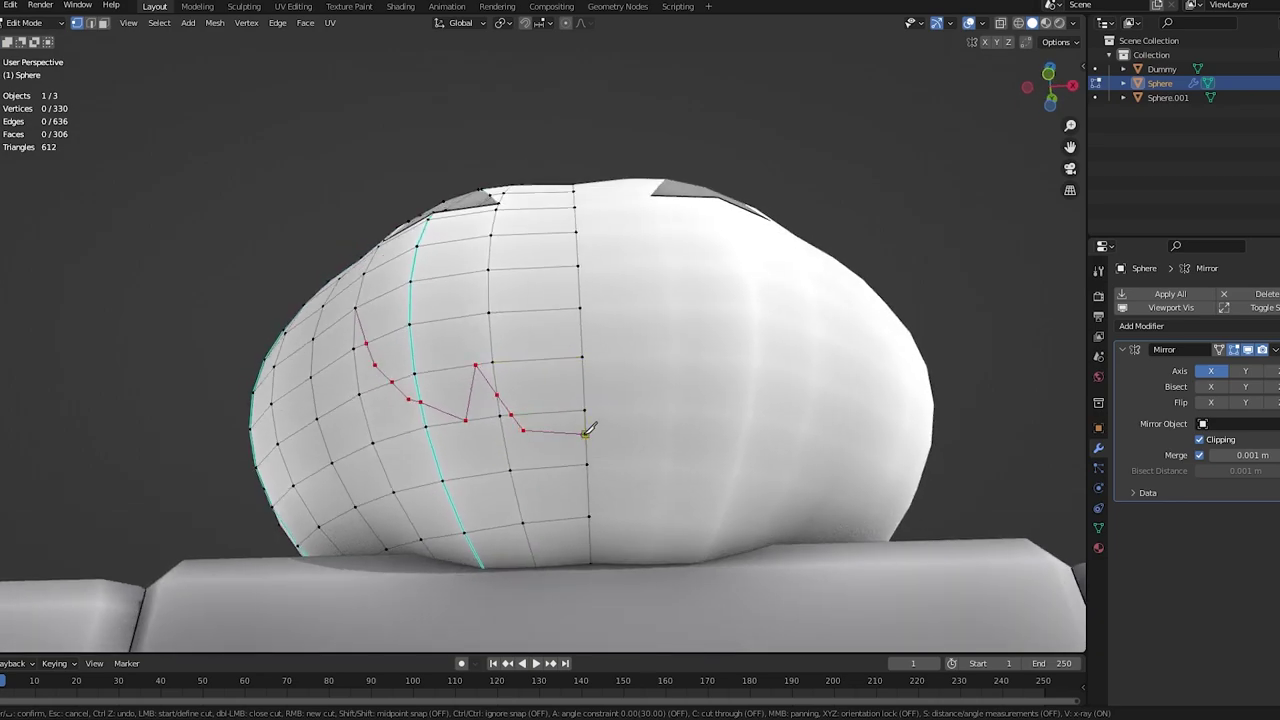
middle_drag(612, 372, 651, 446)
key(Return)
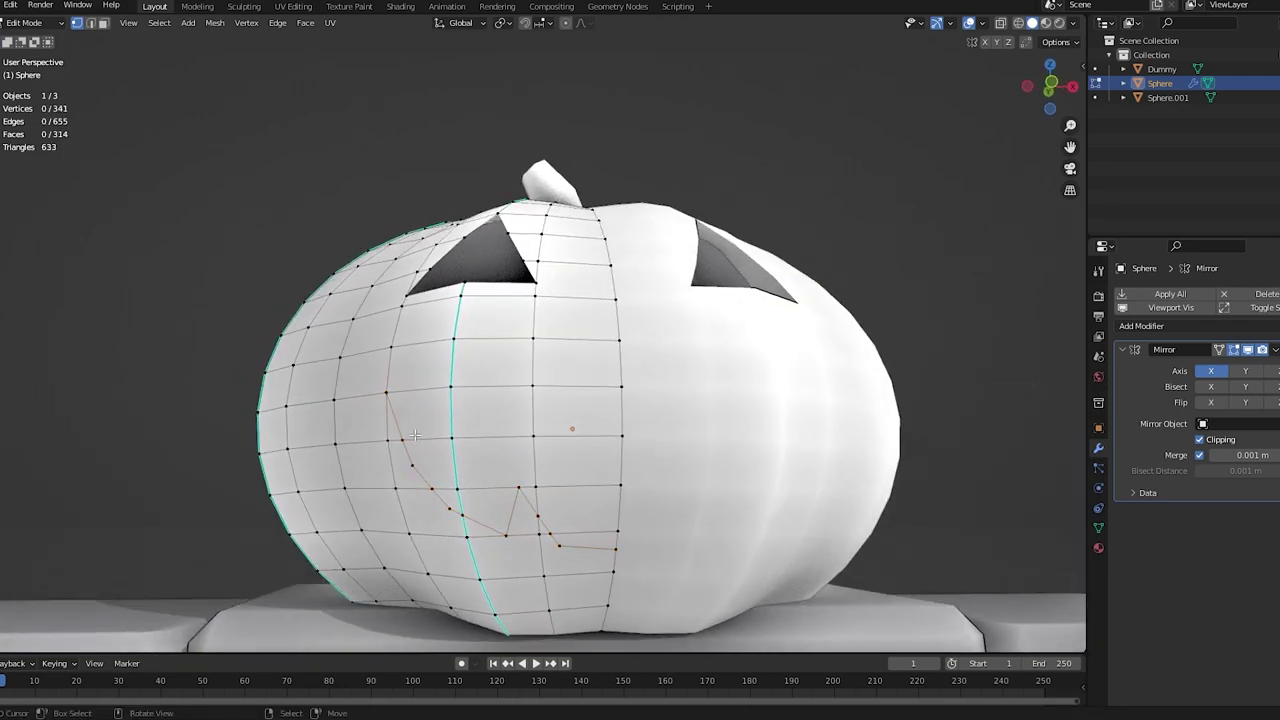
- Knife-cut the mouth's upper edge from the mouth corner to the mirror seam, with one small downward-pointing tooth
middle_drag(414, 434, 422, 390)
key(k)
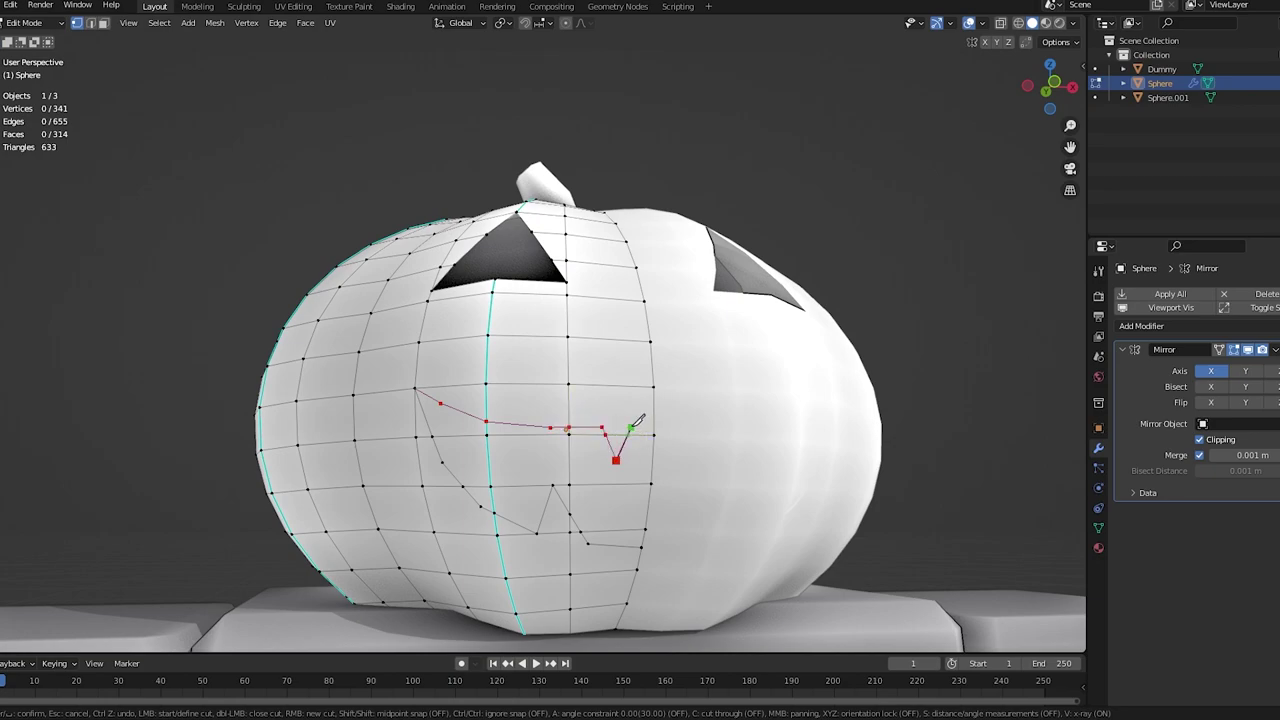
key(Return)
scroll(530, 366, down, 5)
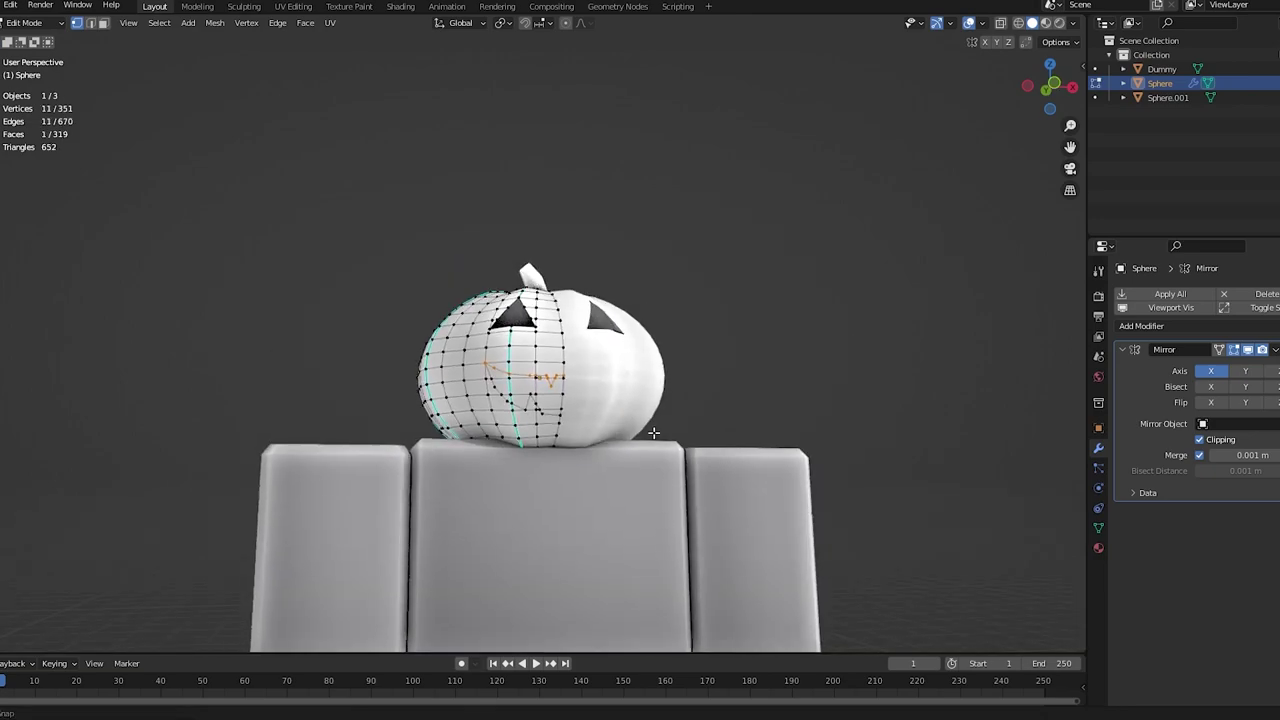
- Select all faces inside the toothed mouth outline and delete them to open the mirrored mouth
scroll(530, 366, up, 4)
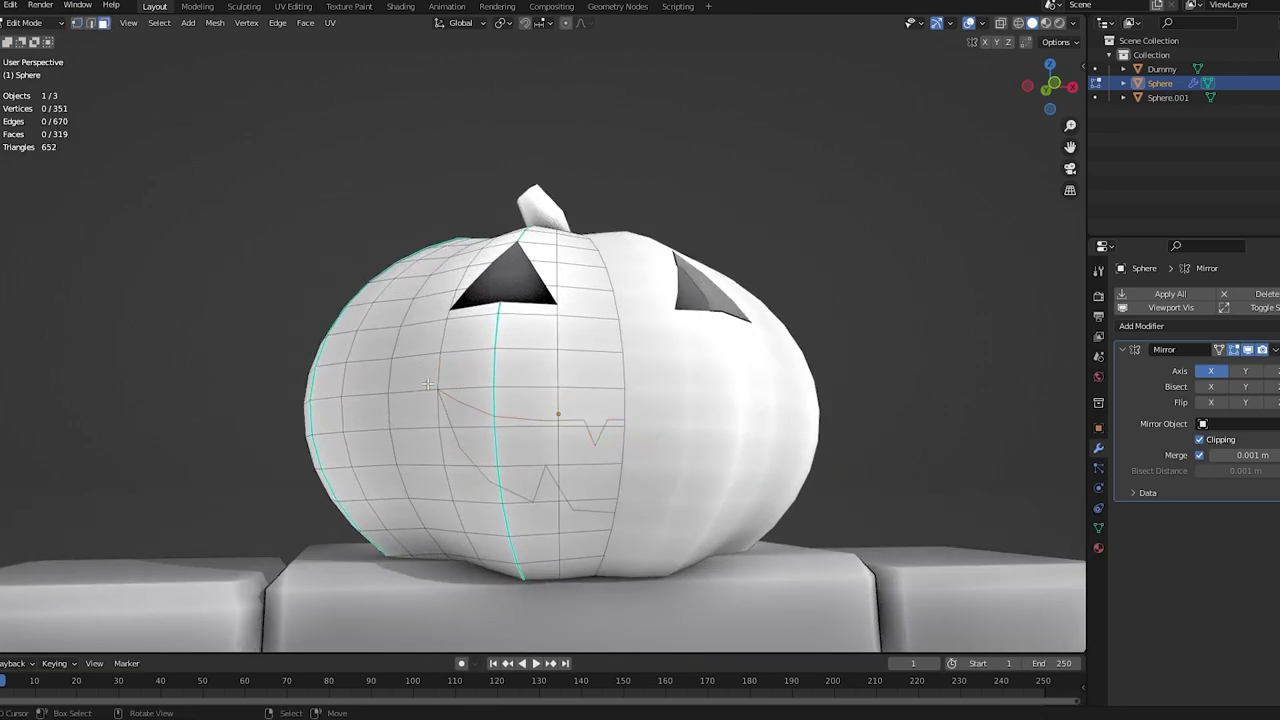
shift+click(473, 419)
shift+click(483, 440)
shift+click(526, 440)
shift+click(509, 424)
shift+click(567, 425)
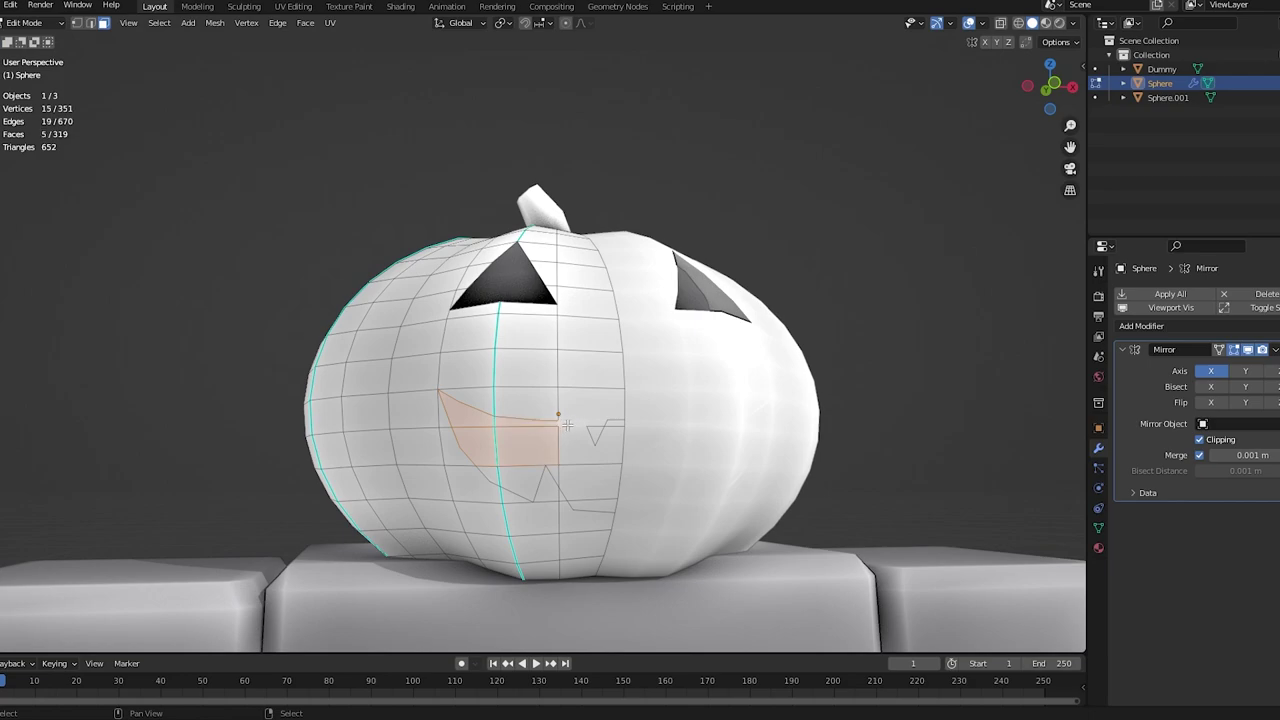
shift+click(612, 425)
shift+click(600, 488)
shift+click(591, 505)
shift+click(531, 476)
shift+click(556, 471)
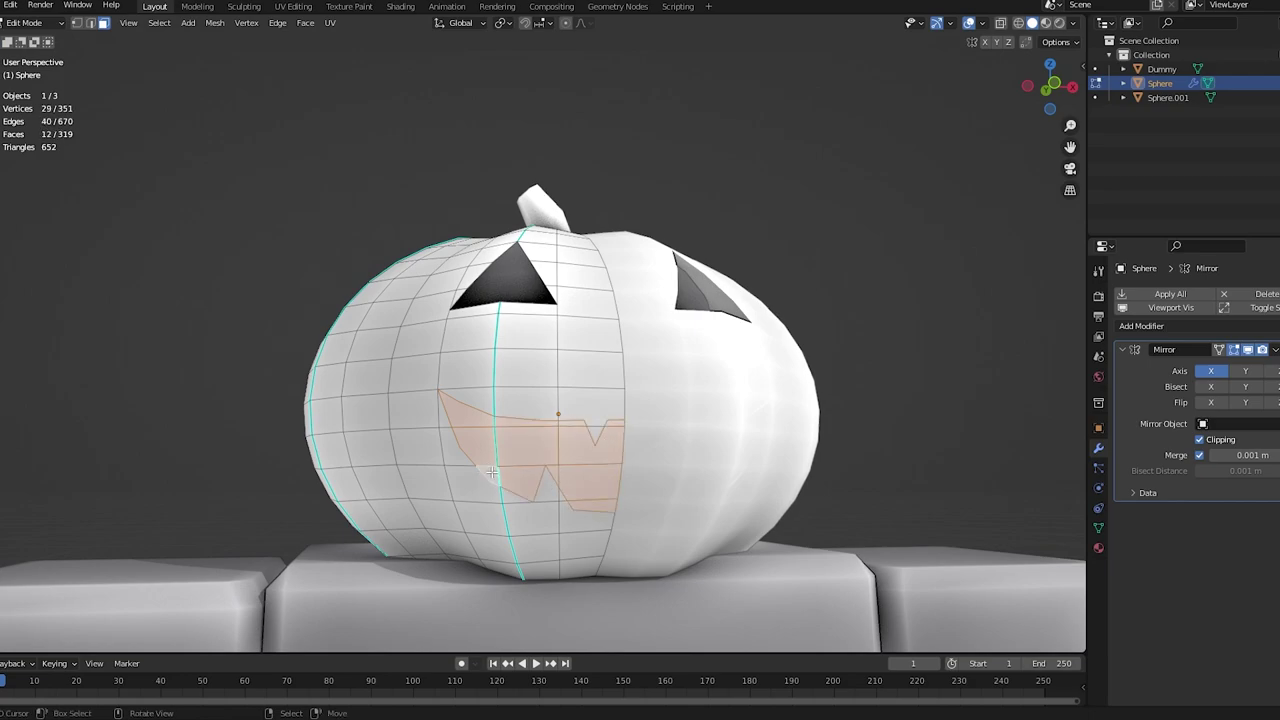
key(x)
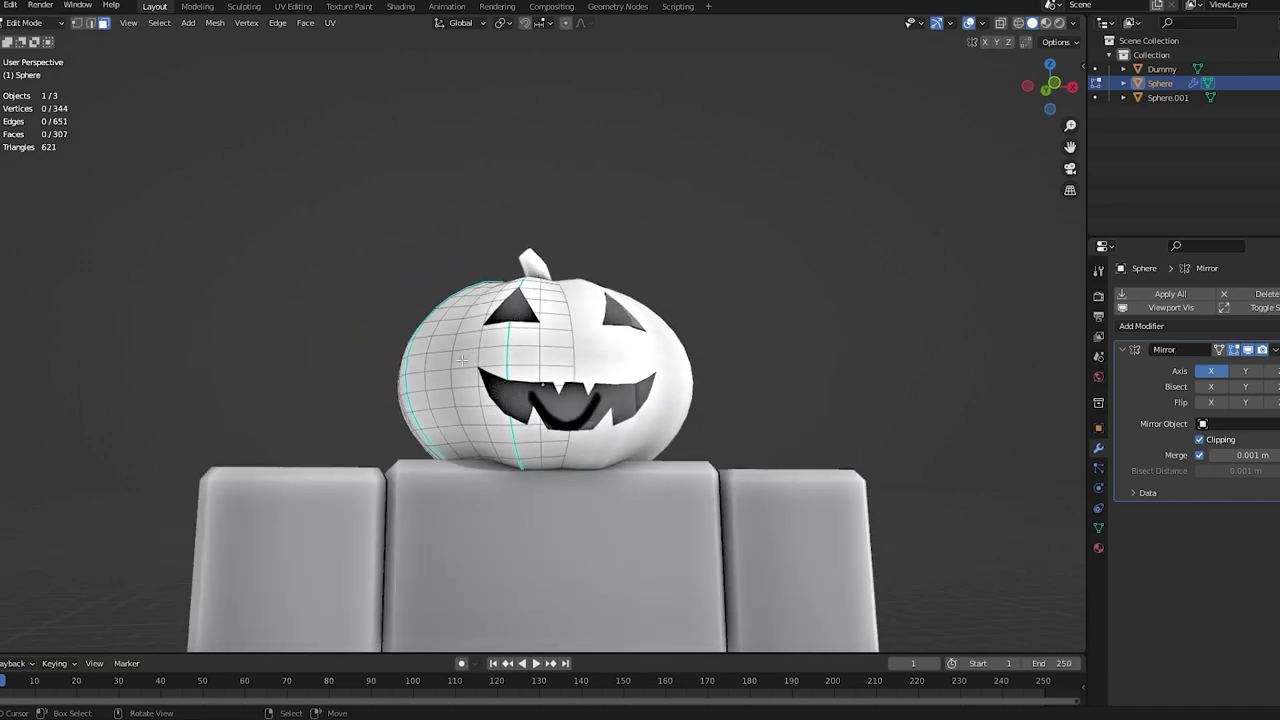
- Return to Object Mode, save the file, and enable Backface Culling in the viewport shading options
scroll(500, 370, down, 2)
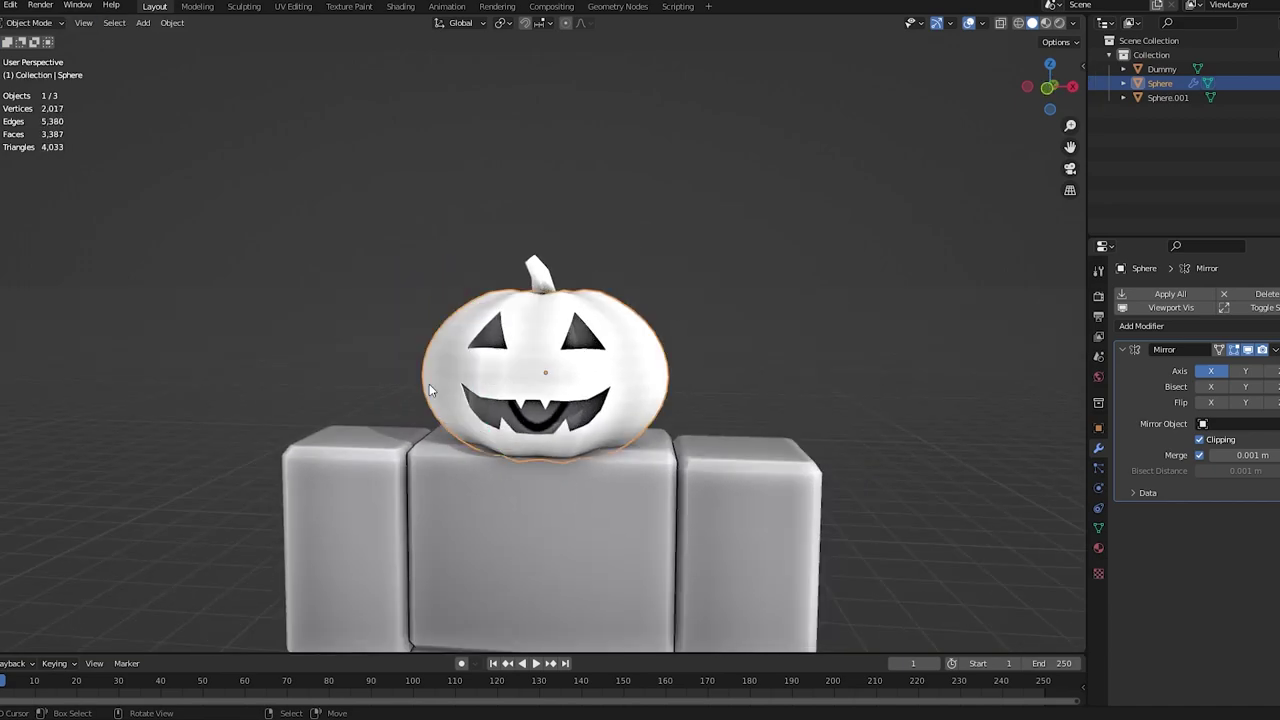
middle_drag(500, 370, 911, 181)
key(ctrl+s)
scroll(480, 357, up, 2)
scroll(529, 349, up, 4)
scroll(511, 303, down, 2)
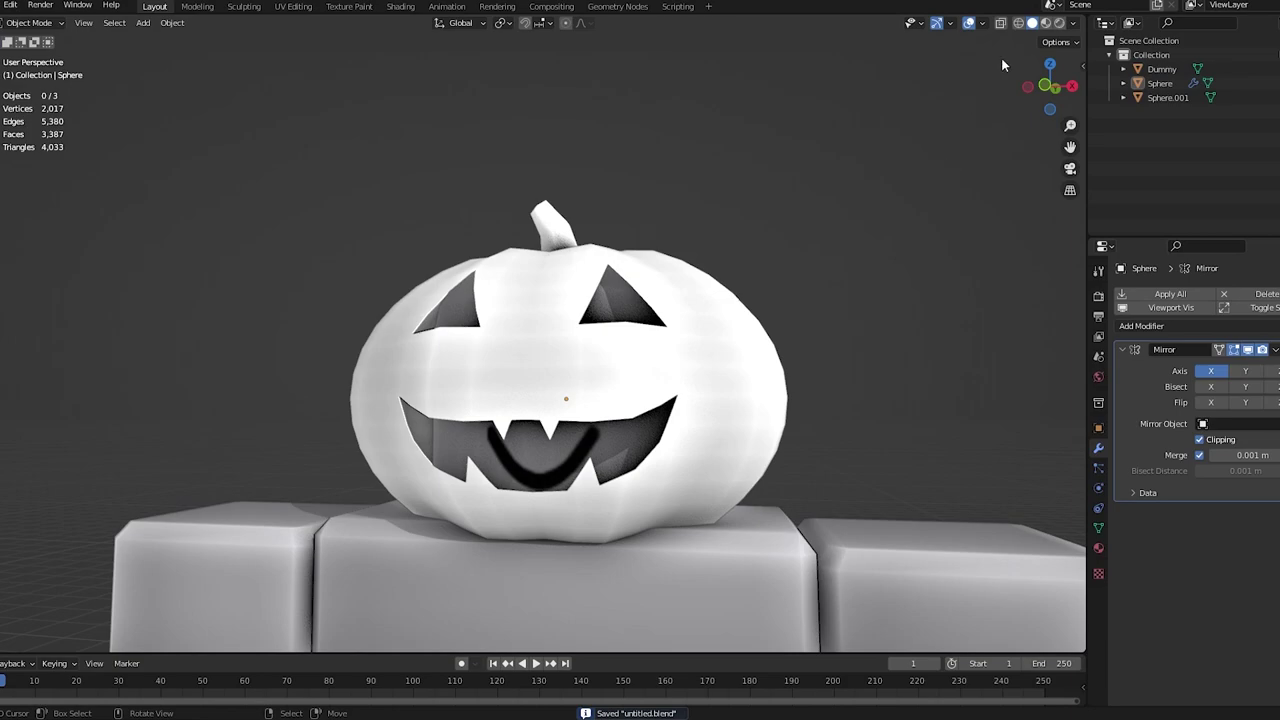
click(1074, 23)
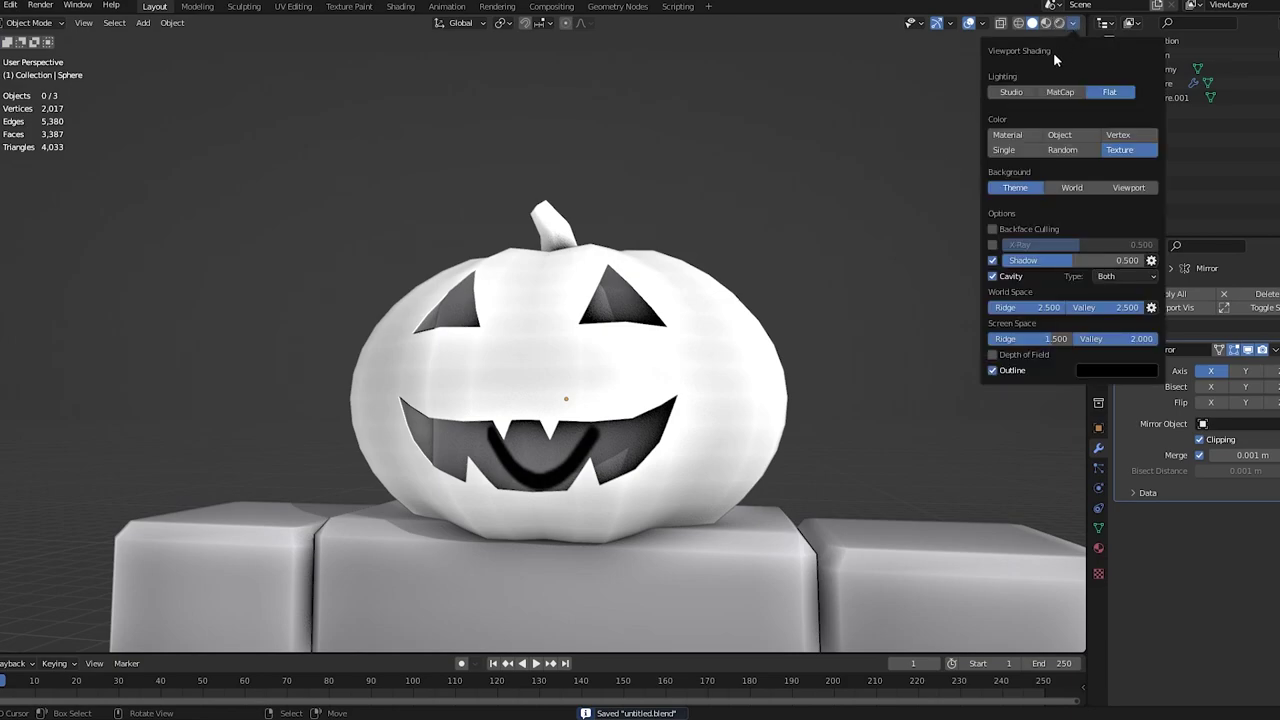
click(1008, 229)
- Examine the thin pumpkin shell through the eye and mouth openings from several angles
scroll(714, 193, down, 3)
middle_drag(714, 193, 711, 226)
scroll(731, 220, down, 5)
scroll(716, 201, up, 2)
scroll(726, 190, up, 8)
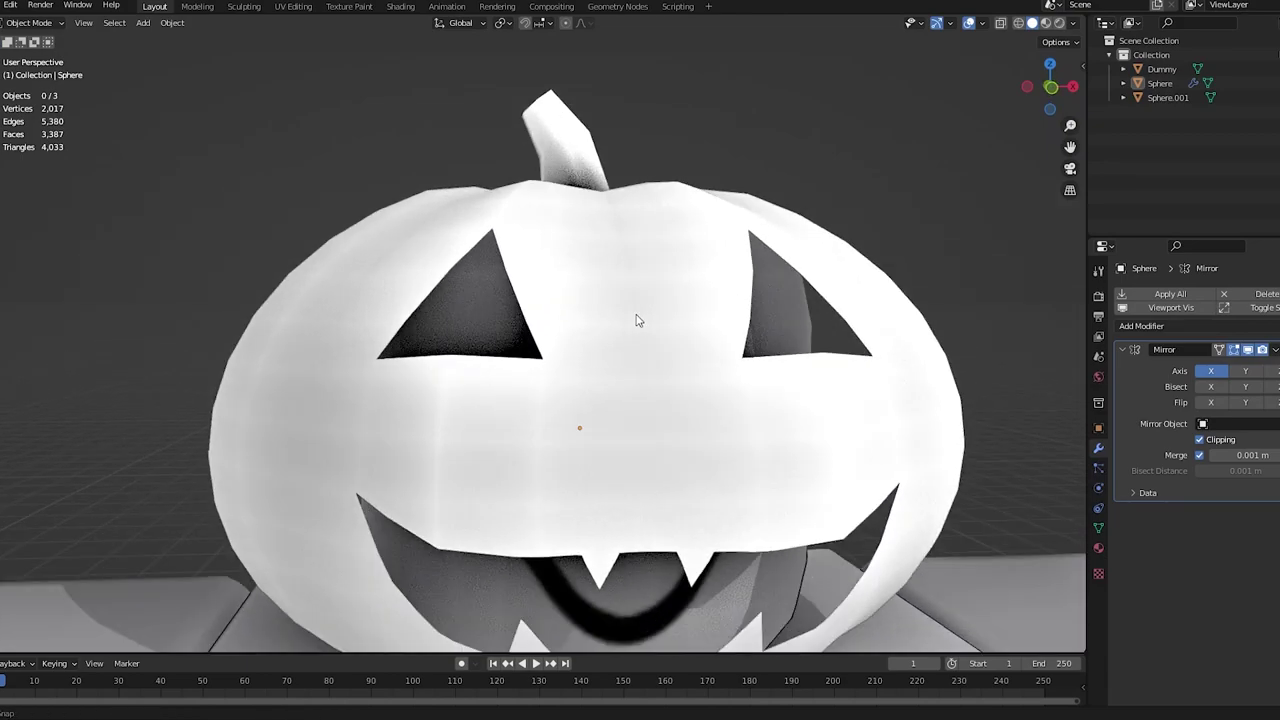
middle_drag(637, 320, 408, 299)
scroll(849, 305, up, 4)
scroll(750, 304, up, 3)
scroll(720, 299, down, 4)
scroll(720, 299, down, 8)
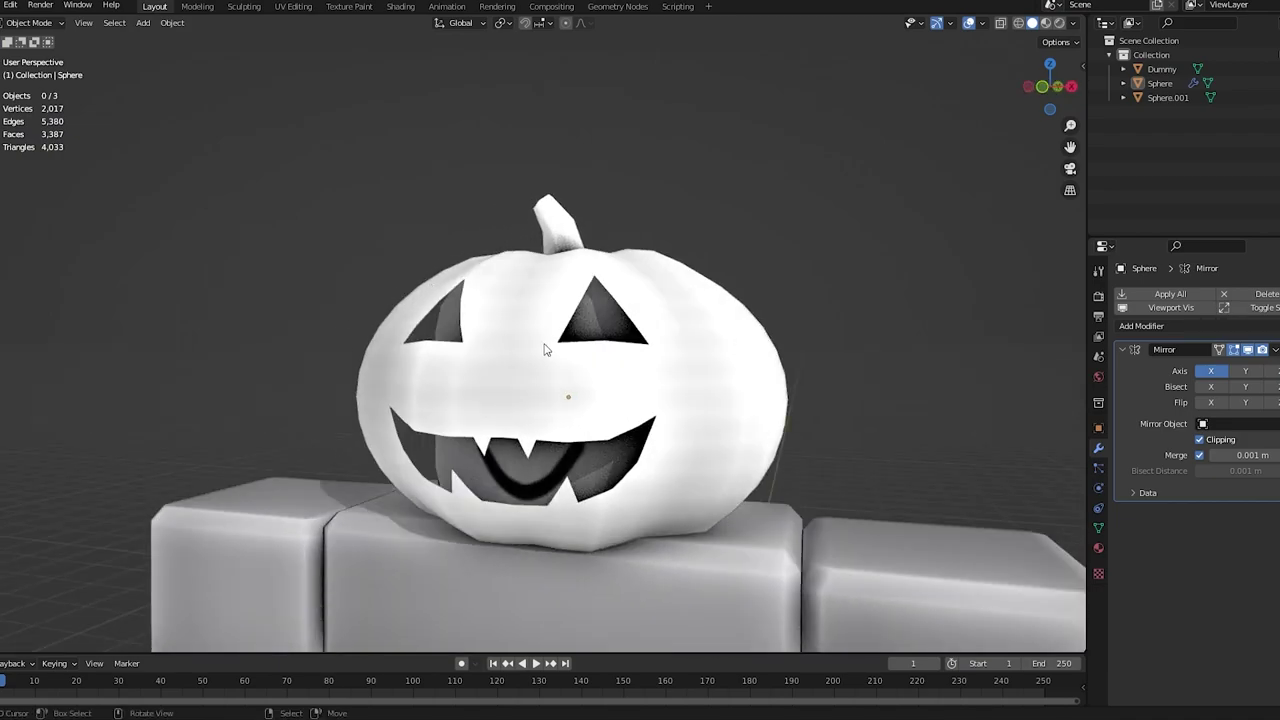
scroll(535, 345, down, 3)
middle_drag(535, 345, 347, 455)
scroll(508, 354, up, 4)
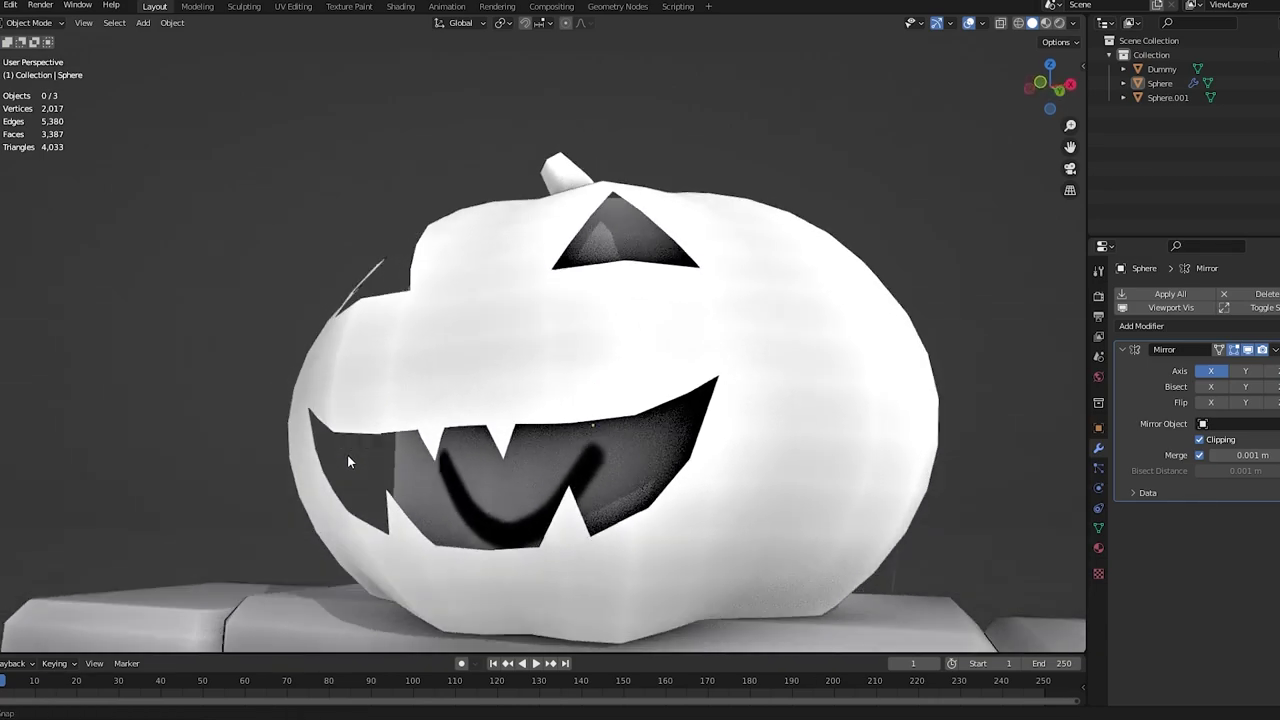
scroll(360, 470, down, 6)
click(1073, 23)
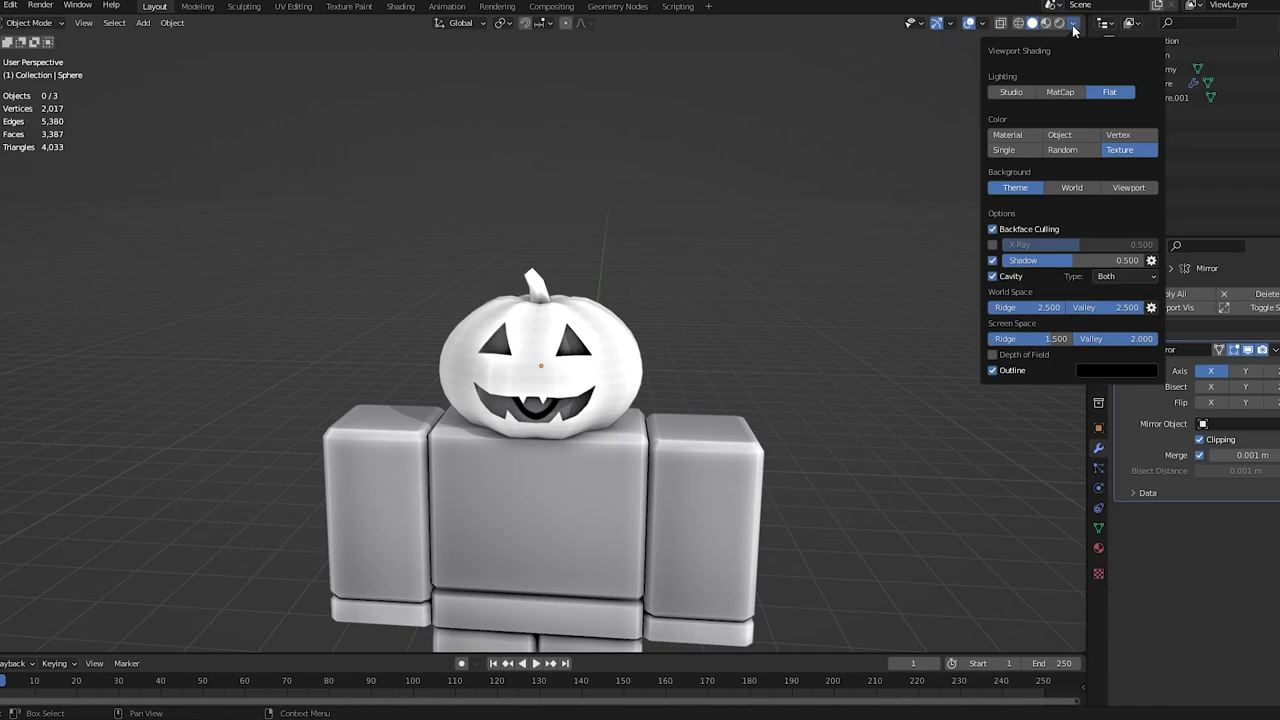
middle_drag(640, 251, 630, 342)
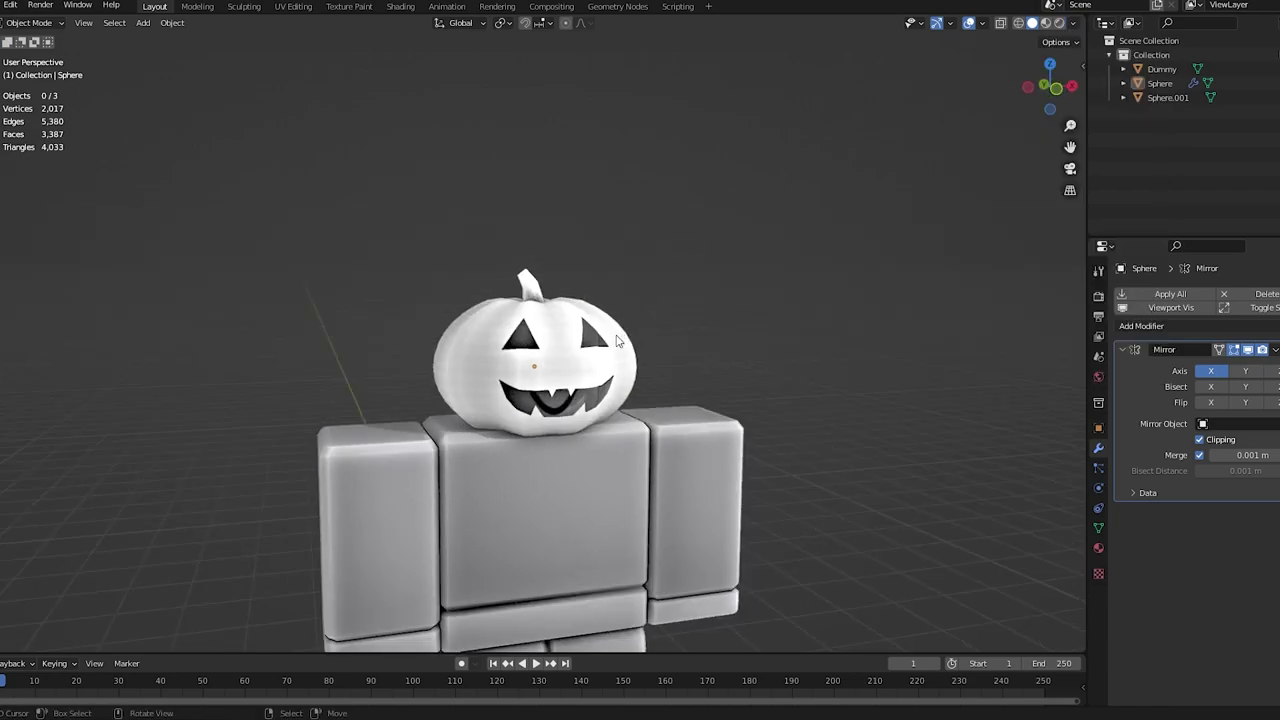
- Try moving the stem away from the pumpkin body, and undo the move
click(617, 341)
scroll(600, 337, up, 5)
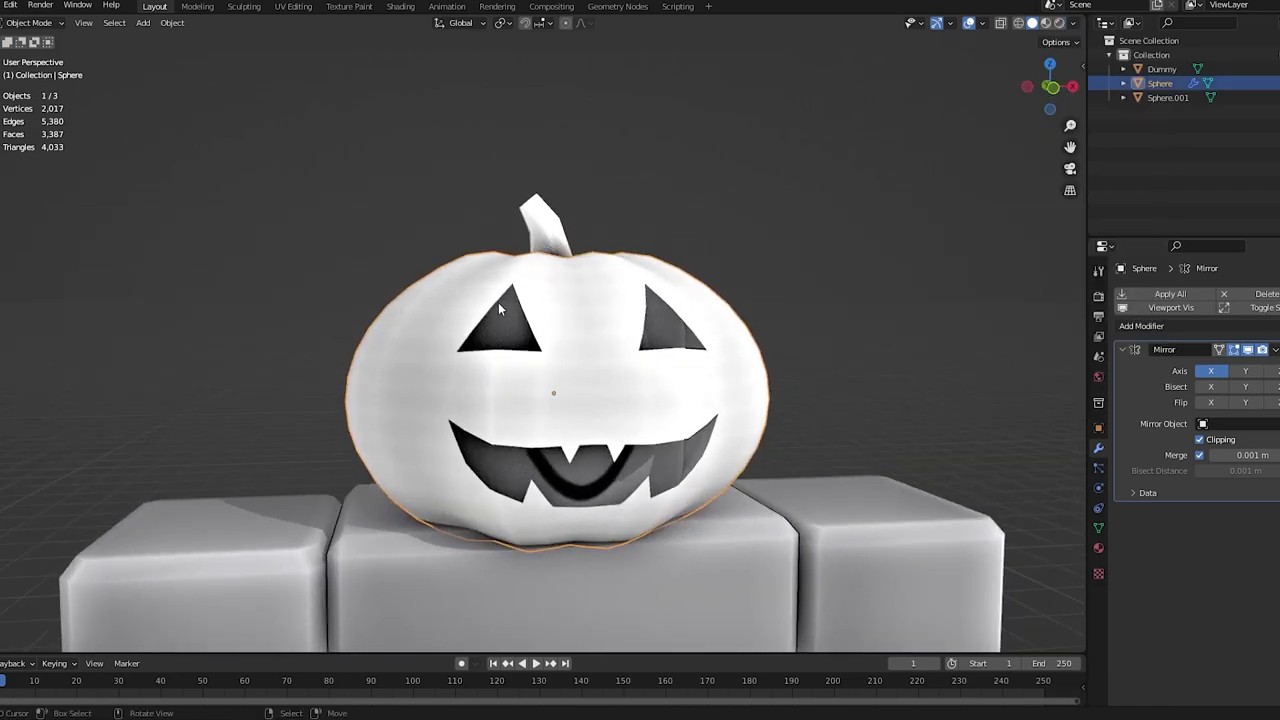
drag(560, 235, 495, 125)
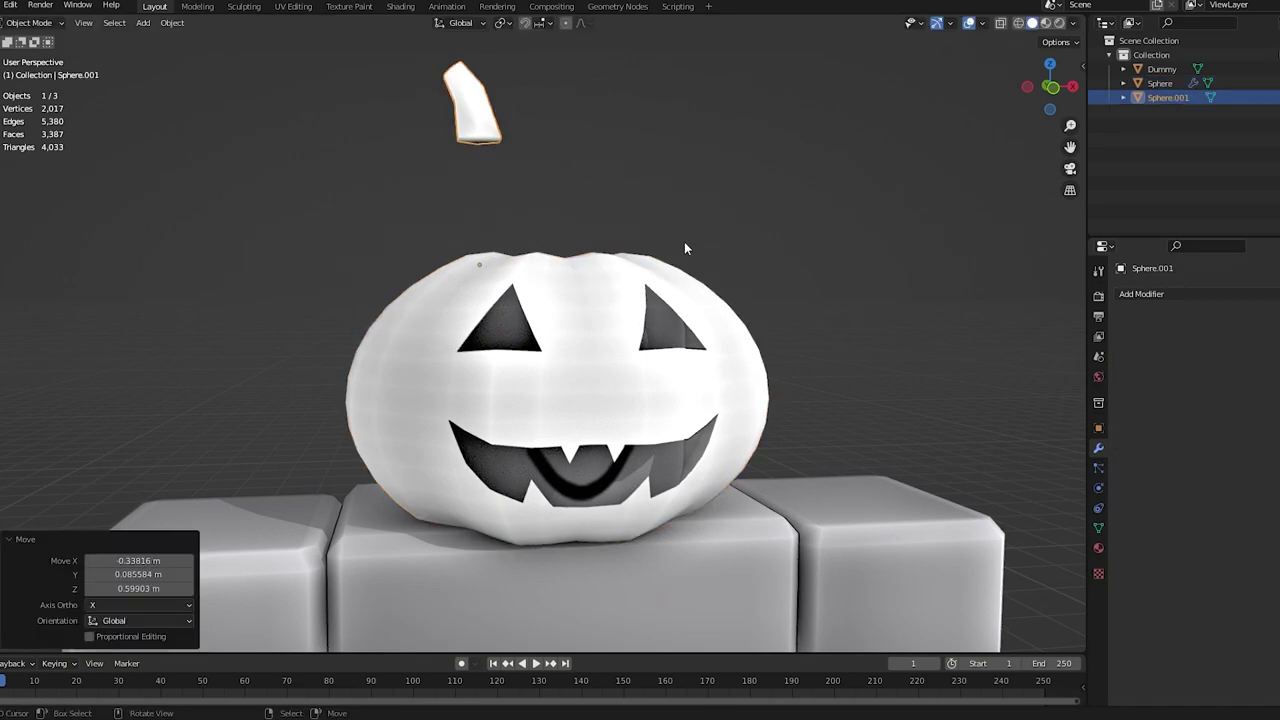
key(ctrl+z)
- Add a Solidify modifier to the pumpkin body and set its thickness to 0.11 m
click(720, 314)
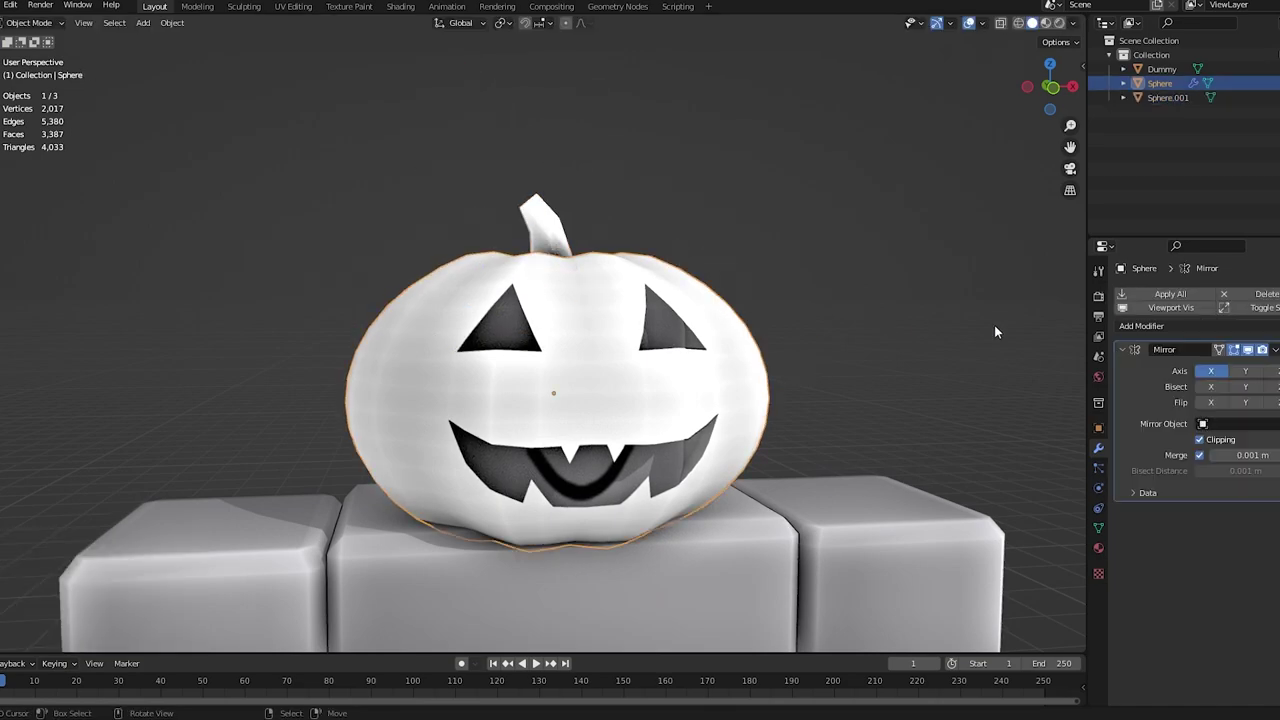
click(1162, 326)
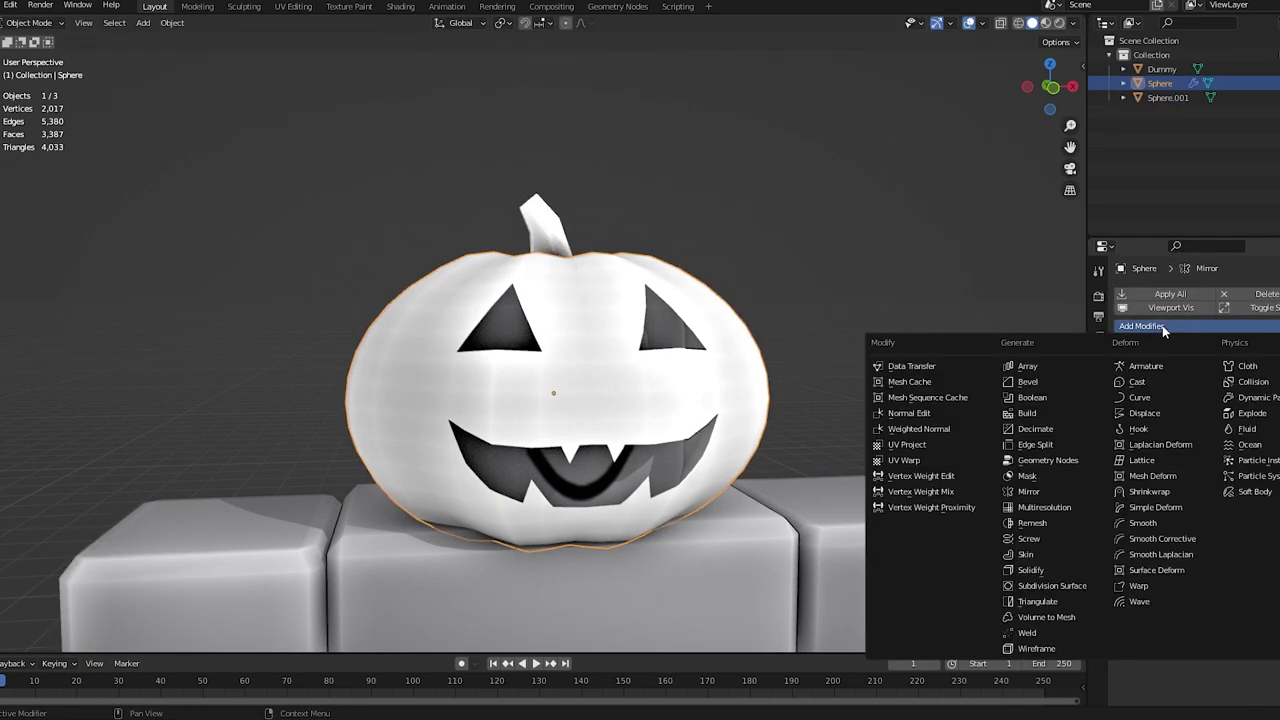
click(1040, 570)
scroll(774, 383, up, 6)
scroll(788, 375, down, 6)
middle_drag(765, 382, 667, 370)
scroll(640, 372, up, 4)
scroll(590, 366, down, 4)
scroll(583, 380, up, 7)
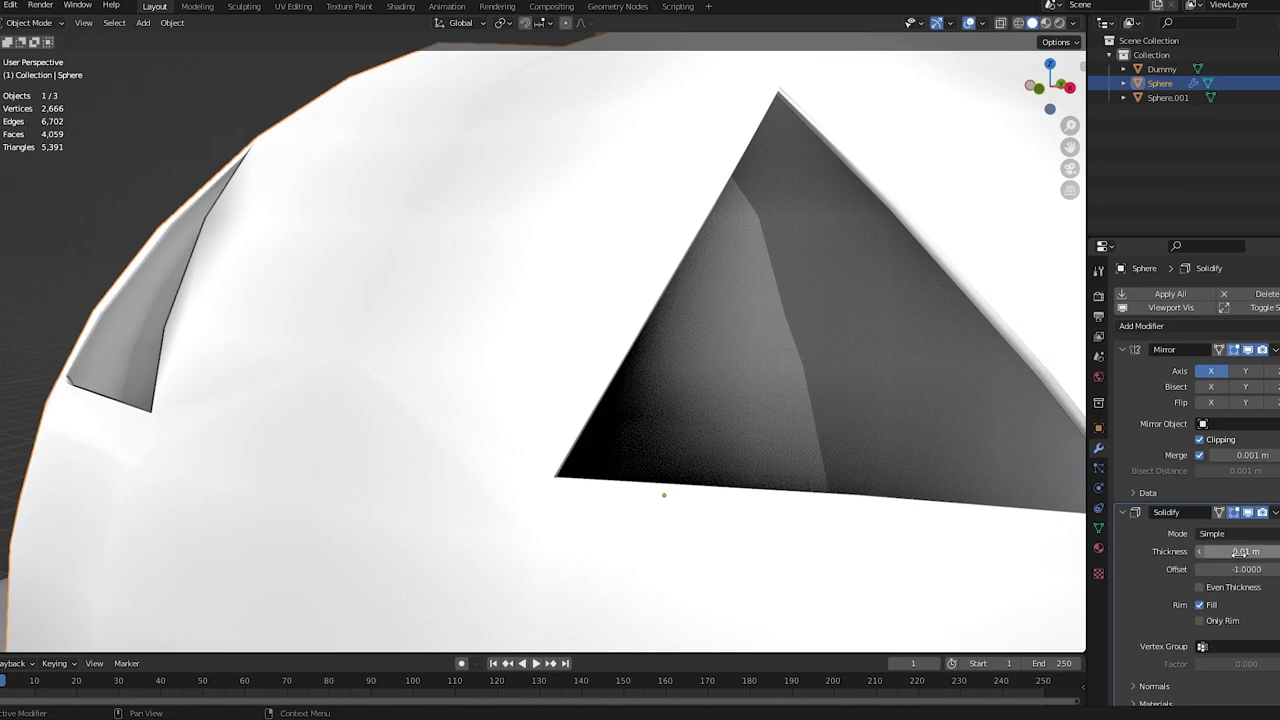
mouse_move(1240, 552)
mouse_down()
mouse_move(1222, 552)
mouse_move(1256, 551)
mouse_up()
scroll(790, 440, down, 6)
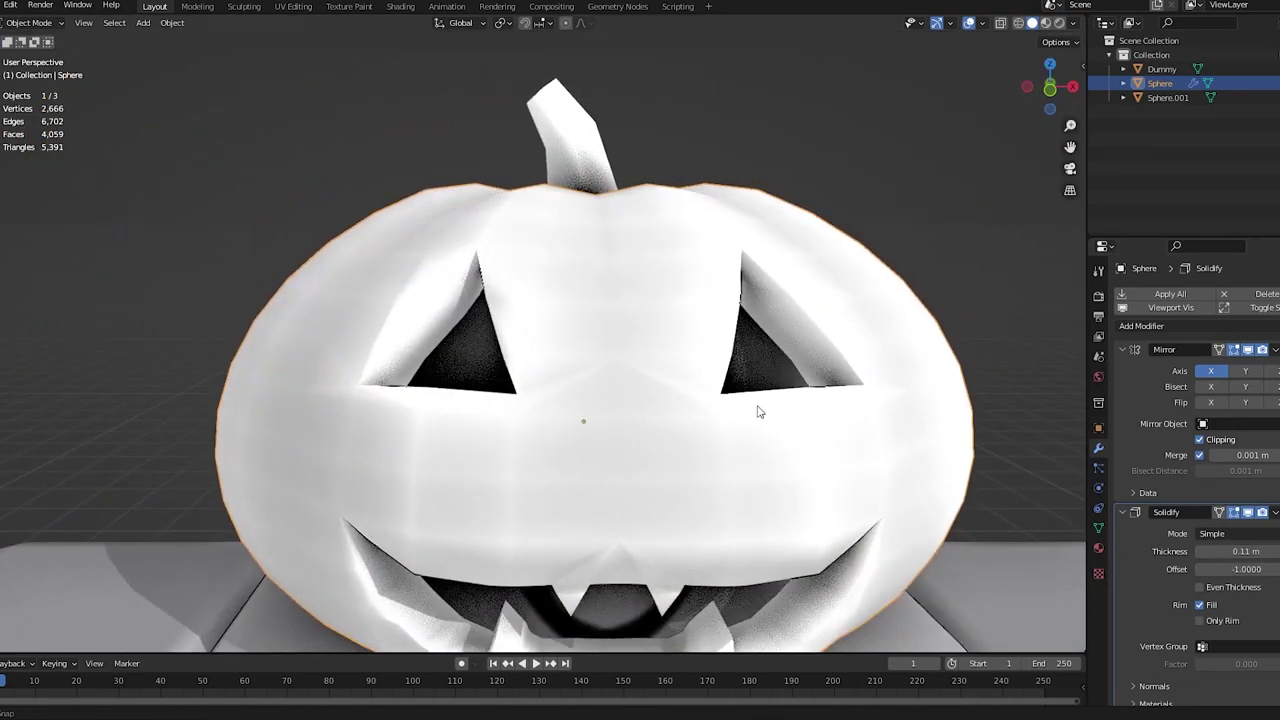
- Check the thickened face openings, deselect the pumpkin body, and save the file
middle_drag(757, 408, 581, 348)
scroll(829, 400, up, 3)
scroll(829, 388, down, 3)
click(829, 388)
scroll(682, 402, down, 4)
key(ctrl+s)
scroll(668, 415, down, 2)
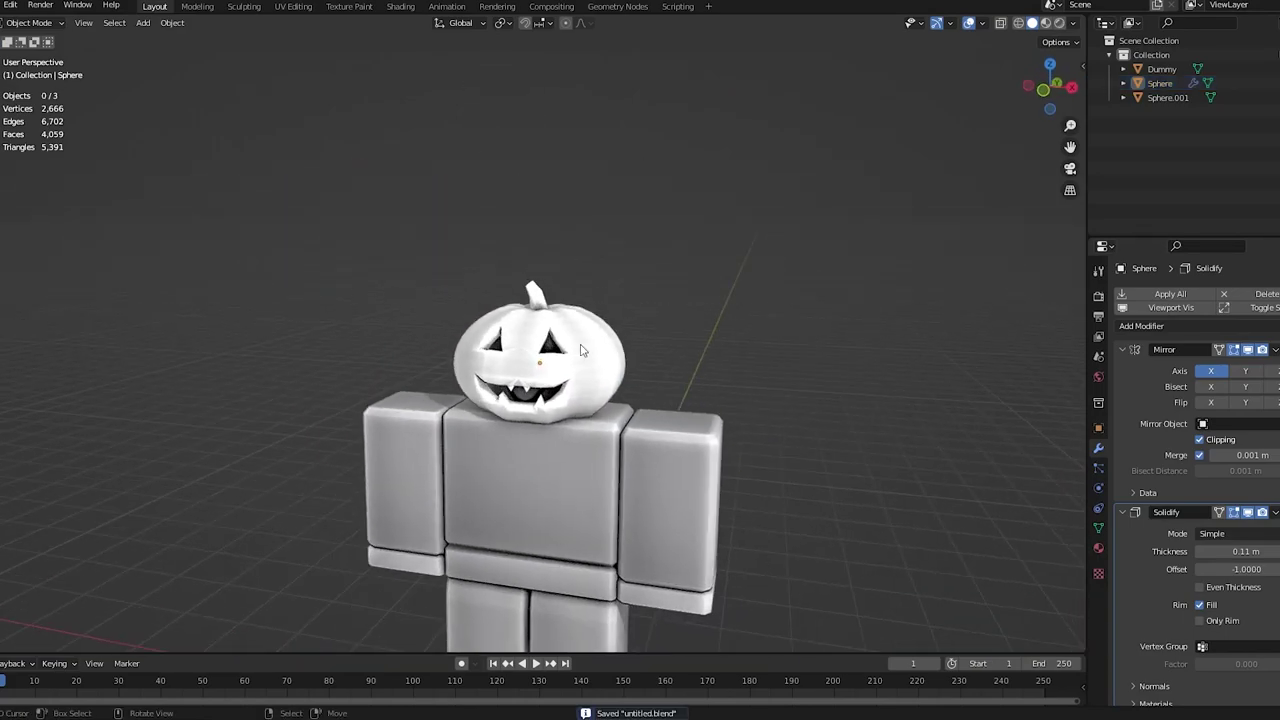
- Try a Solidify thickness of -0.06 m on the pumpkin body and save the file
click(597, 333)
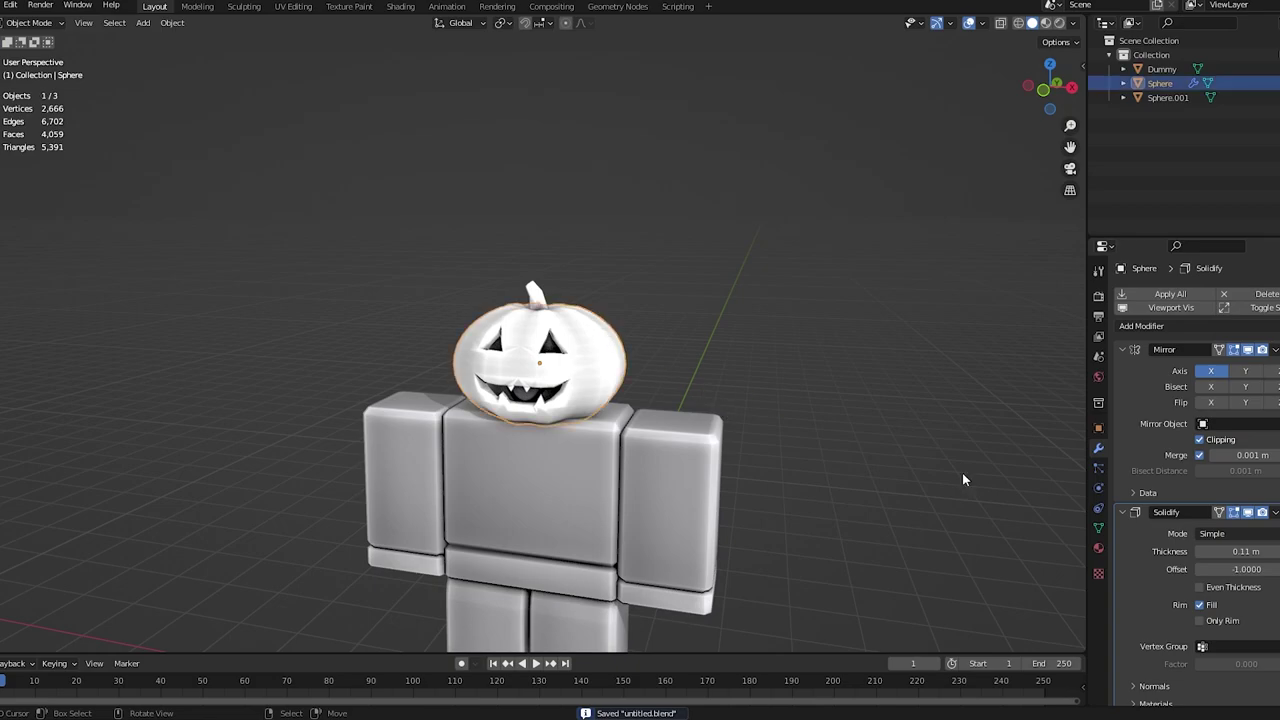
drag(1245, 551, 1015, 551)
drag(1100, 551, 1253, 551)
middle_drag(590, 305, 633, 300)
click(694, 294)
scroll(642, 285, down, 9)
scroll(642, 285, up, 9)
key(ctrl+s)
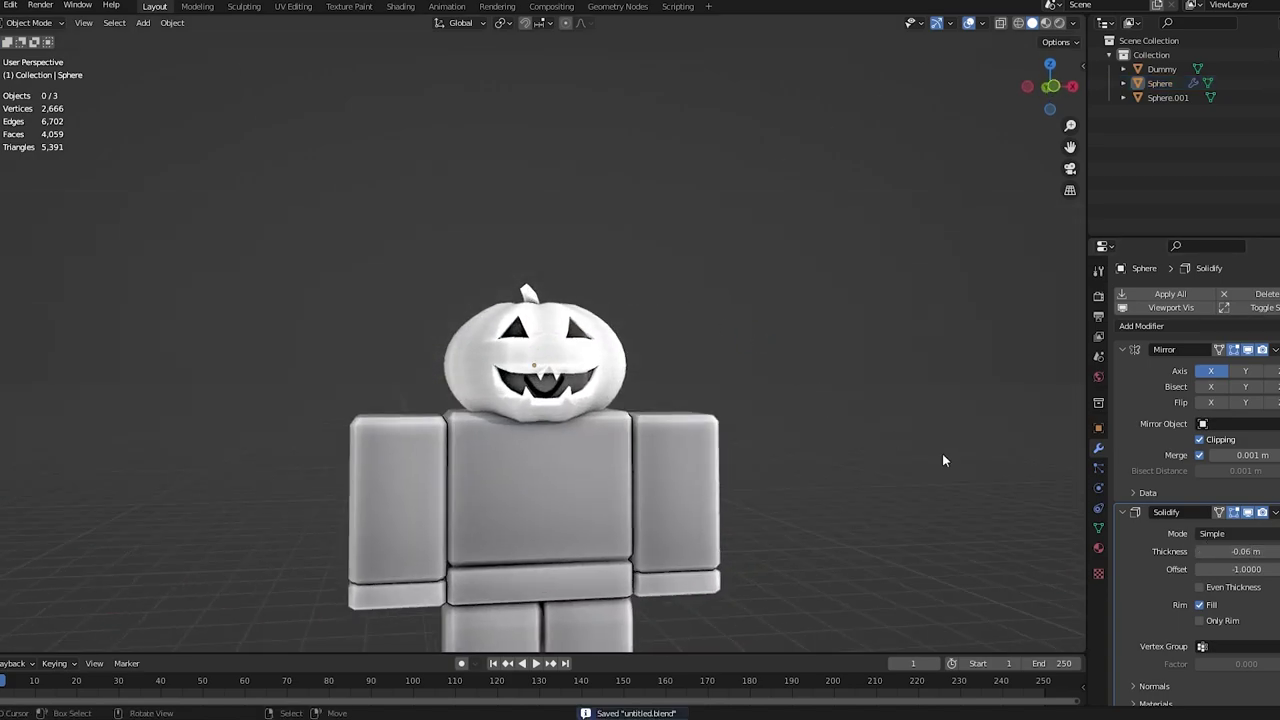
- Set the pumpkin body's Solidify thickness to 0.08 m and save the file
mouse_move(1250, 551)
mouse_down()
mouse_move(1234, 551)
mouse_move(1262, 551)
mouse_up()
scroll(627, 363, down, 3)
scroll(647, 317, up, 6)
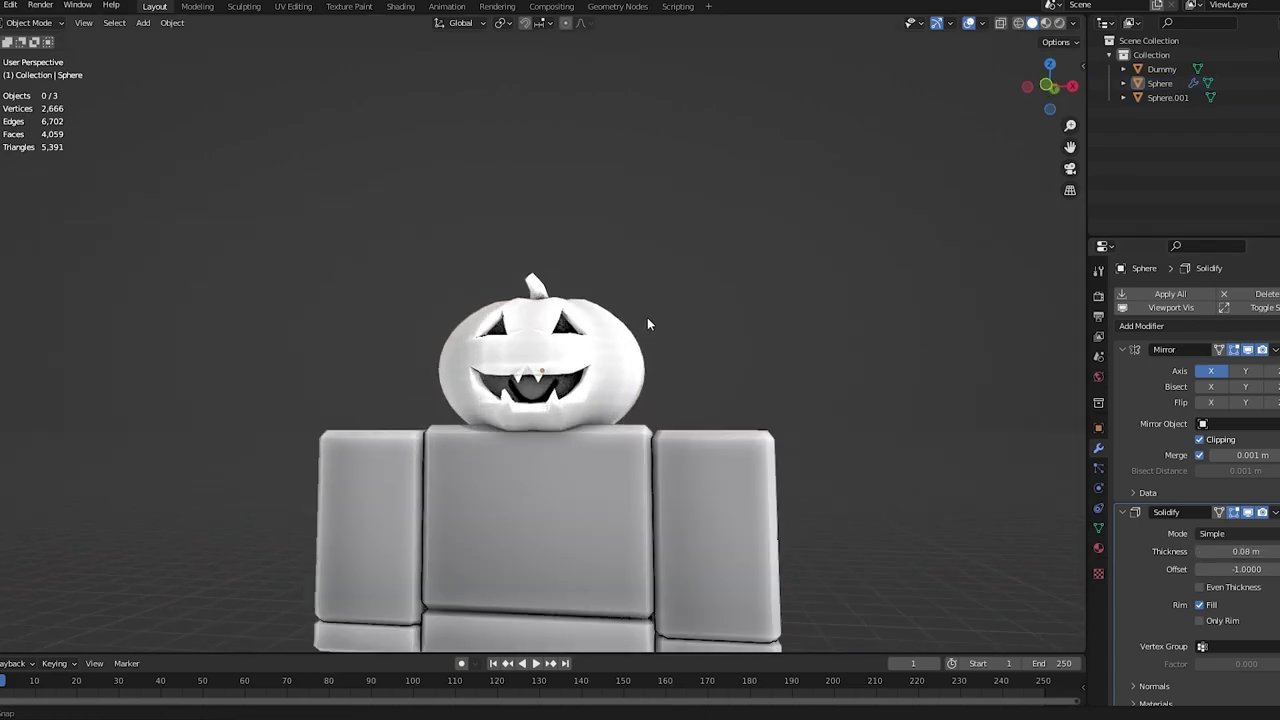
key(ctrl+s)
middle_drag(647, 317, 659, 366)
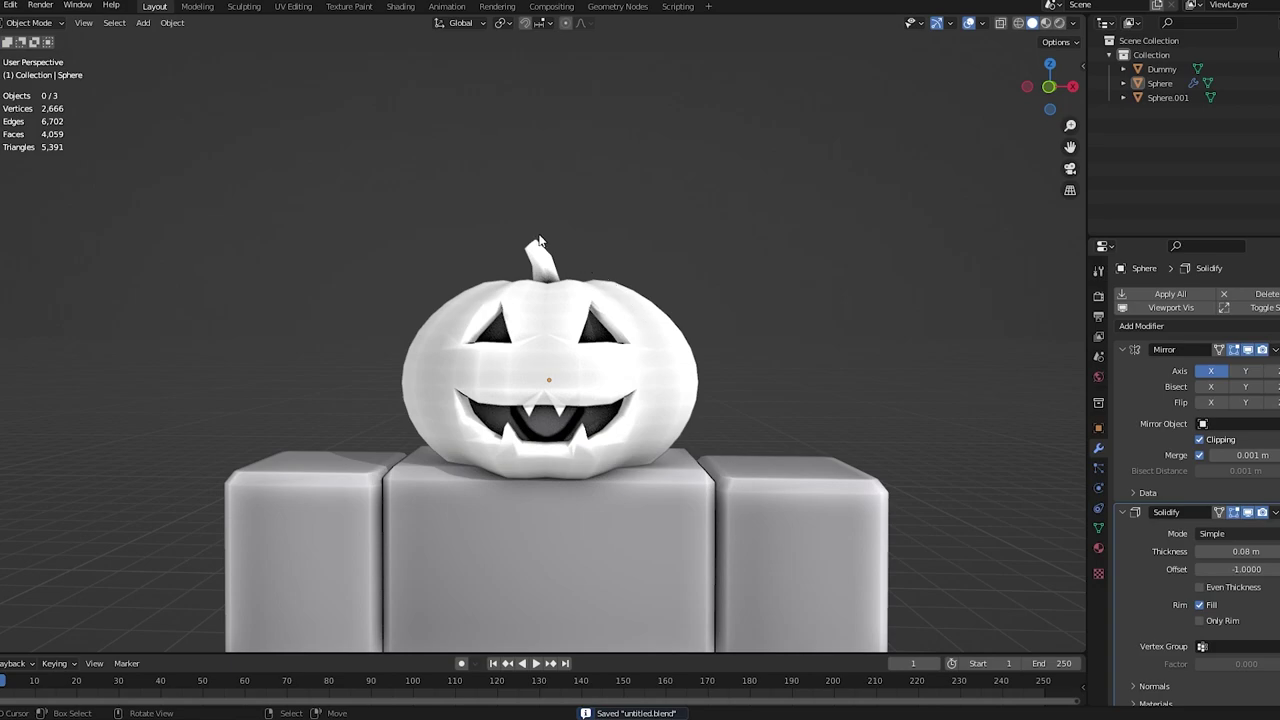
- Select the stem together with the pumpkin body and convert both to meshes, applying the modifiers
click(538, 240)
shift+click(650, 318)
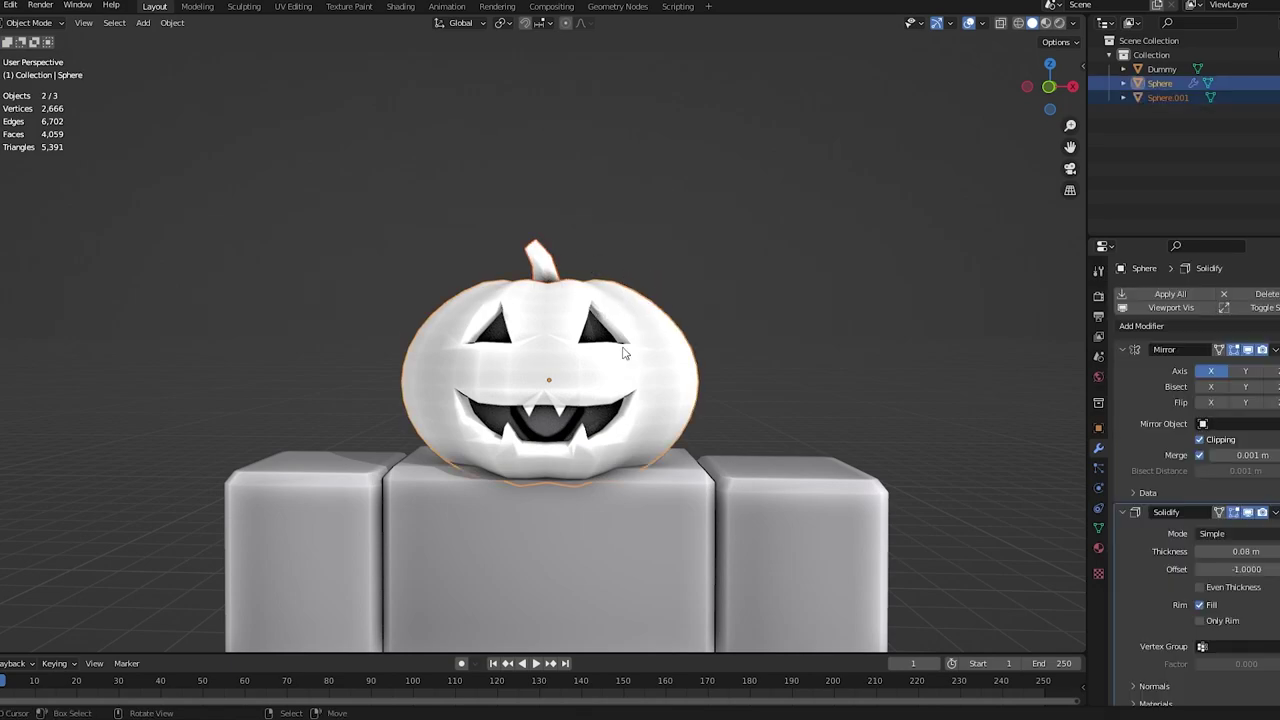
middle_drag(622, 352, 645, 350)
key(alt+c)
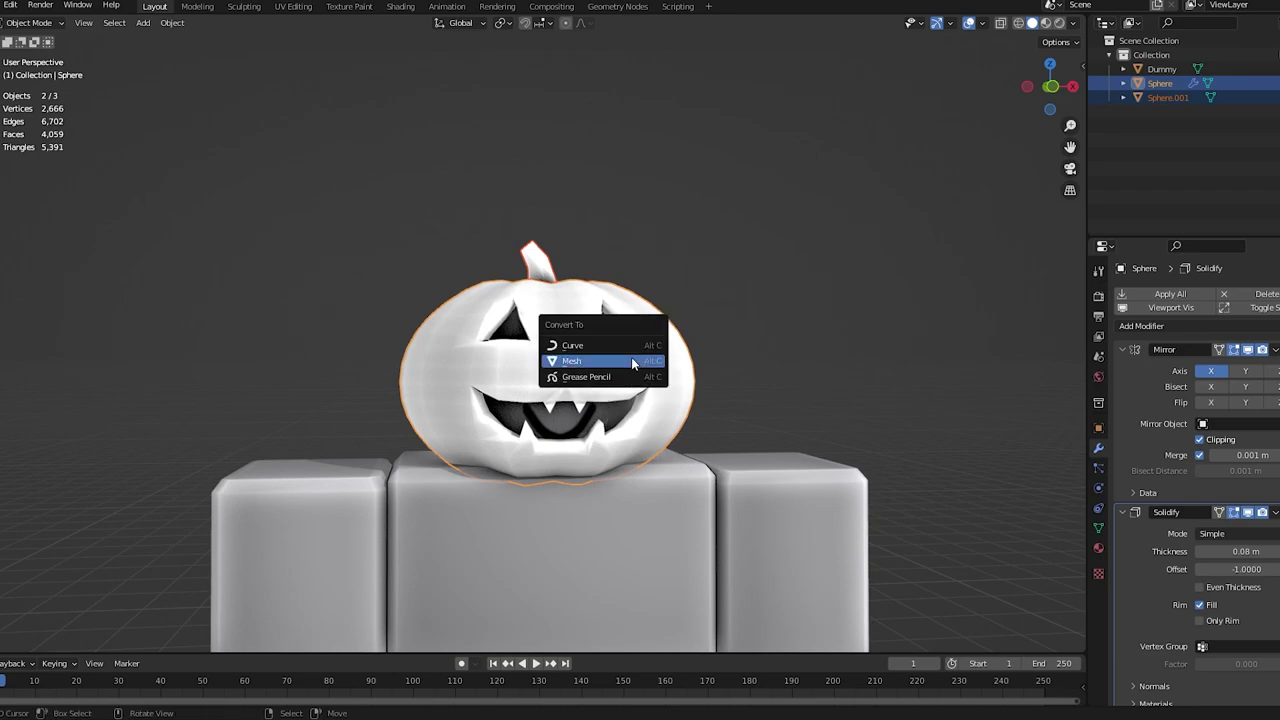
click(631, 357)
scroll(671, 287, down, 3)
scroll(671, 287, up, 3)
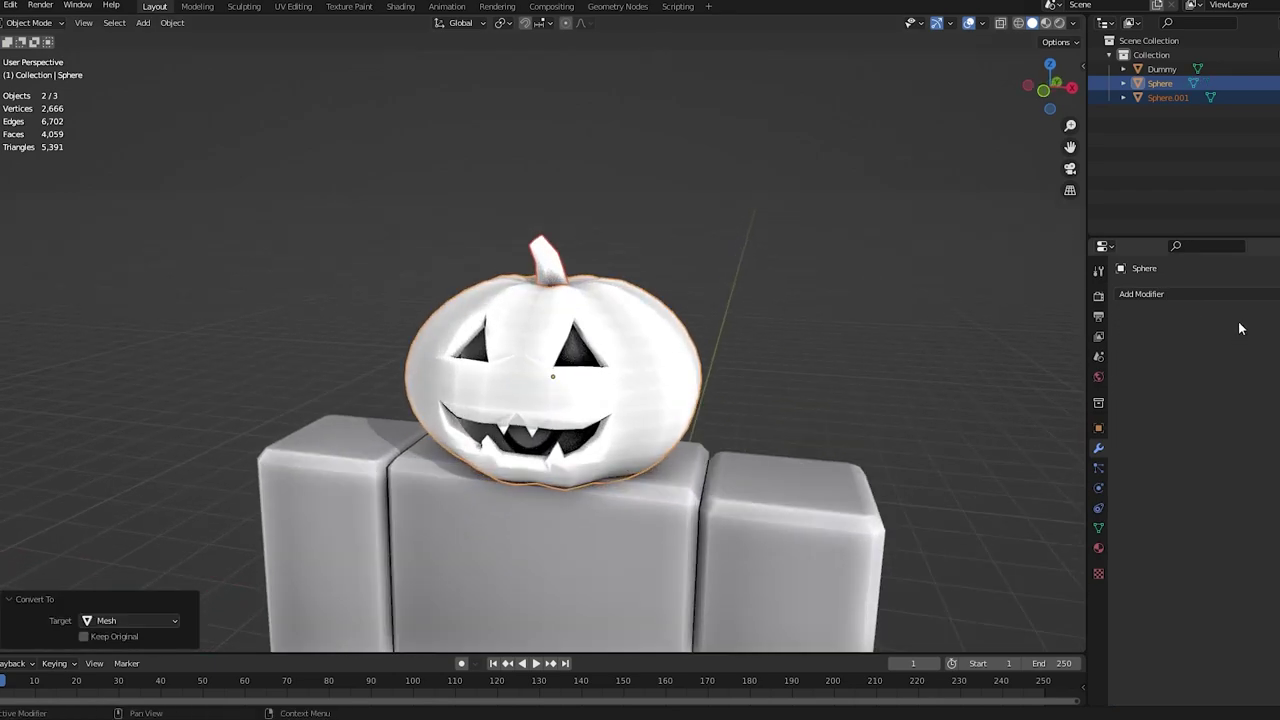
- Join the stem and pumpkin body into one object, deselect it, and save the file
key(ctrl+j)
key(alt+a)
middle_drag(620, 309, 677, 326)
scroll(677, 326, up, 3)
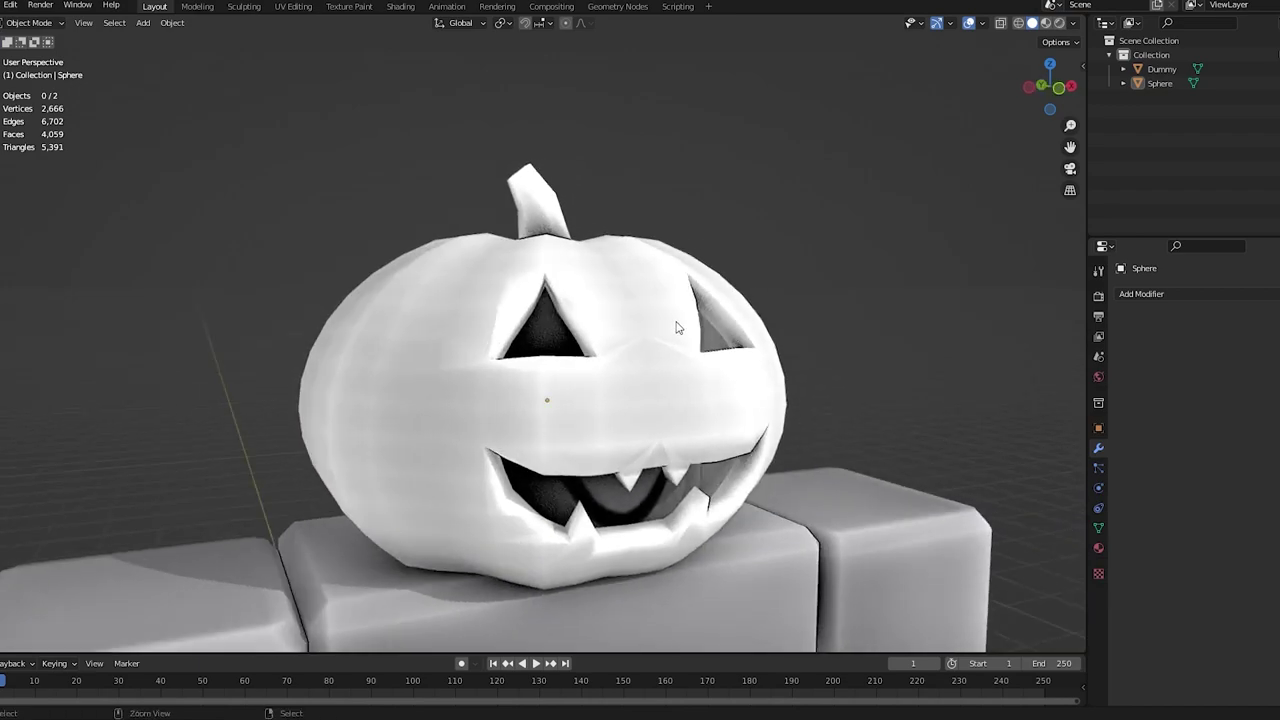
key(ctrl+s)
- Try moving the joined pumpkin and stem as one object, and undo the move
right_drag(735, 324, 646, 182)
scroll(646, 182, down, 3)
scroll(646, 181, down, 3)
key(g)
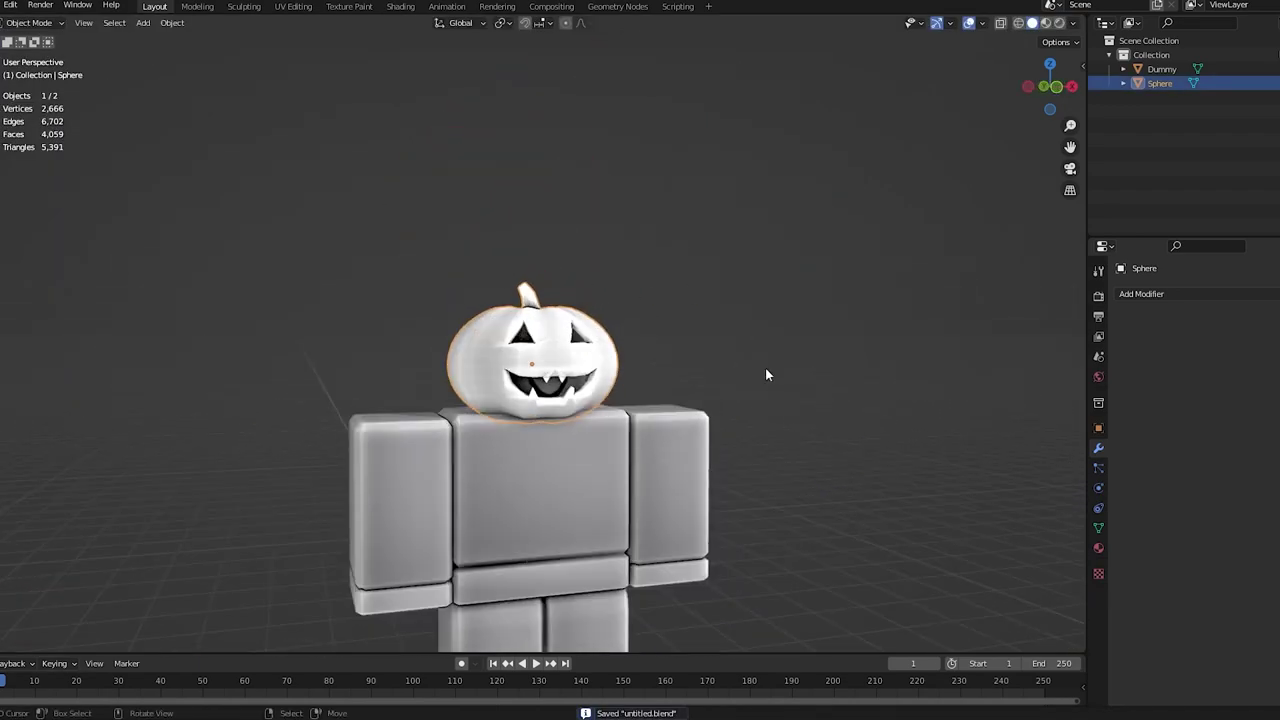
click(508, 247)
key(ctrl+z)
- Examine the joined pumpkin's mesh in Edit Mode with vertex selection, around the carved face and inside the shell
key(KP_Decimal)
key(Tab)
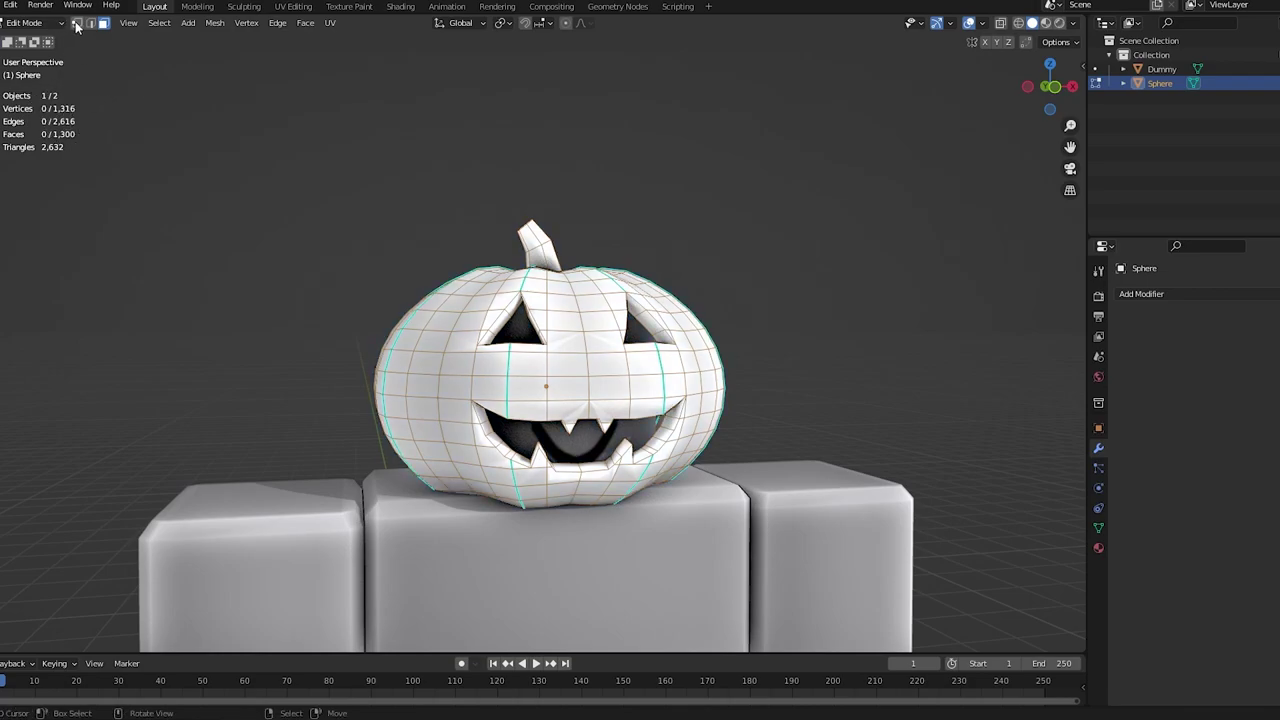
click(76, 22)
scroll(677, 334, down, 5)
scroll(766, 374, up, 6)
middle_drag(677, 334, 460, 345)
scroll(829, 363, up, 2)
scroll(888, 342, down, 3)
scroll(888, 342, down, 2)
scroll(460, 345, up, 6)
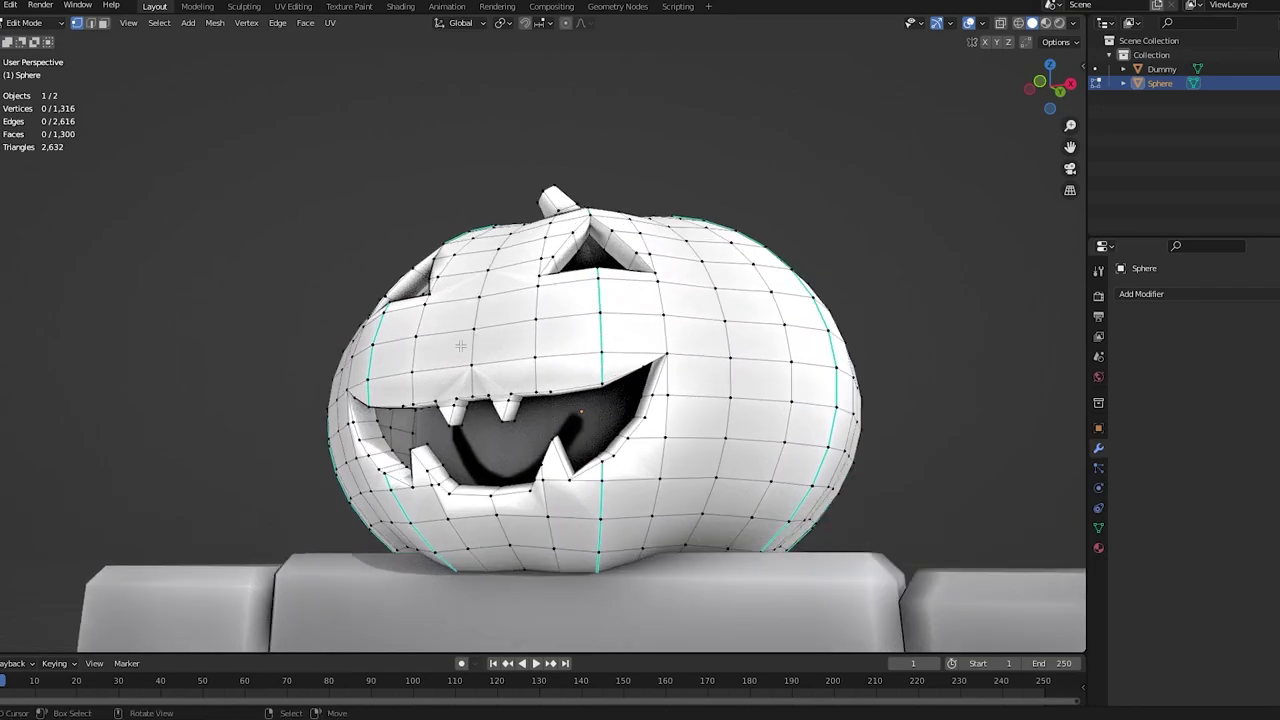
scroll(460, 345, up, 10)
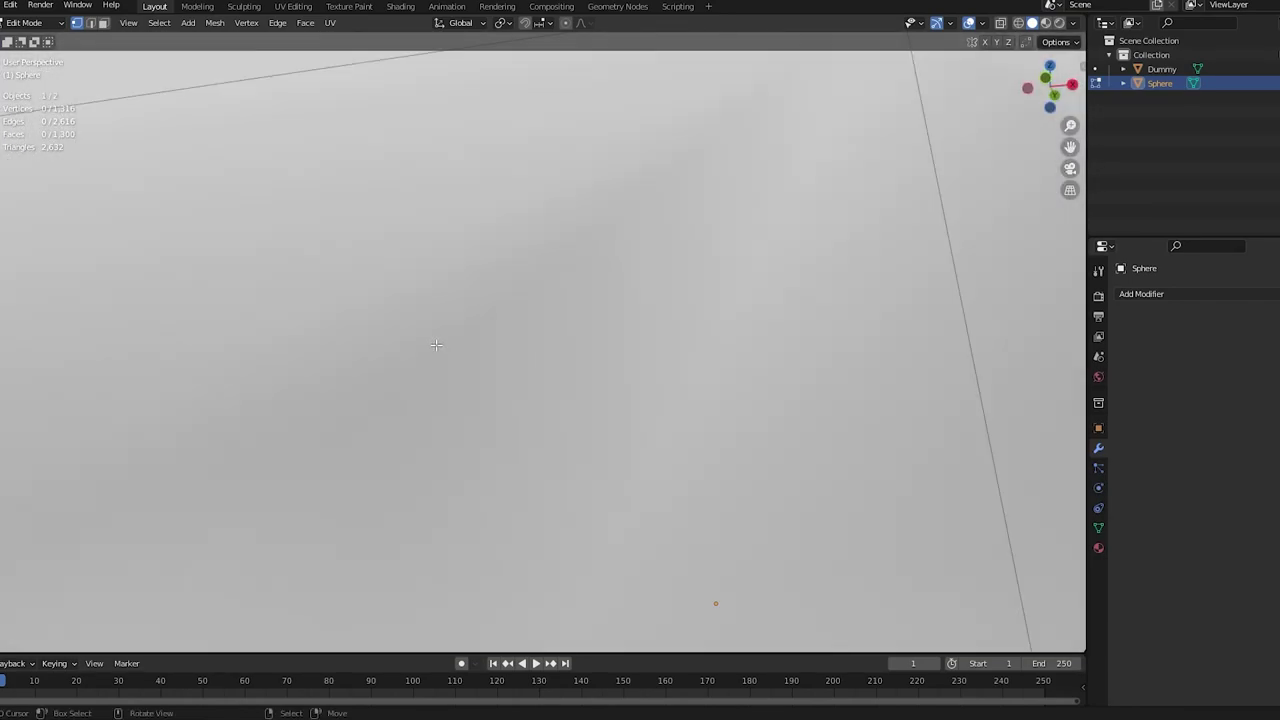
scroll(436, 345, down, 10)
middle_drag(436, 345, 511, 437)
key(Tab)
- Save the file and delete the dummy rig from the scene, keeping only the pumpkin
key(ctrl+s)
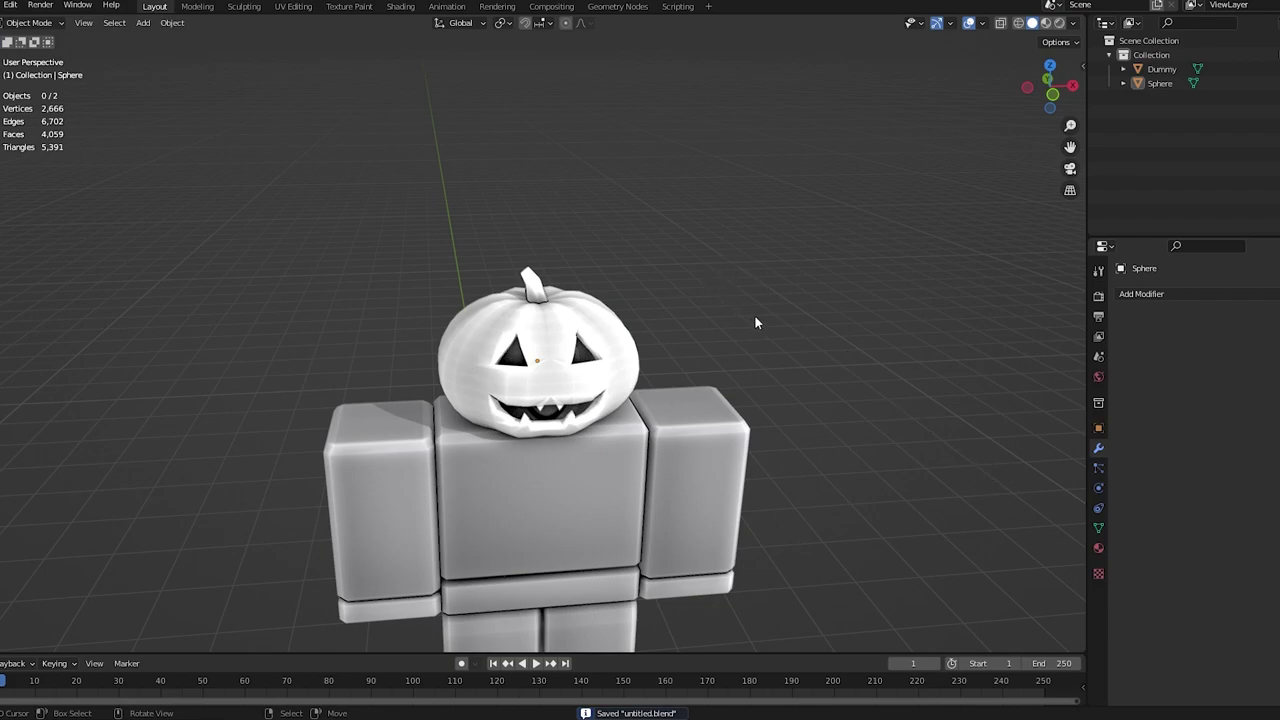
click(721, 399)
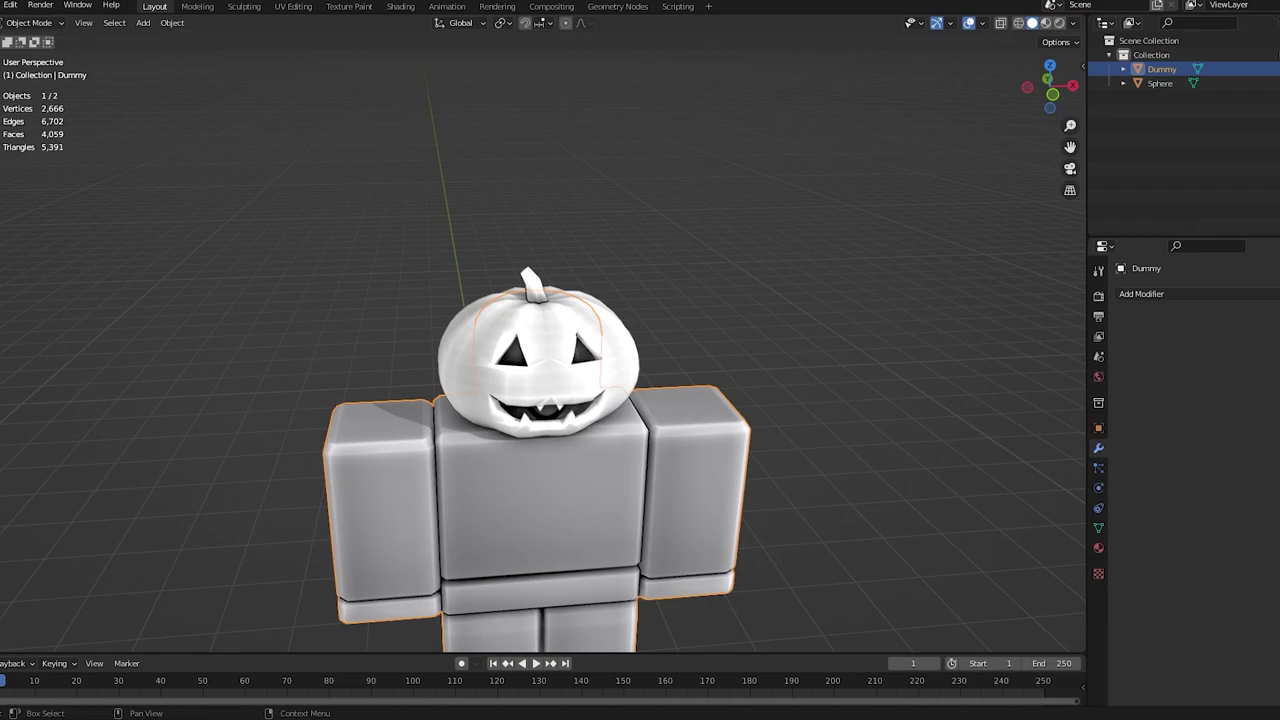
key(Delete)
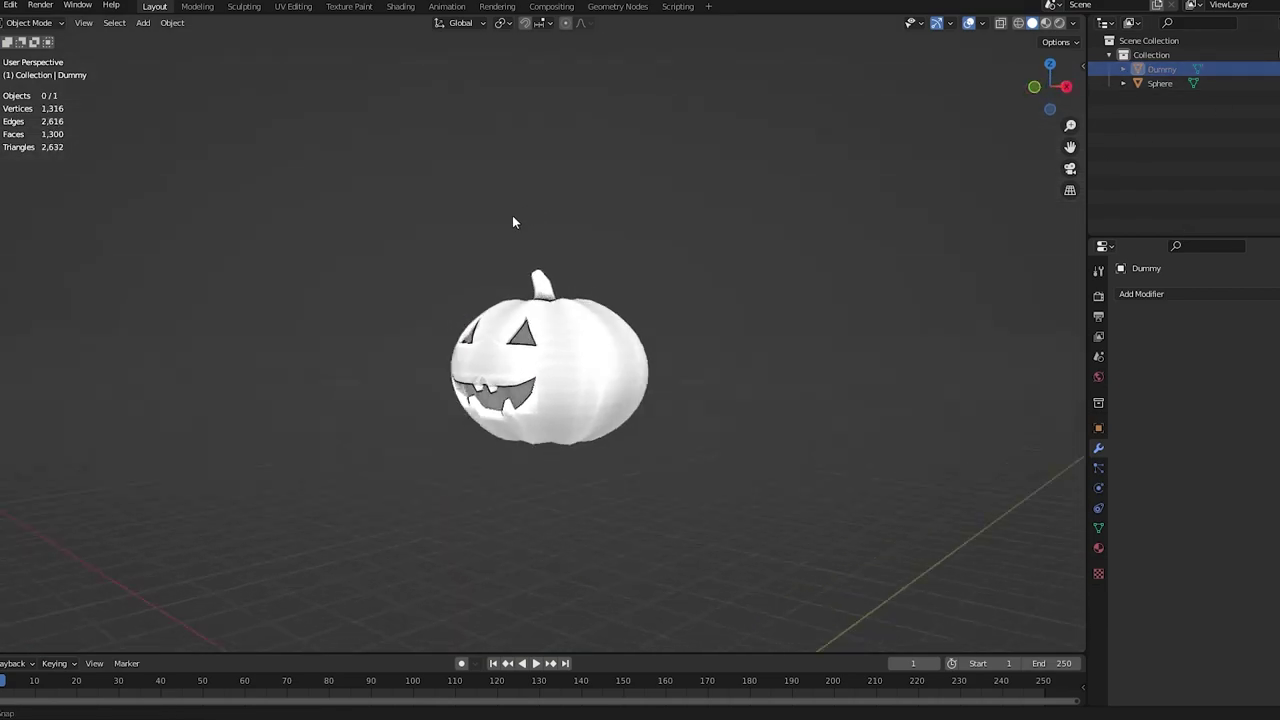
scroll(591, 226, up, 3)
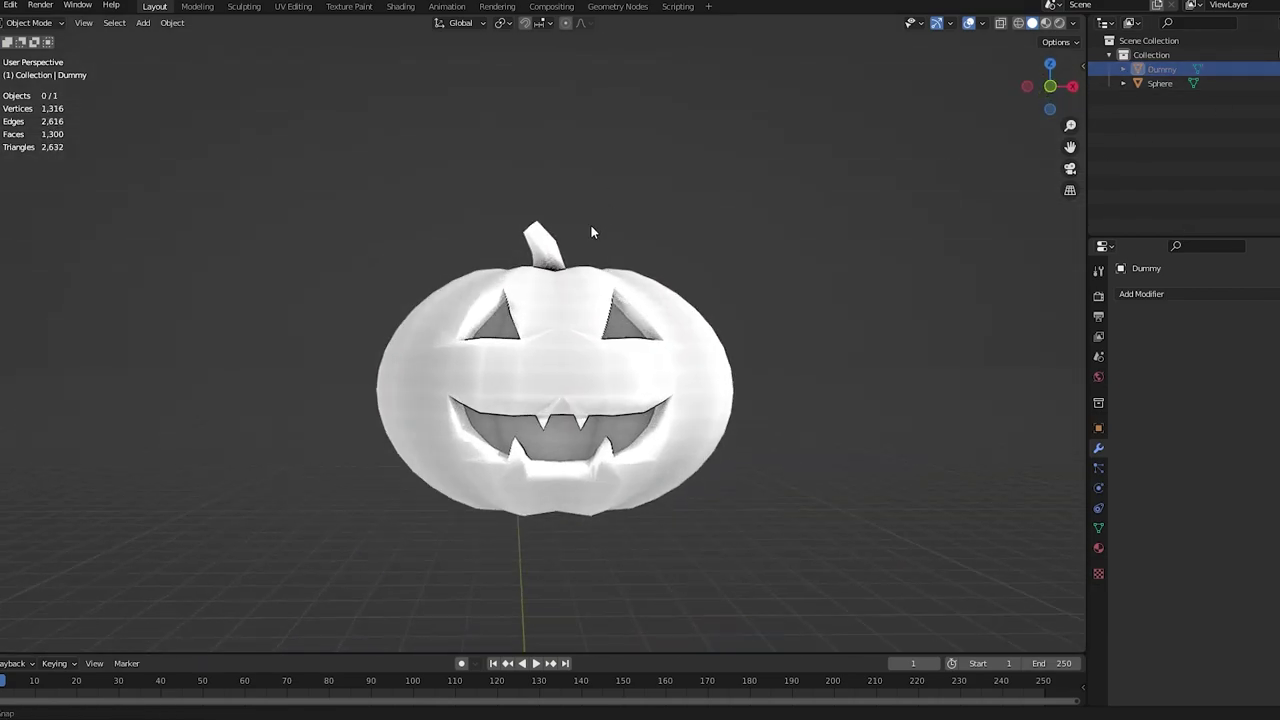